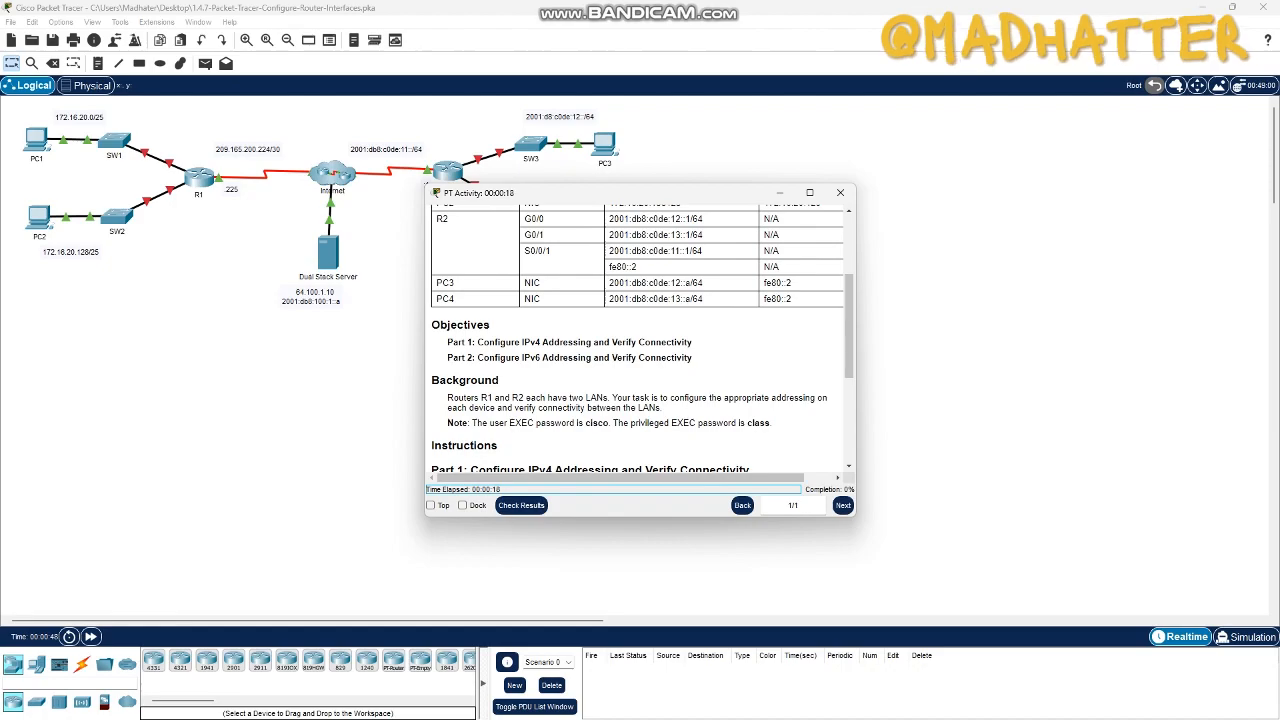
- Review the activity's addressing table, objectives, background note and the instructions for configuring IPv4 and IPv6 addressing
{"action": "scroll", "coordinate": [640, 340], "scroll_direction": "down", "scroll_amount": 2}
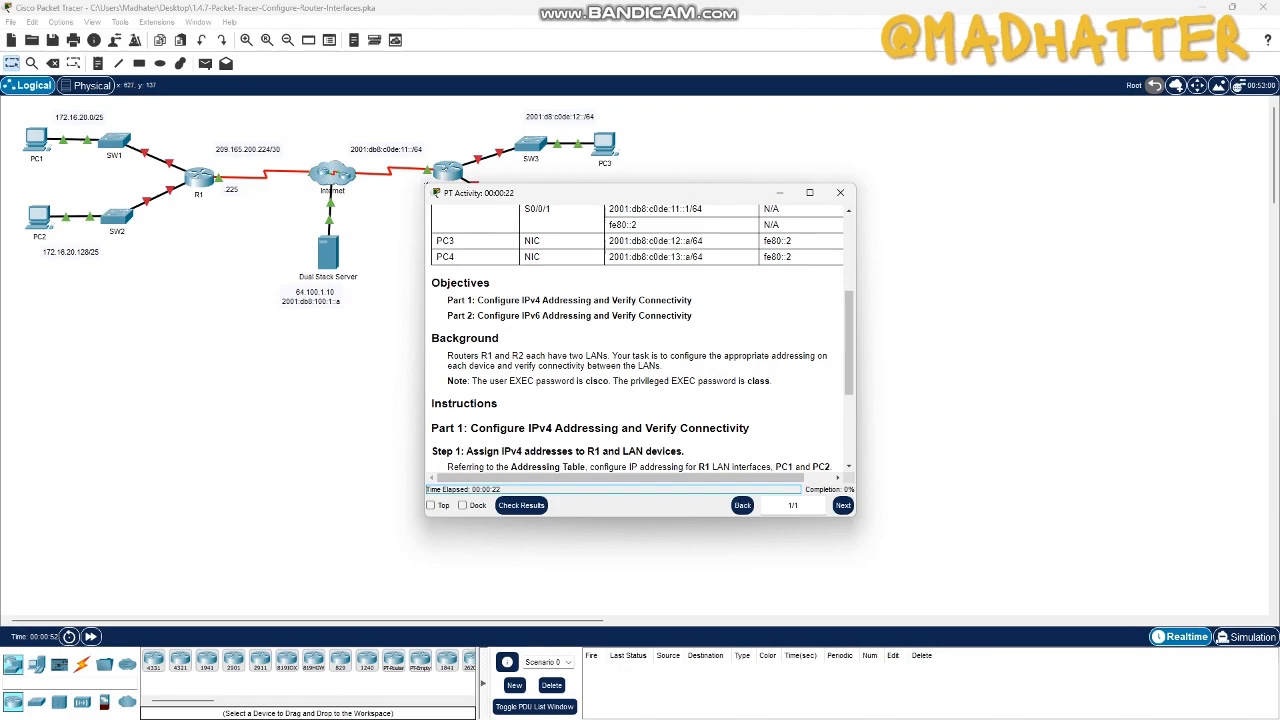
{"action": "left_click_drag", "start_coordinate": [480, 192], "coordinate": [352, 357]}
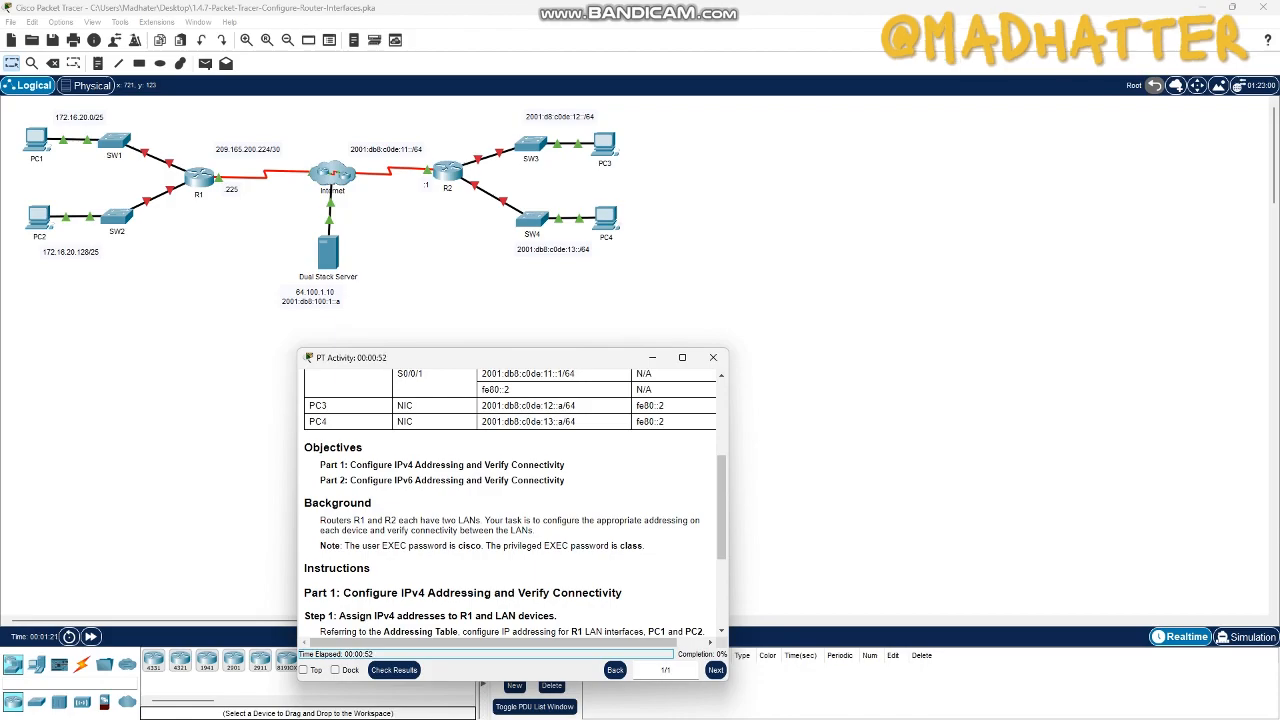
{"action": "left_click_drag", "start_coordinate": [456, 546], "coordinate": [481, 546]}
{"action": "left_click", "coordinate": [482, 546]}
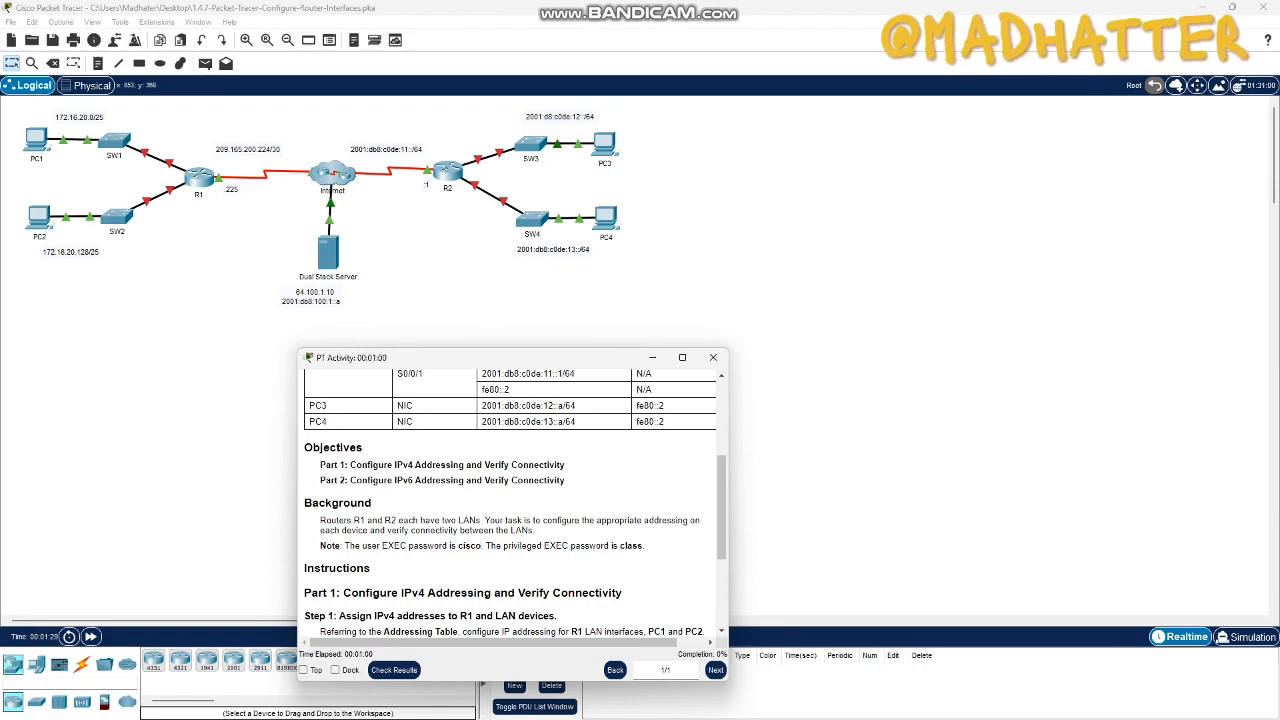
{"action": "left_click_drag", "start_coordinate": [621, 546], "coordinate": [643, 546]}
{"action": "left_click", "coordinate": [643, 546]}
{"action": "scroll", "coordinate": [643, 546], "scroll_direction": "down", "scroll_amount": 2}
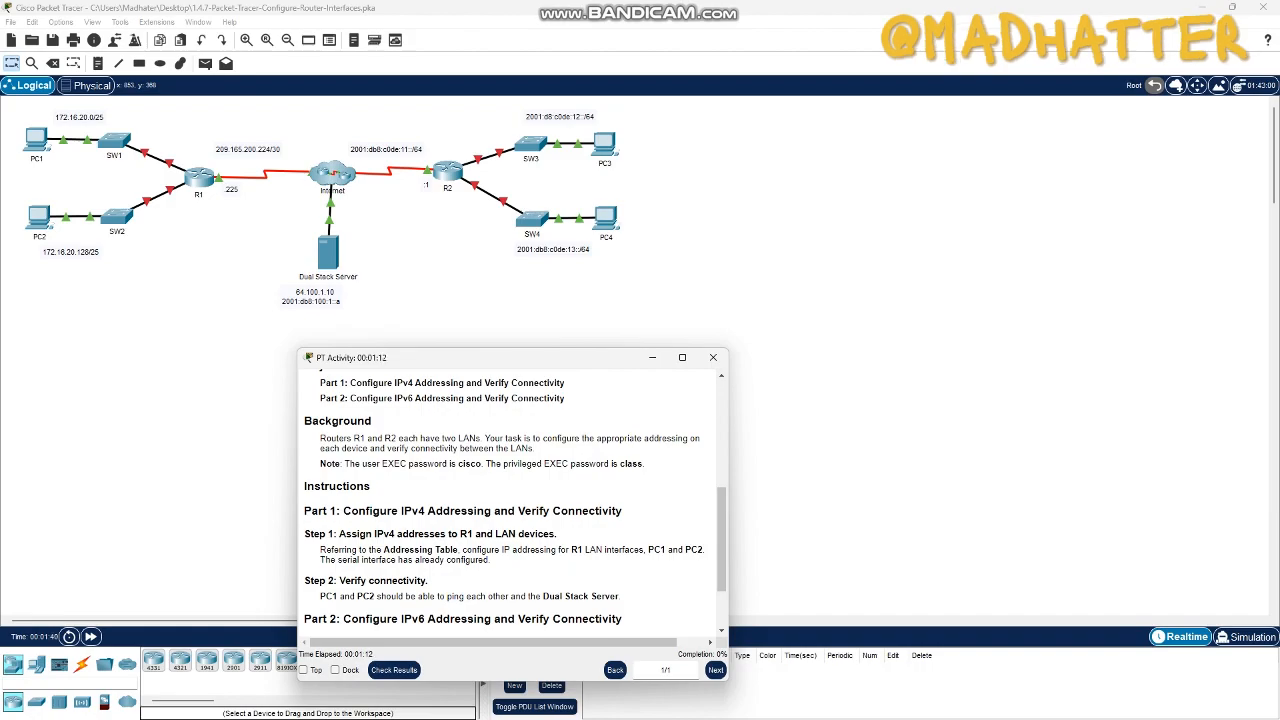
{"action": "scroll", "coordinate": [515, 500], "scroll_direction": "down", "scroll_amount": 1}
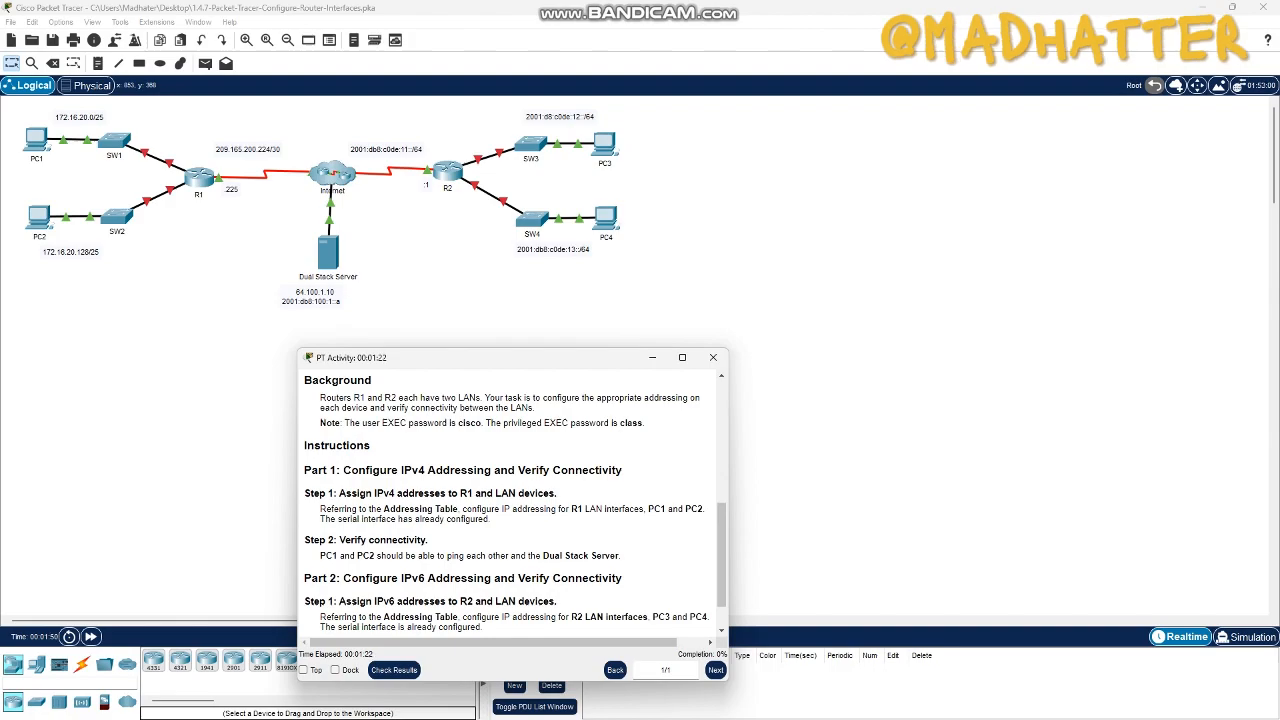
{"action": "scroll", "coordinate": [512, 500], "scroll_direction": "down", "scroll_amount": 1}
{"action": "scroll", "coordinate": [512, 500], "scroll_direction": "up", "scroll_amount": 5}
{"action": "scroll", "coordinate": [512, 500], "scroll_direction": "up", "scroll_amount": 2}
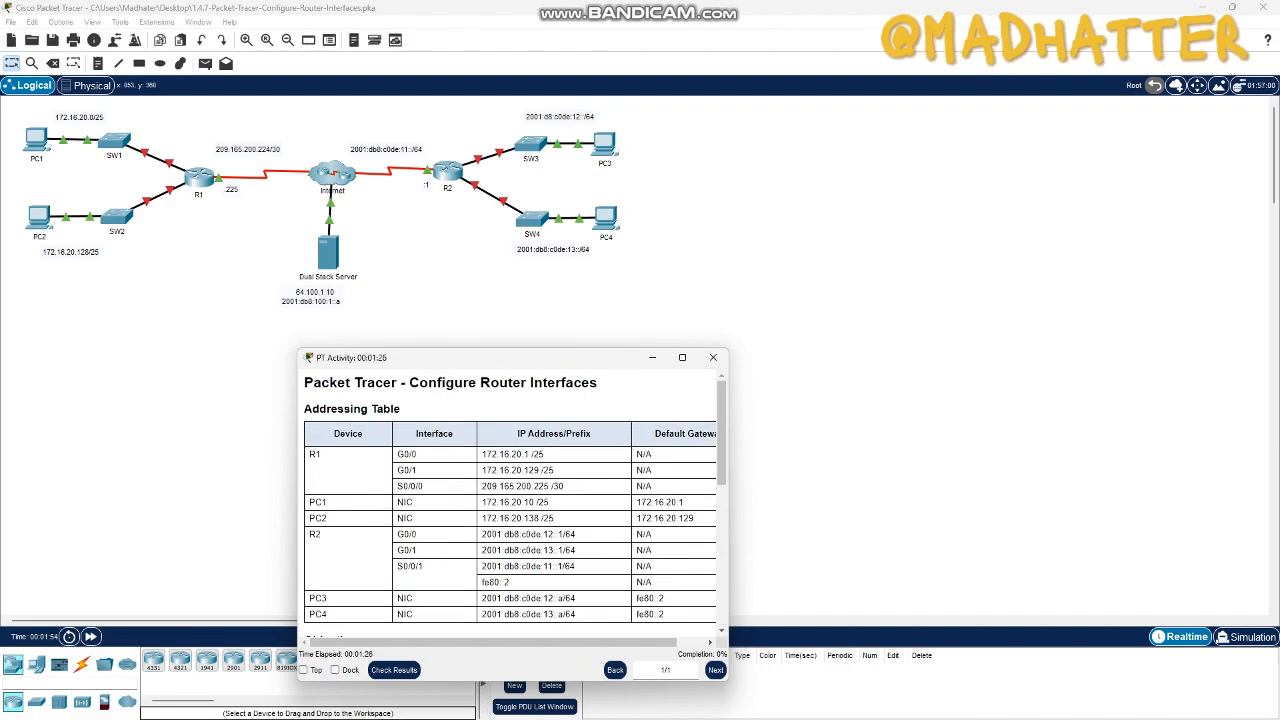
{"action": "left_click_drag", "start_coordinate": [304, 409], "coordinate": [672, 615]}
{"action": "scroll", "coordinate": [515, 500], "scroll_direction": "down", "scroll_amount": 1}
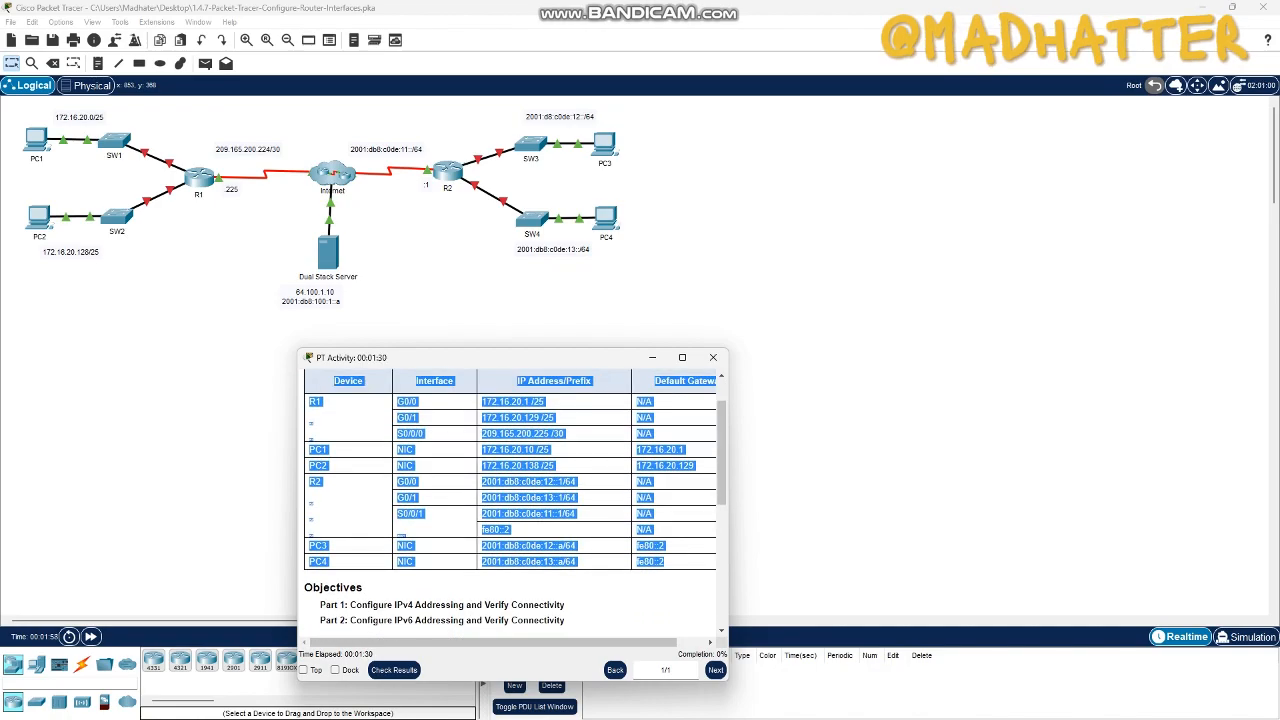
{"action": "left_click", "coordinate": [660, 600]}
{"action": "scroll", "coordinate": [515, 500], "scroll_direction": "down", "scroll_amount": 4}
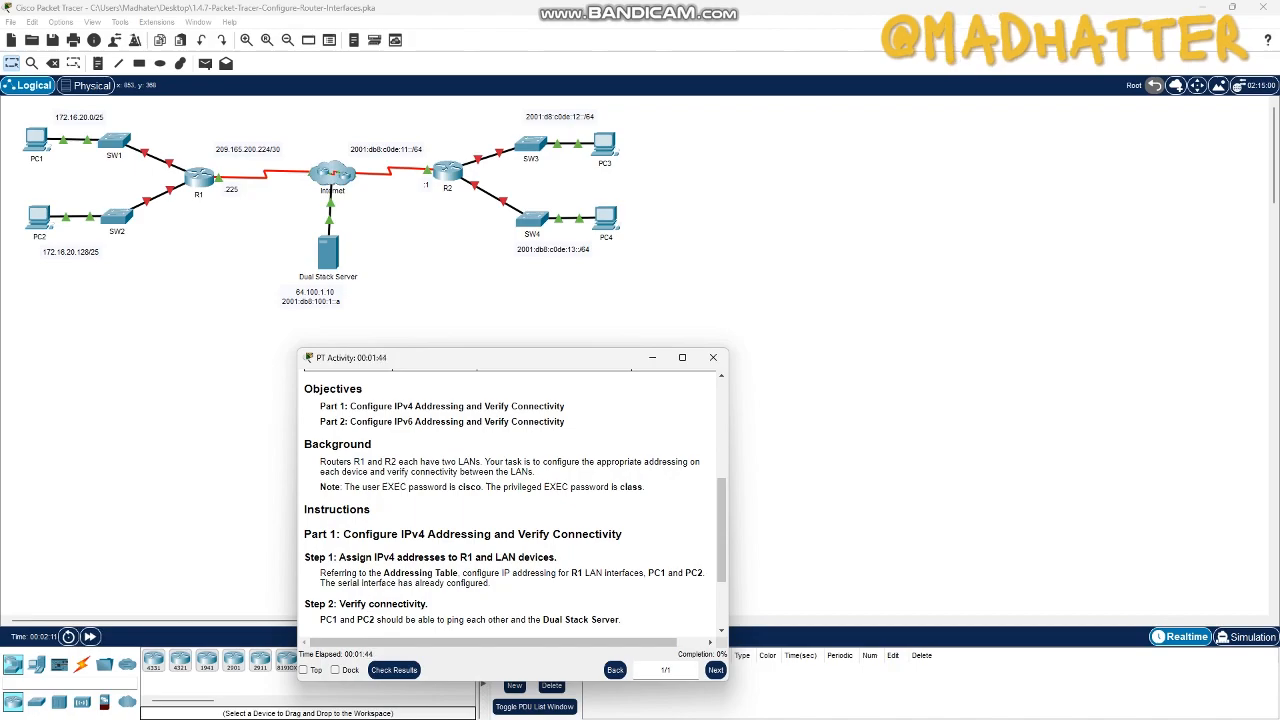
- Place the activity instructions window side by side with the network topology window
{"action": "left_click", "coordinate": [652, 357]}
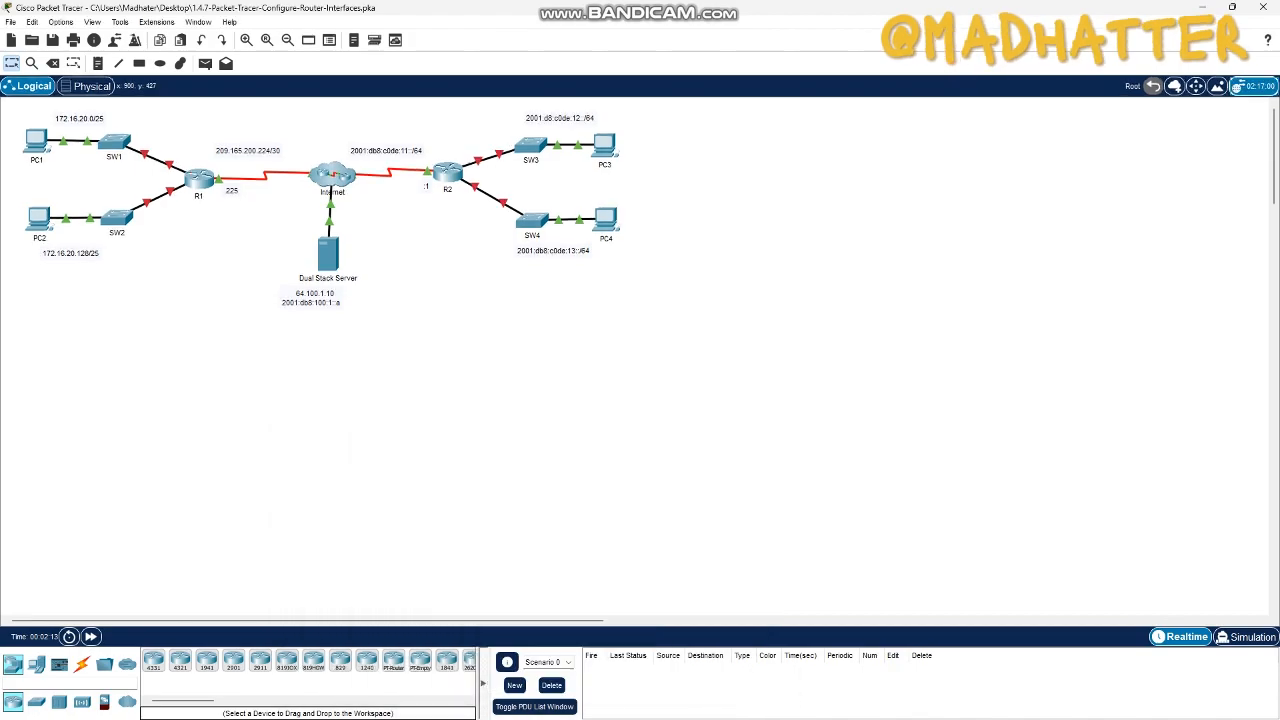
{"action": "key", "text": "super"}
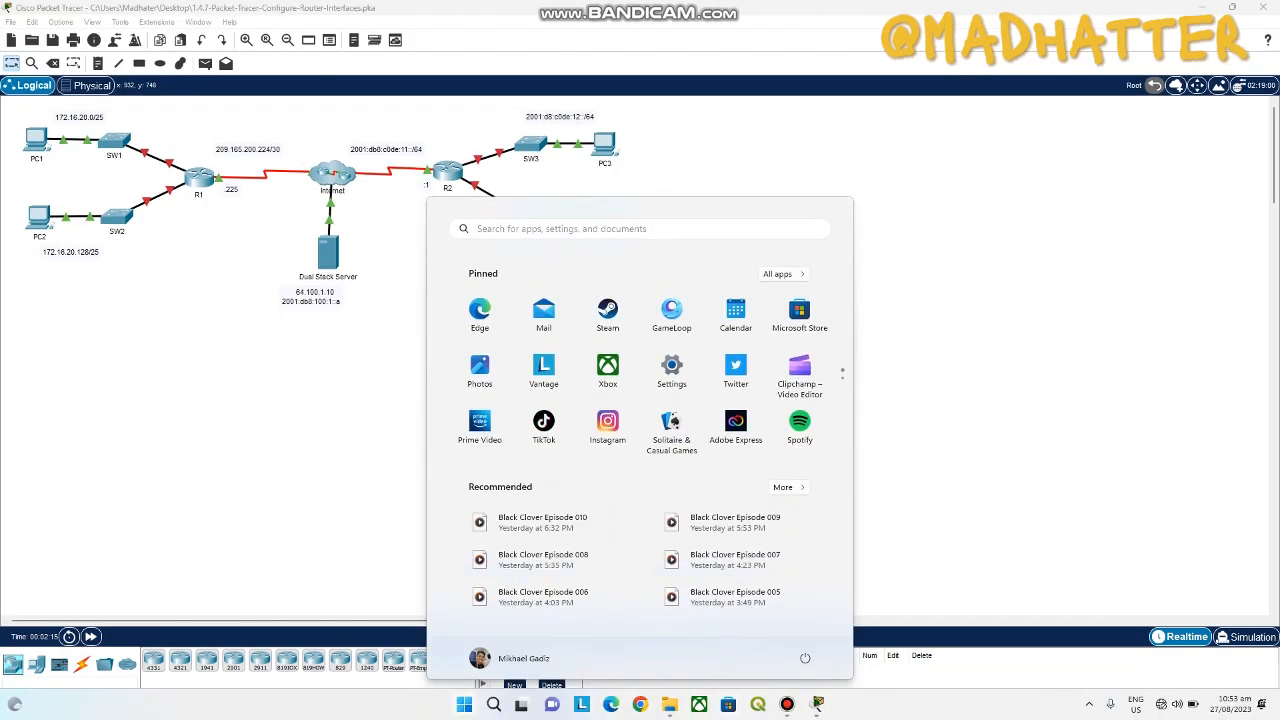
{"action": "mouse_move", "coordinate": [817, 704]}
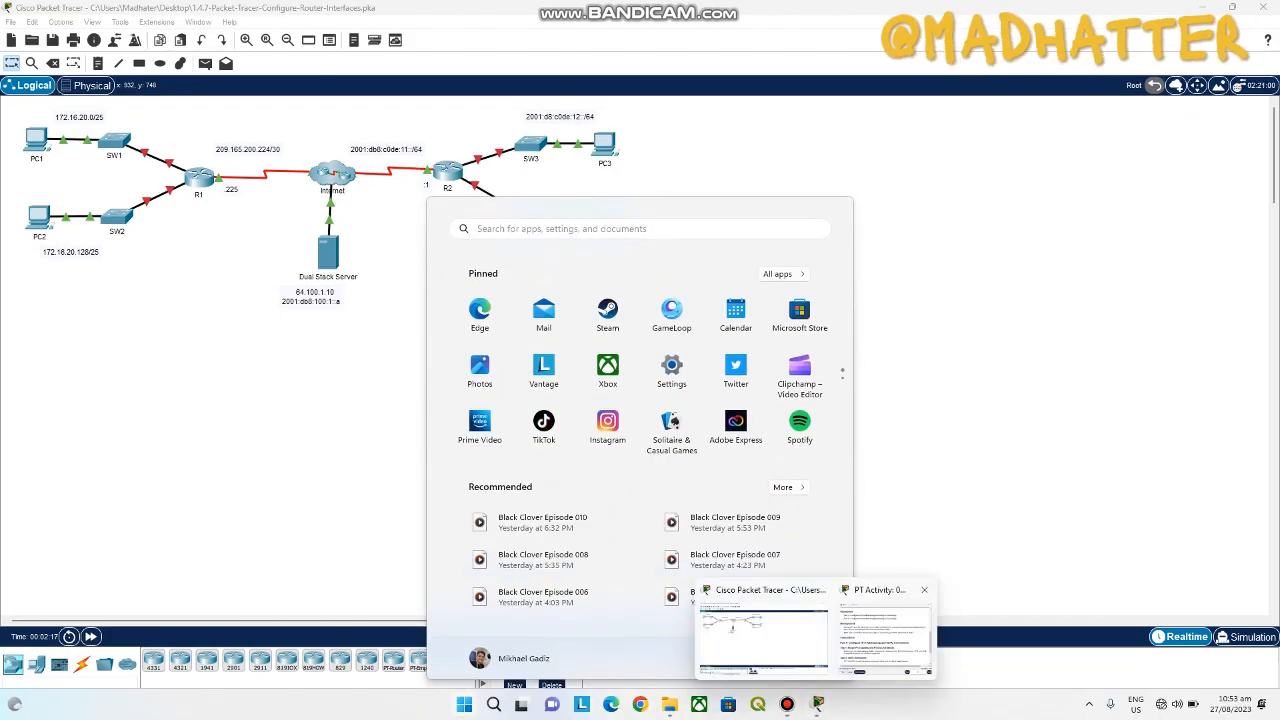
{"action": "left_click", "coordinate": [897, 634]}
{"action": "left_click_drag", "start_coordinate": [470, 357], "coordinate": [474, 42]}
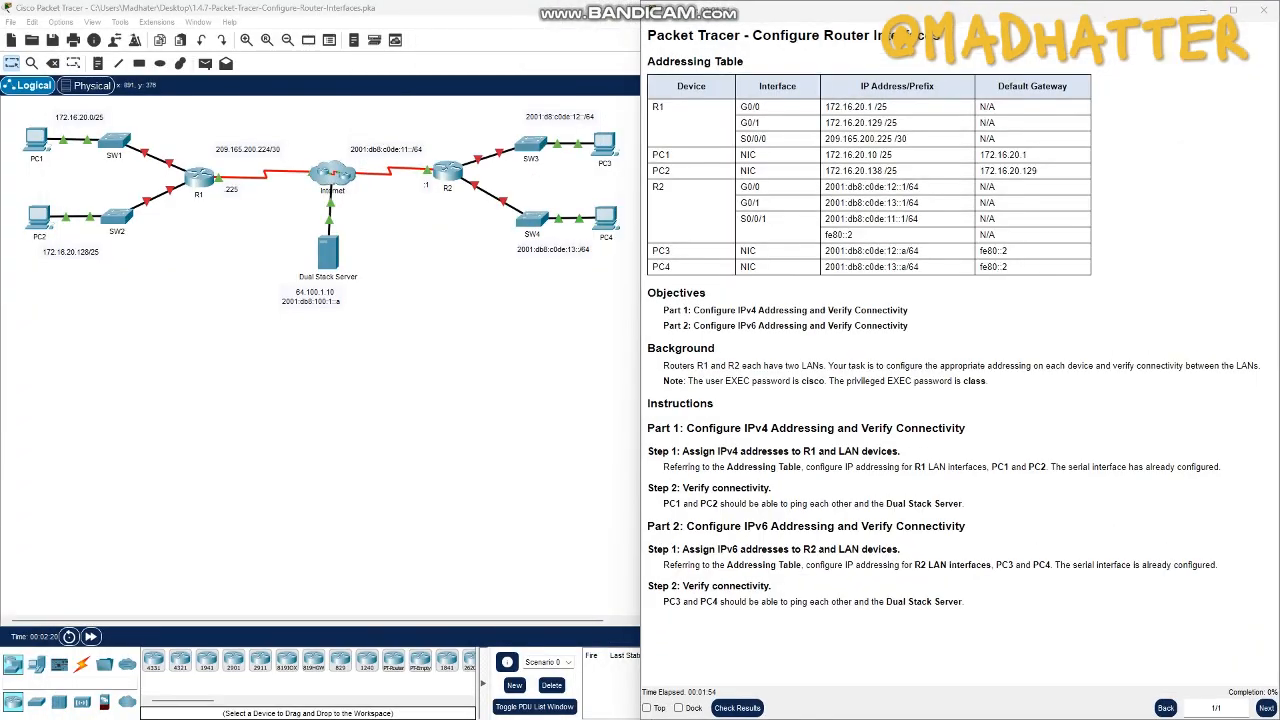
{"action": "left_click", "coordinate": [140, 275]}
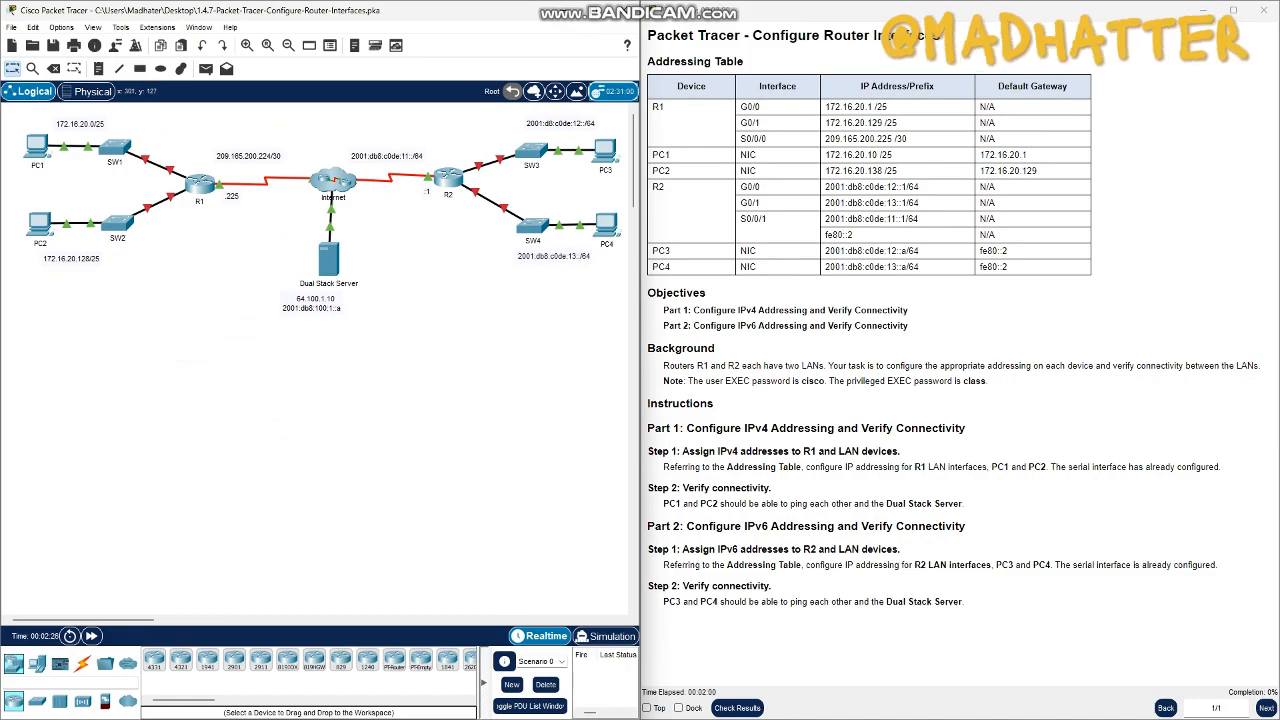
- Open router R1's command line and log in with the user EXEC password given in the activity note
{"action": "left_click", "coordinate": [200, 183]}
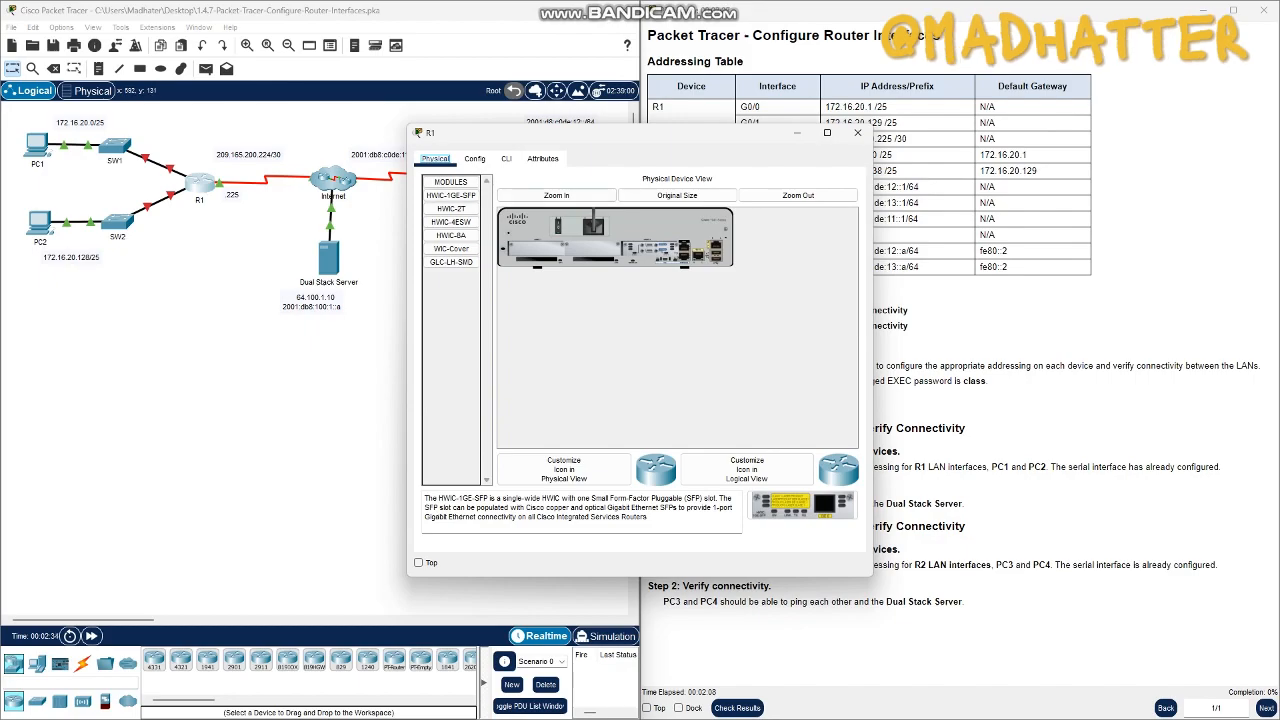
{"action": "left_click", "coordinate": [507, 159]}
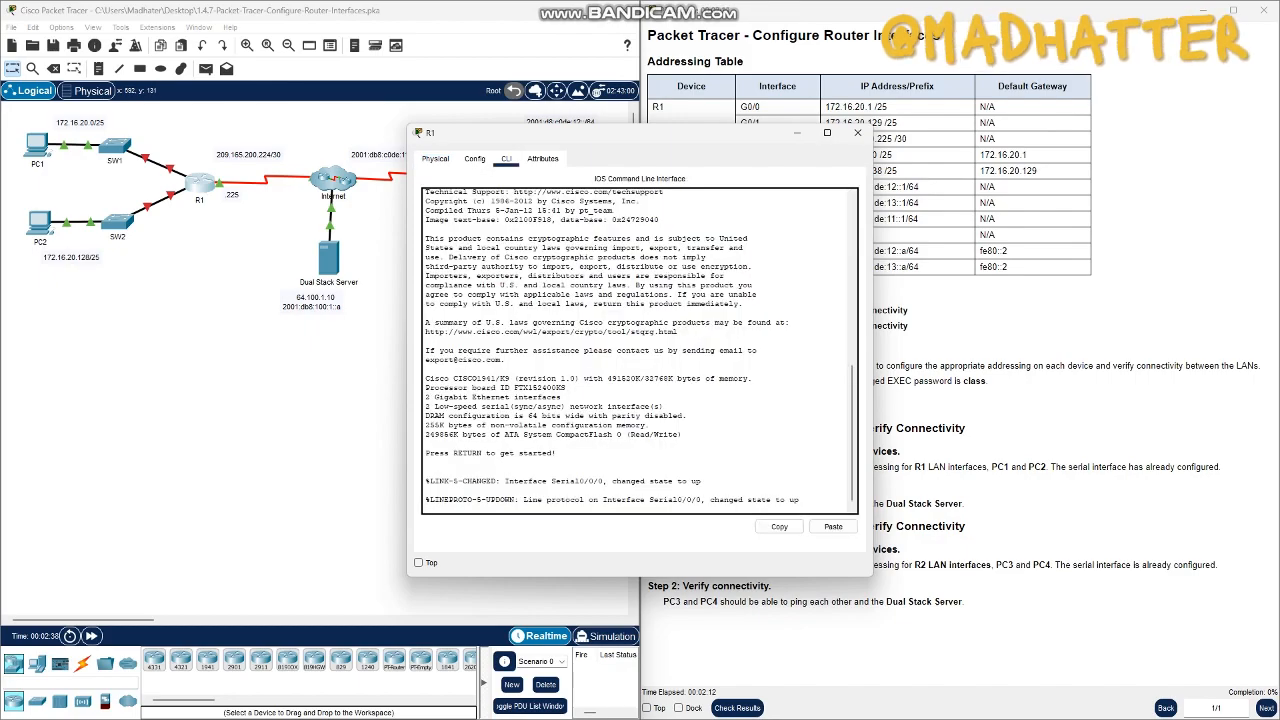
{"action": "key", "text": "Return"}
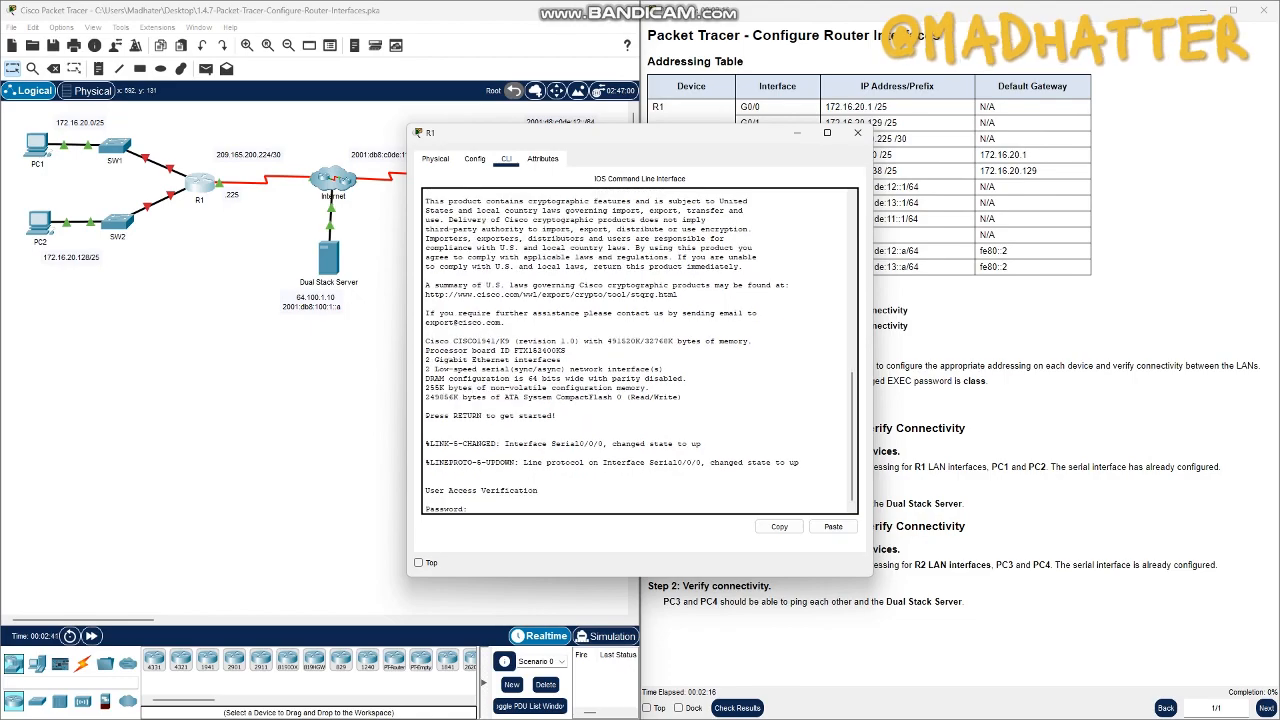
{"action": "left_click_drag", "start_coordinate": [600, 133], "coordinate": [358, 110]}
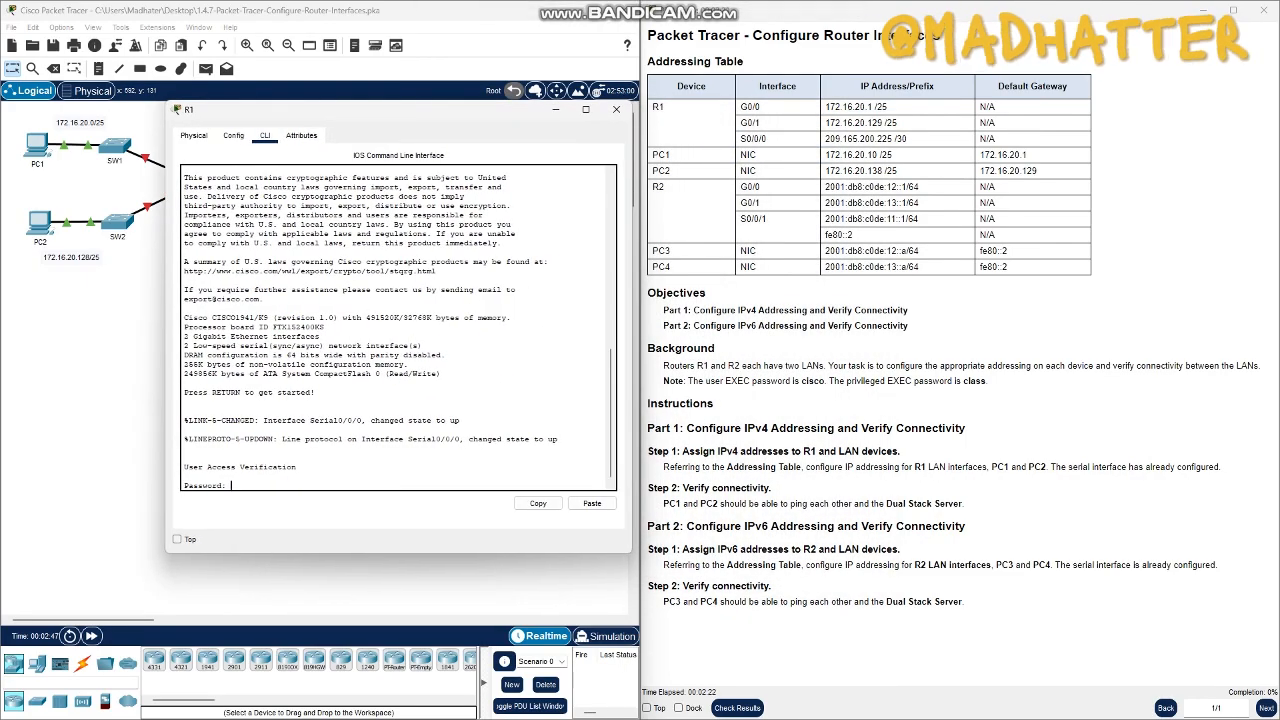
{"action": "left_click_drag", "start_coordinate": [801, 381], "coordinate": [824, 381]}
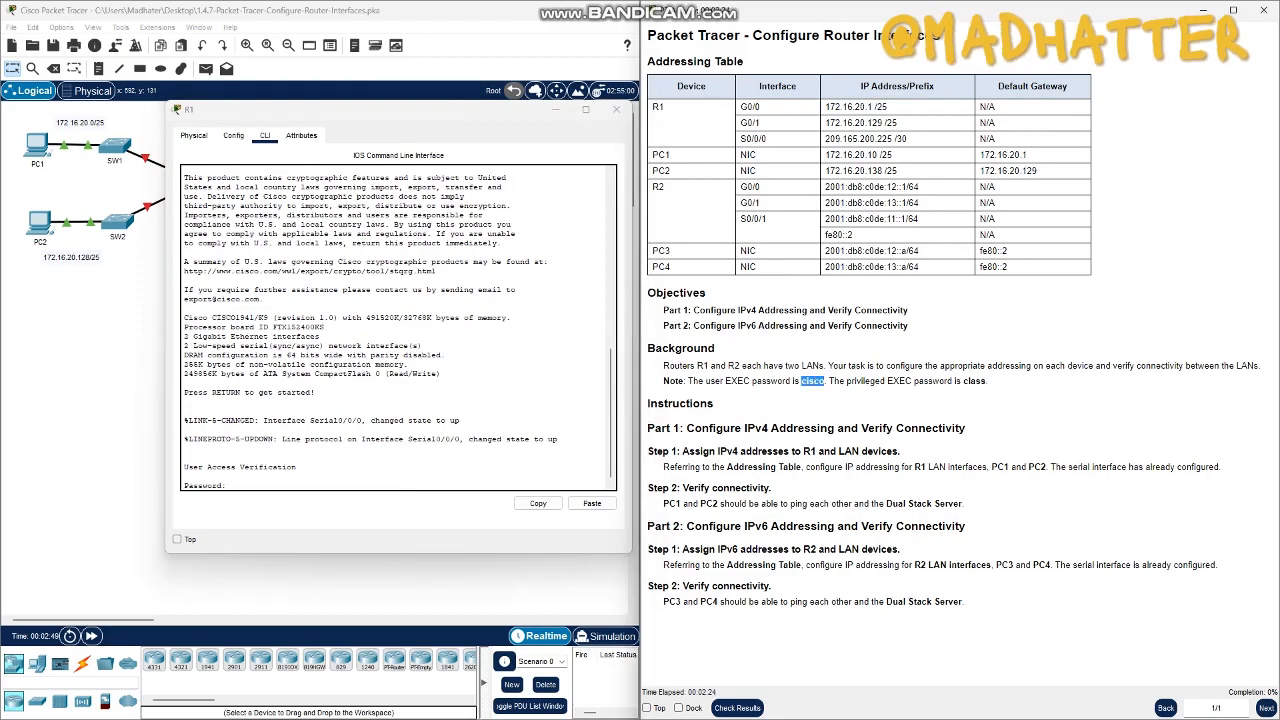
{"action": "left_click", "coordinate": [231, 485]}
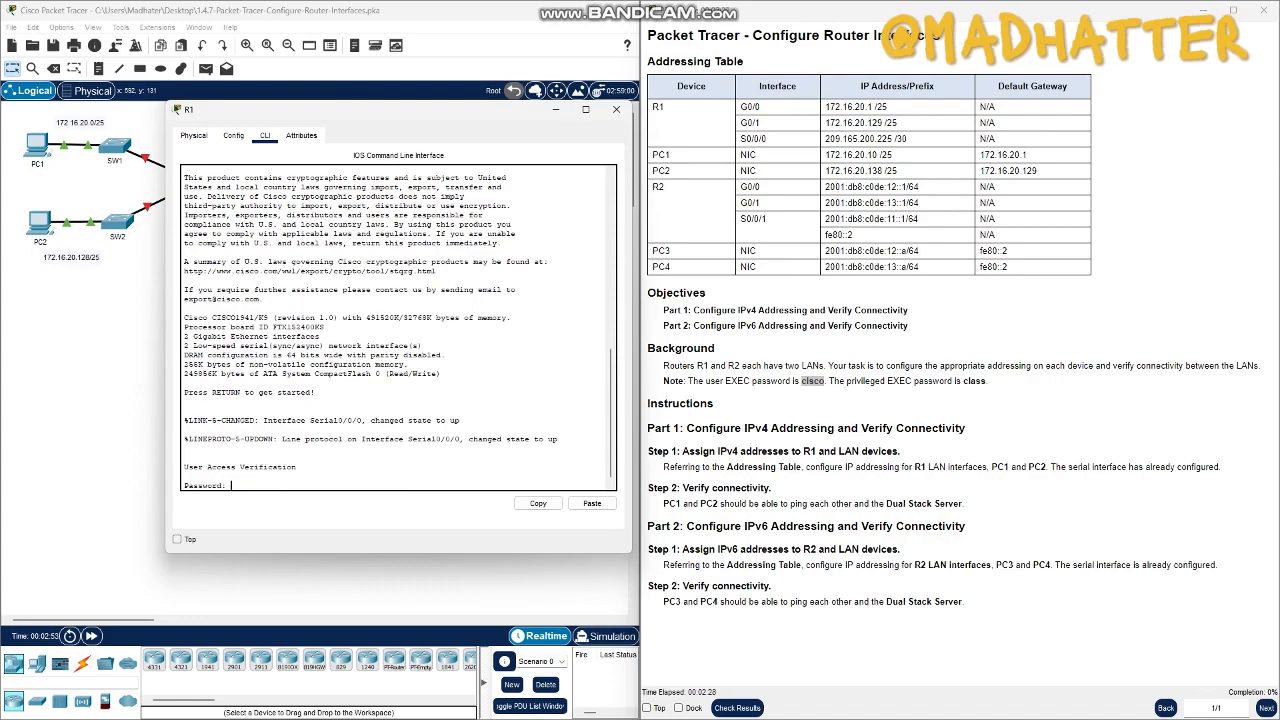
{"action": "type", "text": "cisco"}
{"action": "key", "text": "Return"}
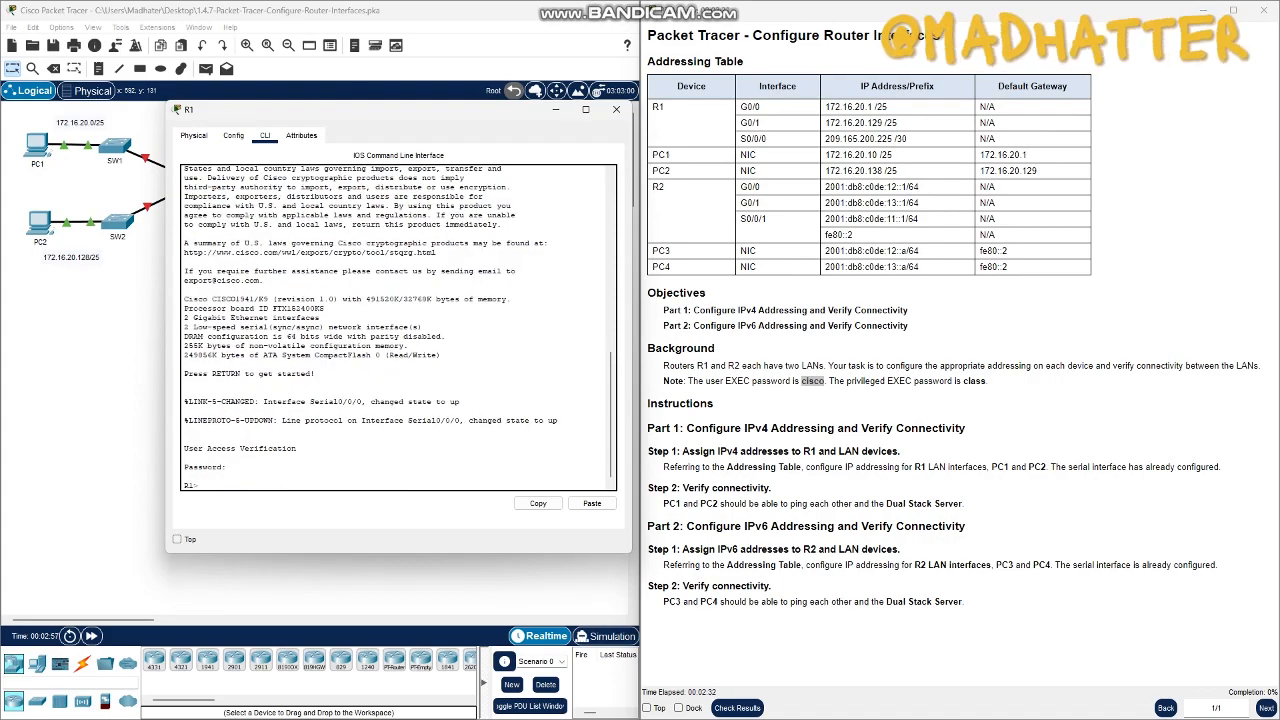
- Enter privileged EXEC mode on R1 with the en command and the privileged EXEC password
{"action": "type", "text": "en"}
{"action": "key", "text": "Return"}
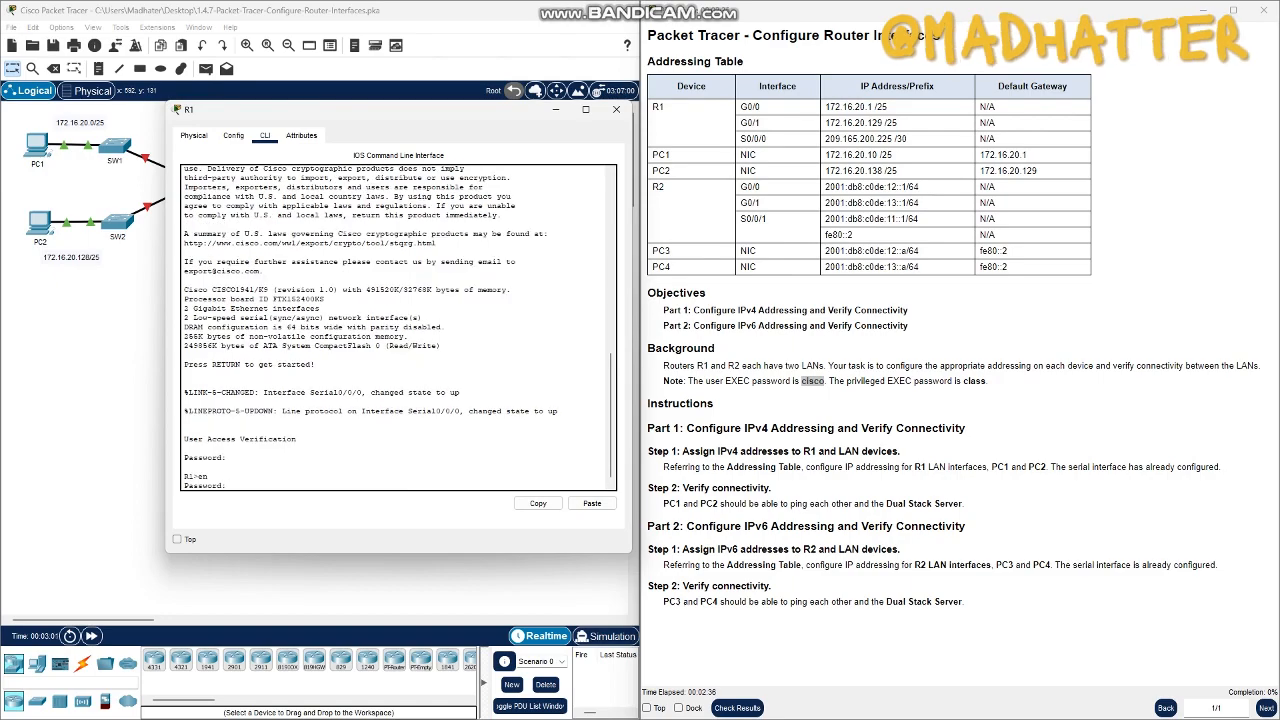
{"action": "left_click", "coordinate": [985, 381]}
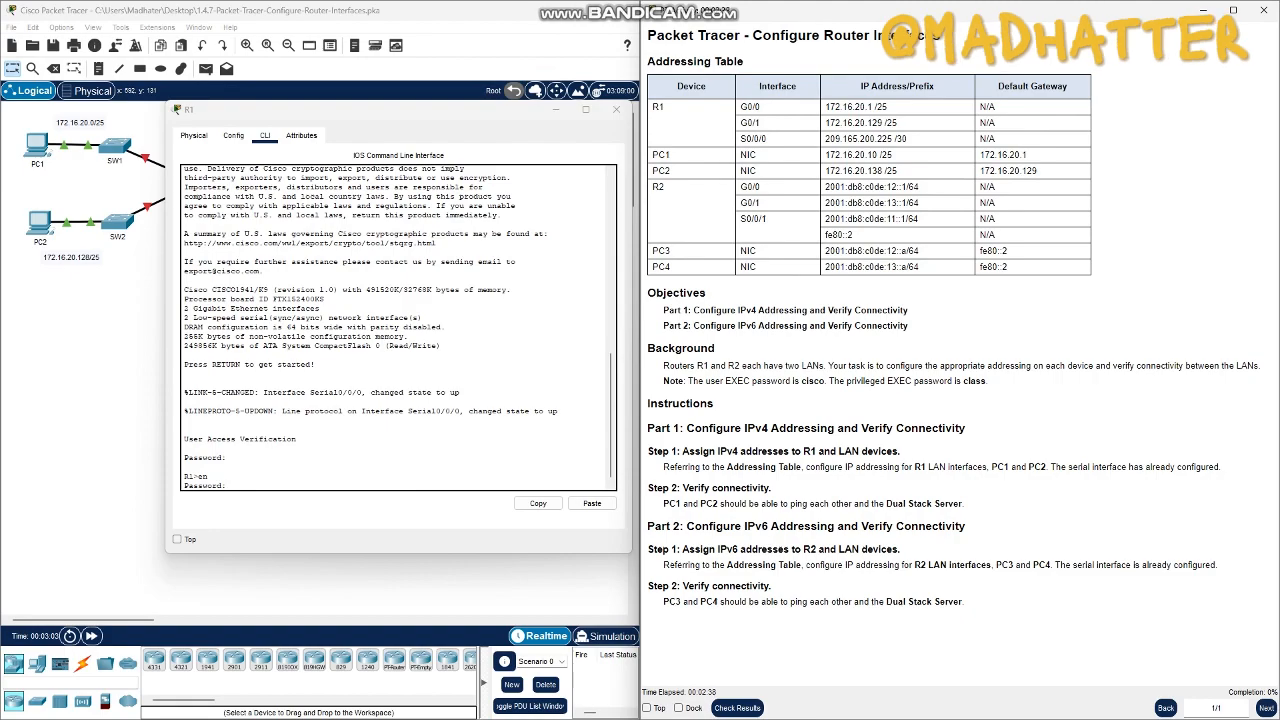
{"action": "left_click_drag", "start_coordinate": [962, 381], "coordinate": [986, 381]}
{"action": "left_click", "coordinate": [240, 484]}
{"action": "type", "text": "class"}
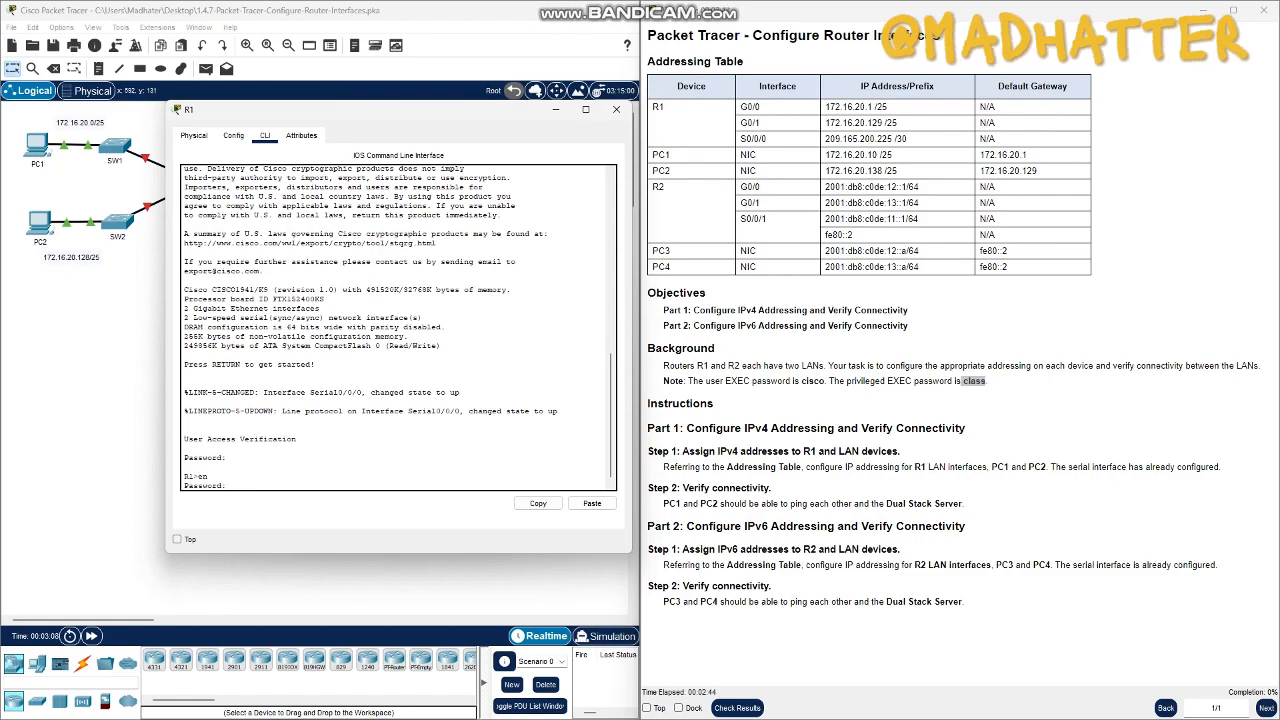
{"action": "key", "text": "Return"}
- Enter global configuration mode on R1 with conf term
{"action": "left_click", "coordinate": [888, 107]}
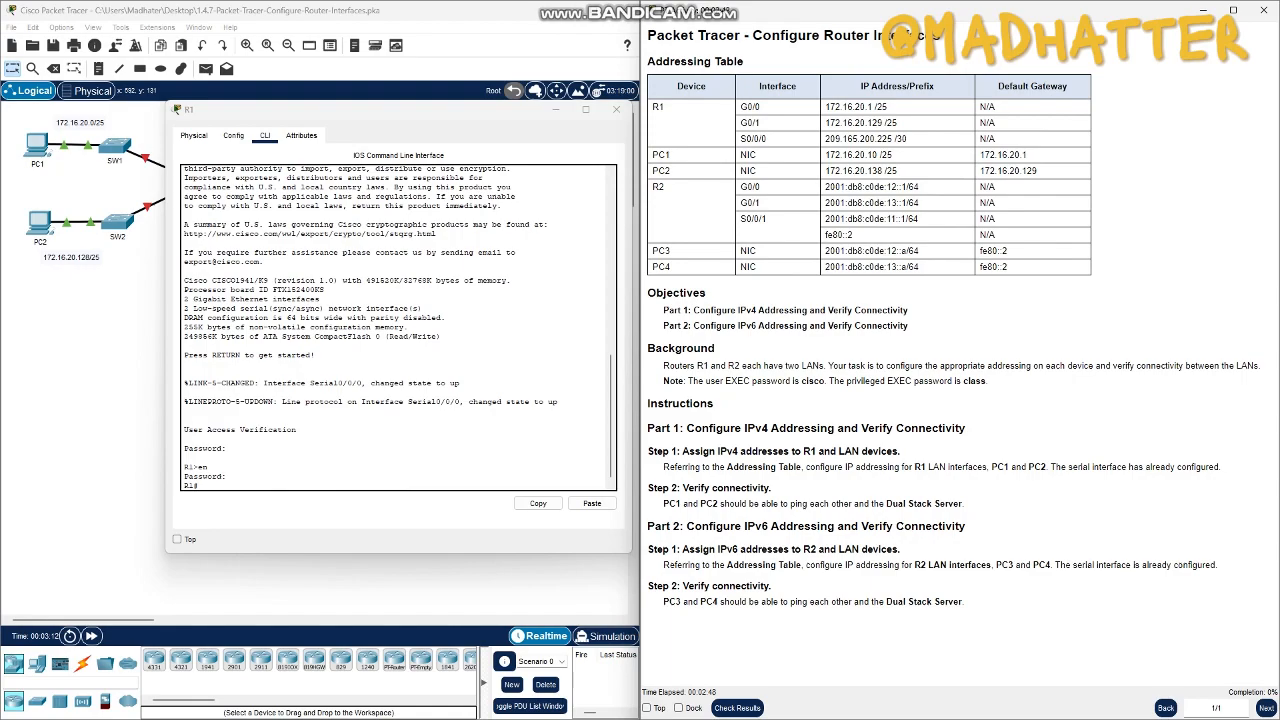
{"action": "left_click", "coordinate": [199, 485]}
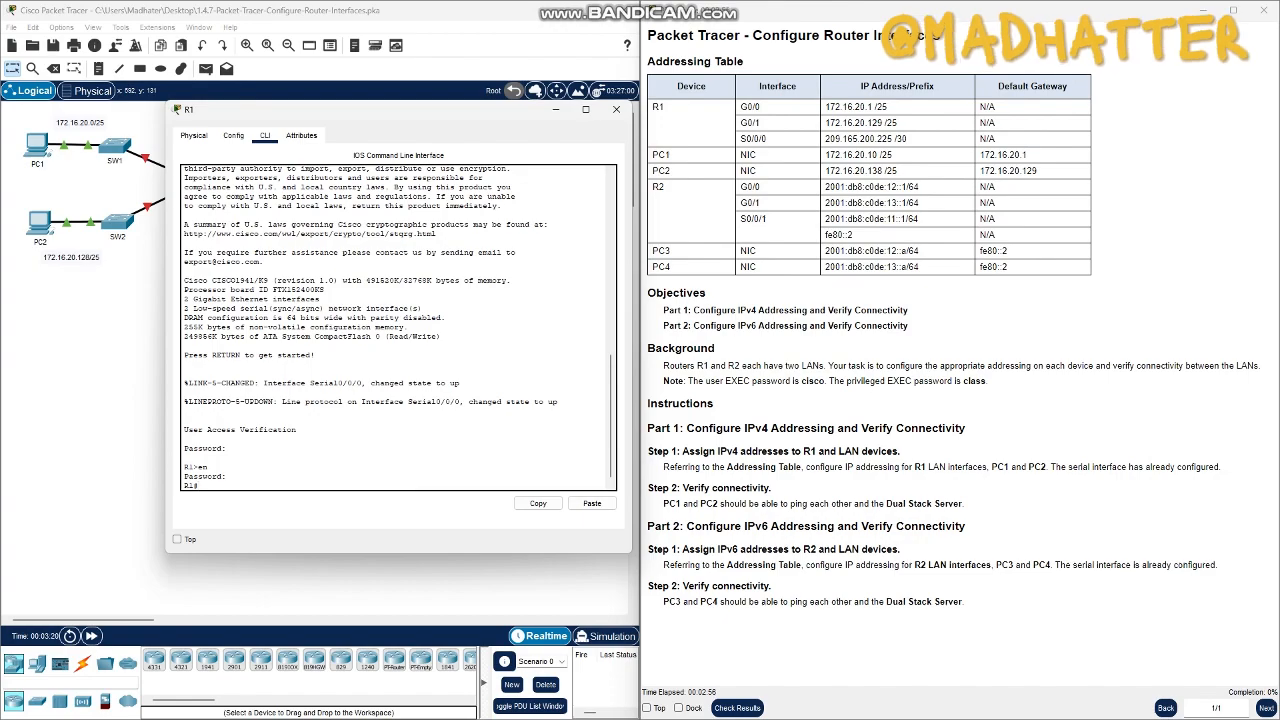
{"action": "type", "text": "conf term"}
{"action": "key", "text": "Return"}
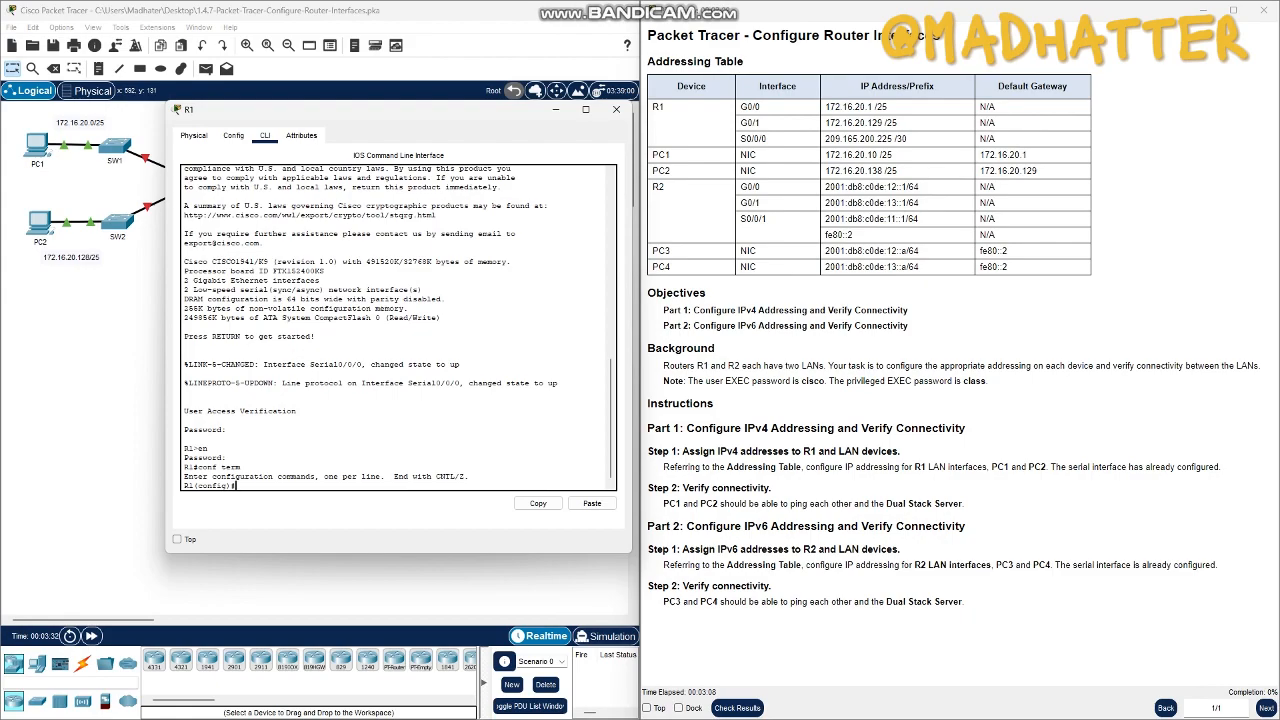
- Enter interface configuration mode for R1's first LAN interface with int g0/0
{"action": "type", "text": "int g0/0"}
{"action": "left_click_drag", "start_coordinate": [741, 107], "coordinate": [761, 107]}
{"action": "left_click", "coordinate": [762, 107]}
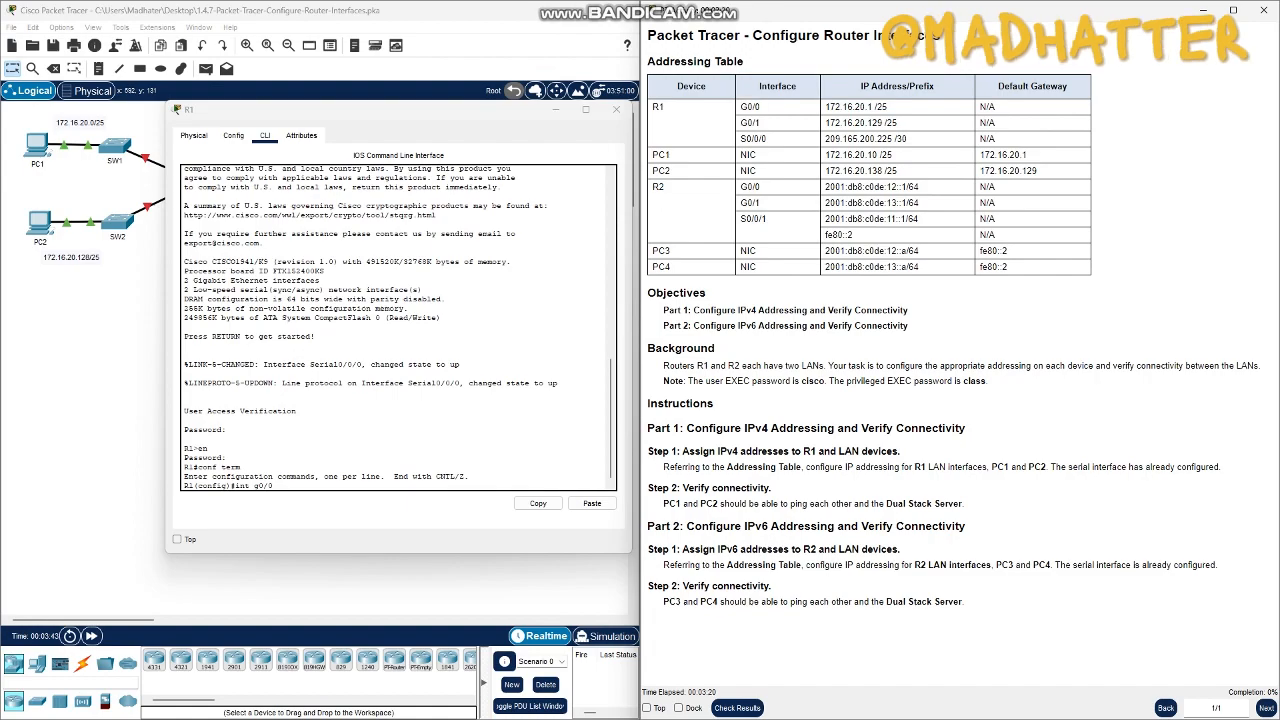
{"action": "left_click", "coordinate": [275, 485]}
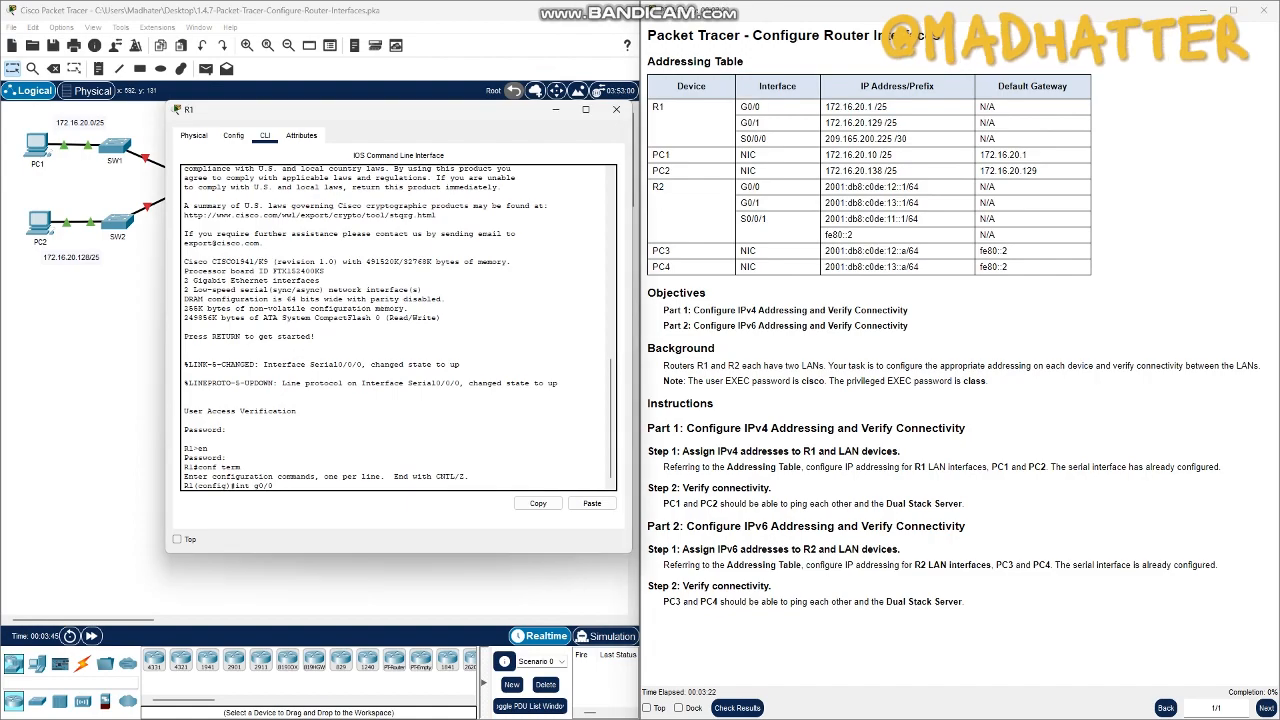
{"action": "key", "text": "Return"}
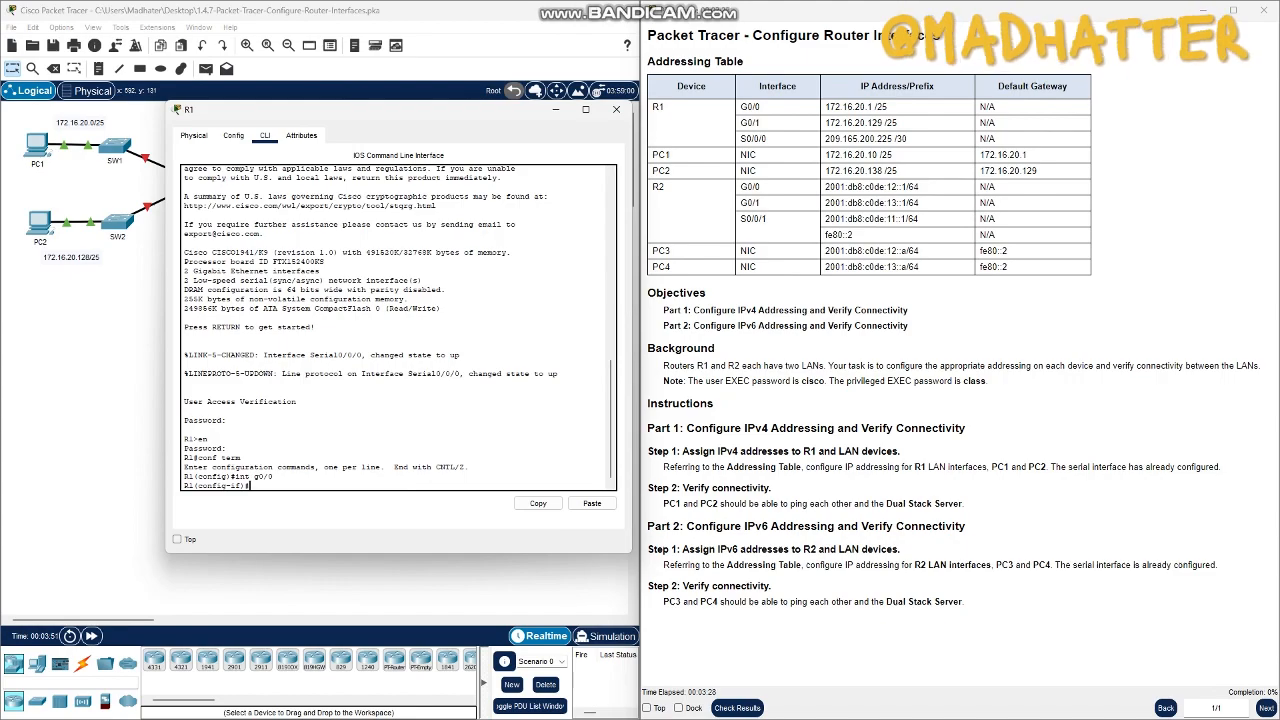
- Assign IP address 172.16.20.1 with subnet mask 255.255.255.128 to R1's G0/0 interface
{"action": "left_click_drag", "start_coordinate": [824, 107], "coordinate": [872, 107]}
{"action": "key", "text": "super+c"}
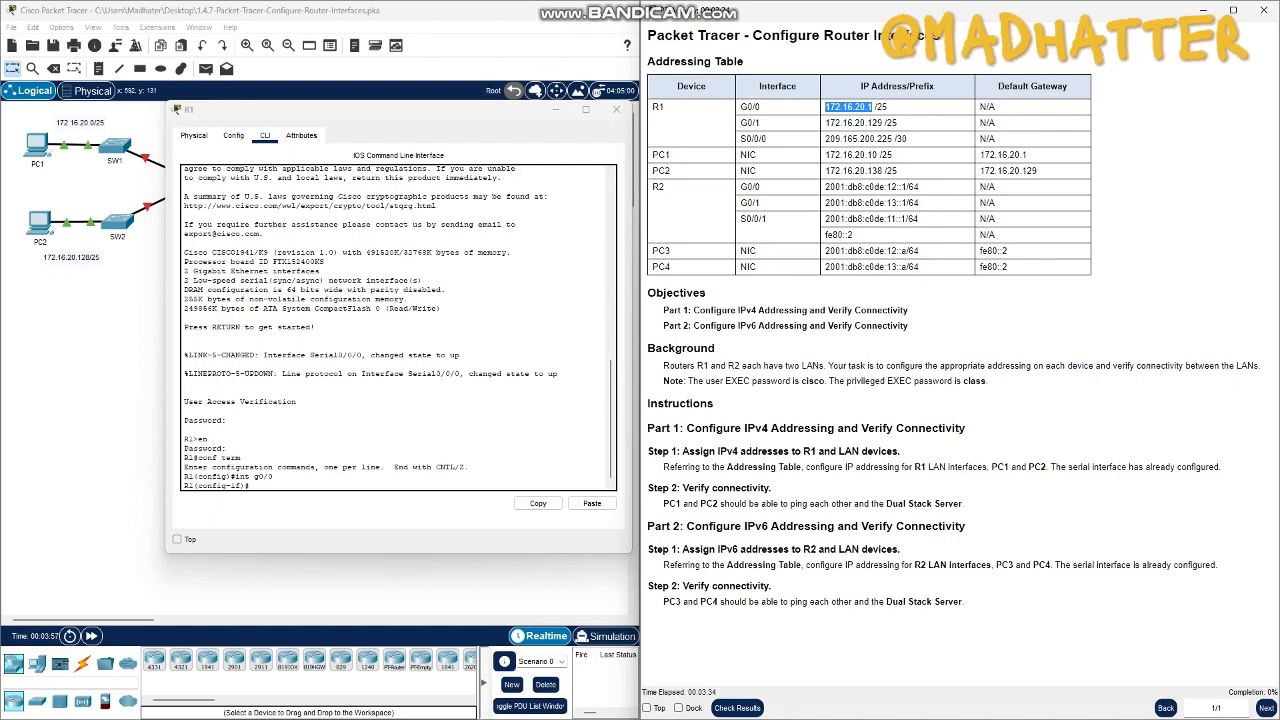
{"action": "left_click", "coordinate": [250, 485]}
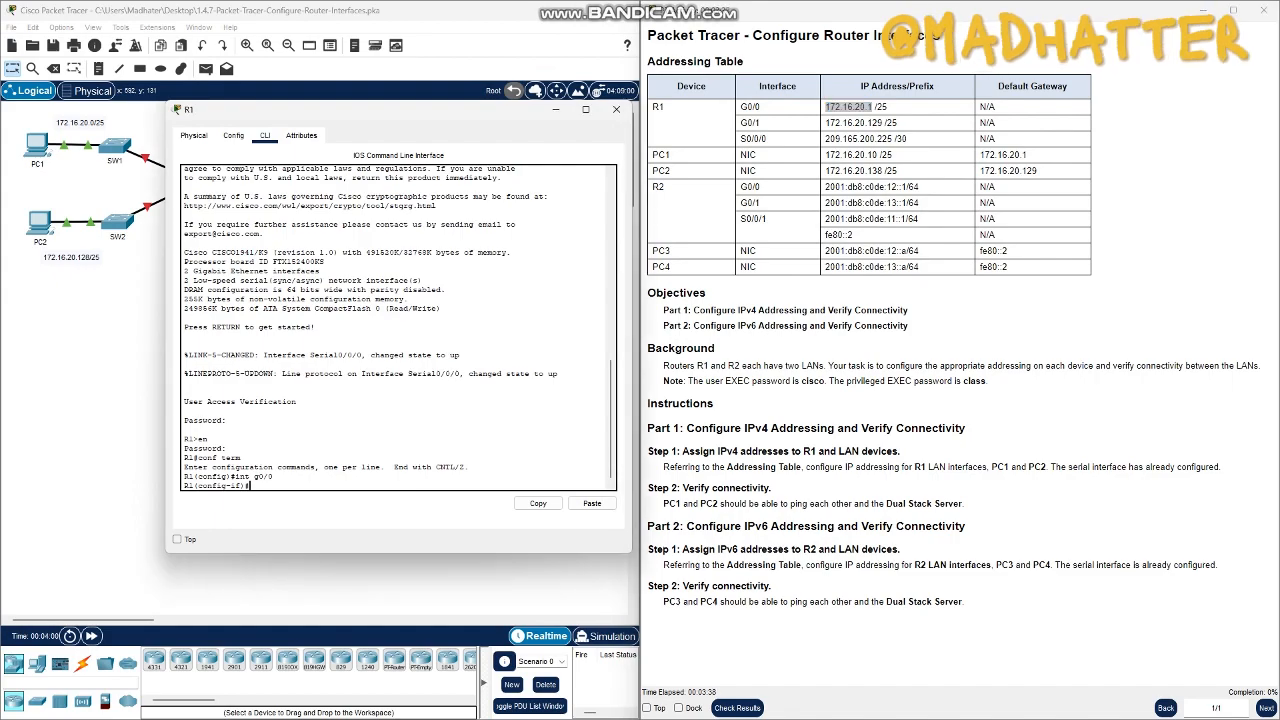
{"action": "left_click_drag", "start_coordinate": [744, 61], "coordinate": [674, 61]}
{"action": "left_click", "coordinate": [676, 62]}
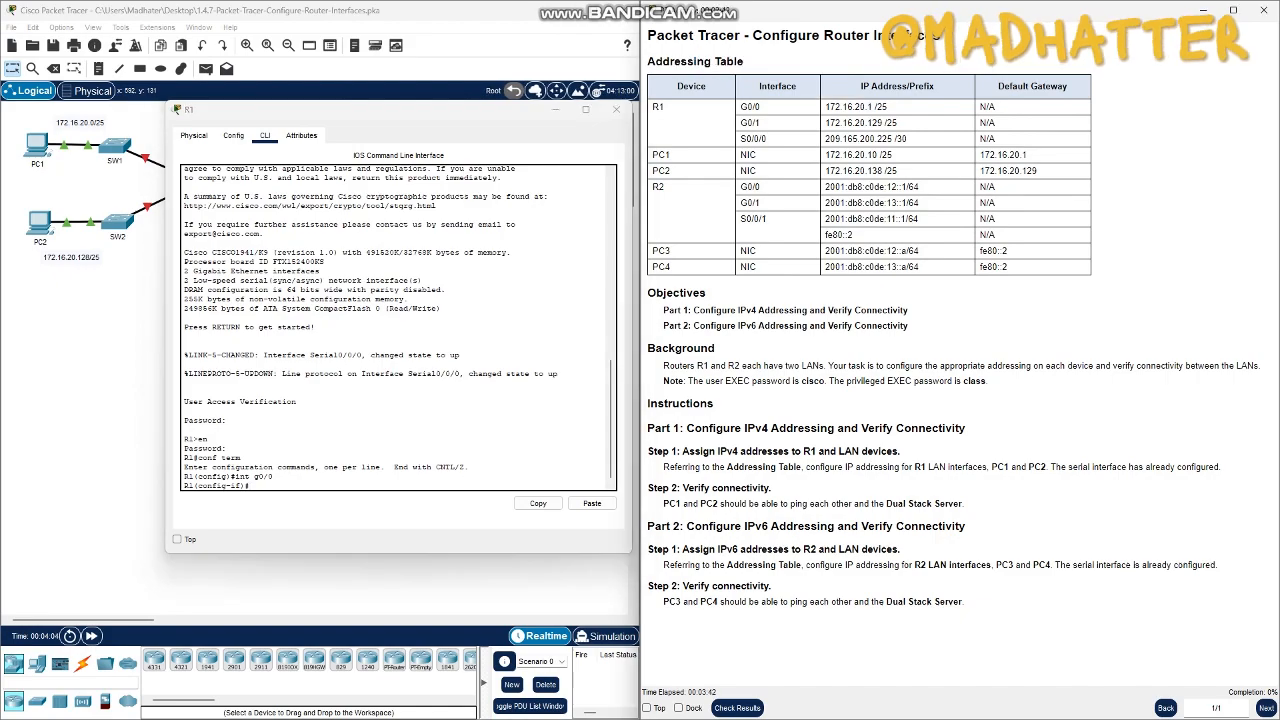
{"action": "left_click", "coordinate": [251, 485]}
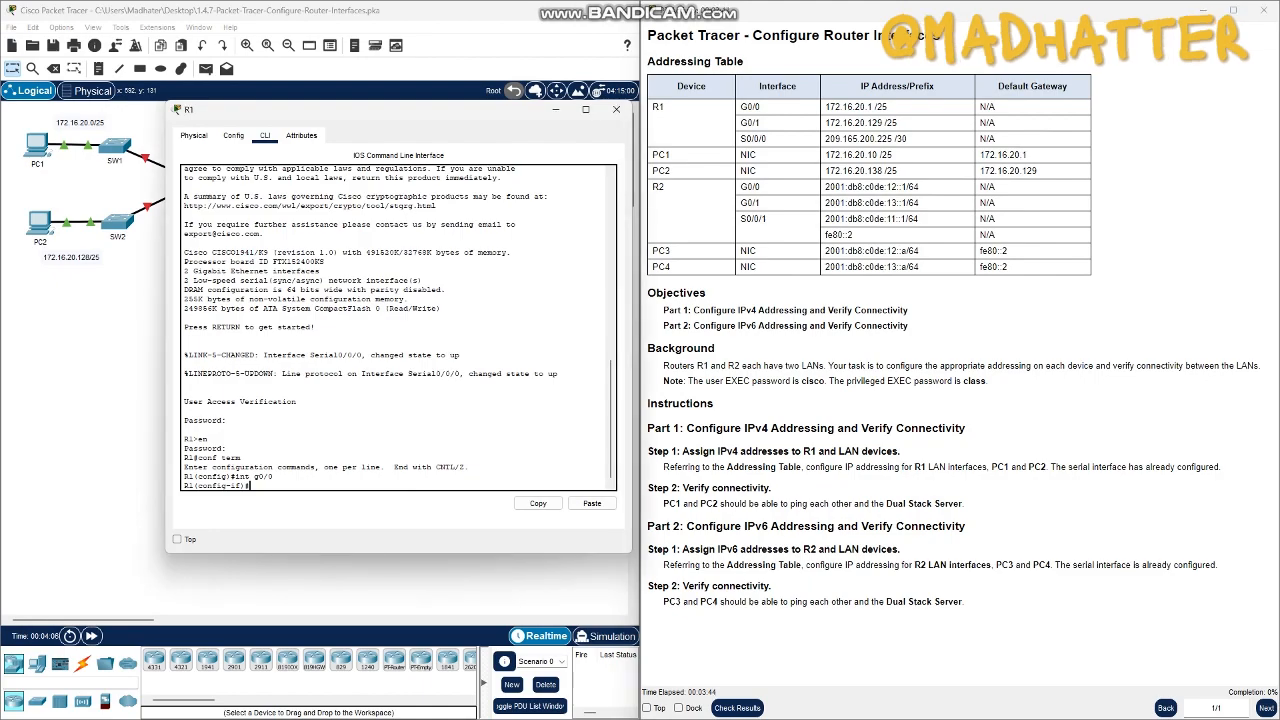
{"action": "type", "text": "ip address"}
{"action": "left_click", "coordinate": [592, 503]}
{"action": "type", "text": "255.255.255.128"}
{"action": "key", "text": "Return"}
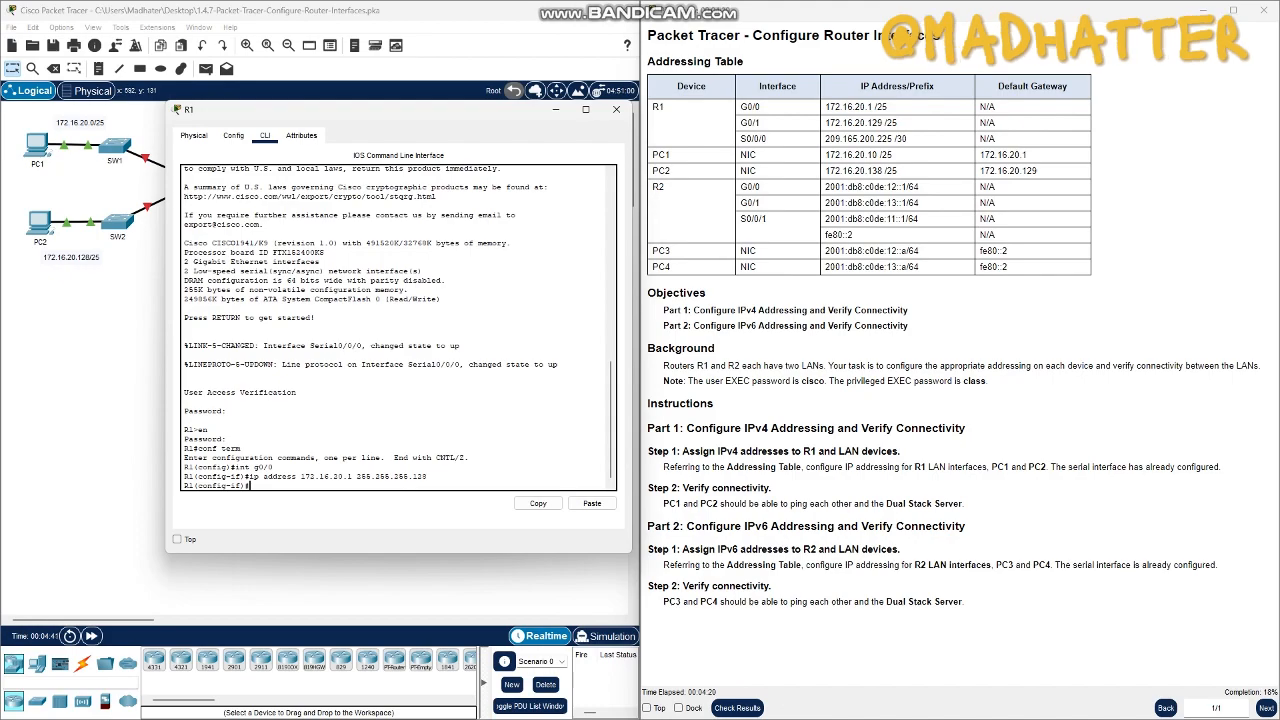
- Enable R1's G0/0 interface with the no shutdown command
{"action": "type", "text": "no shutdown"}
{"action": "key", "text": "Return"}
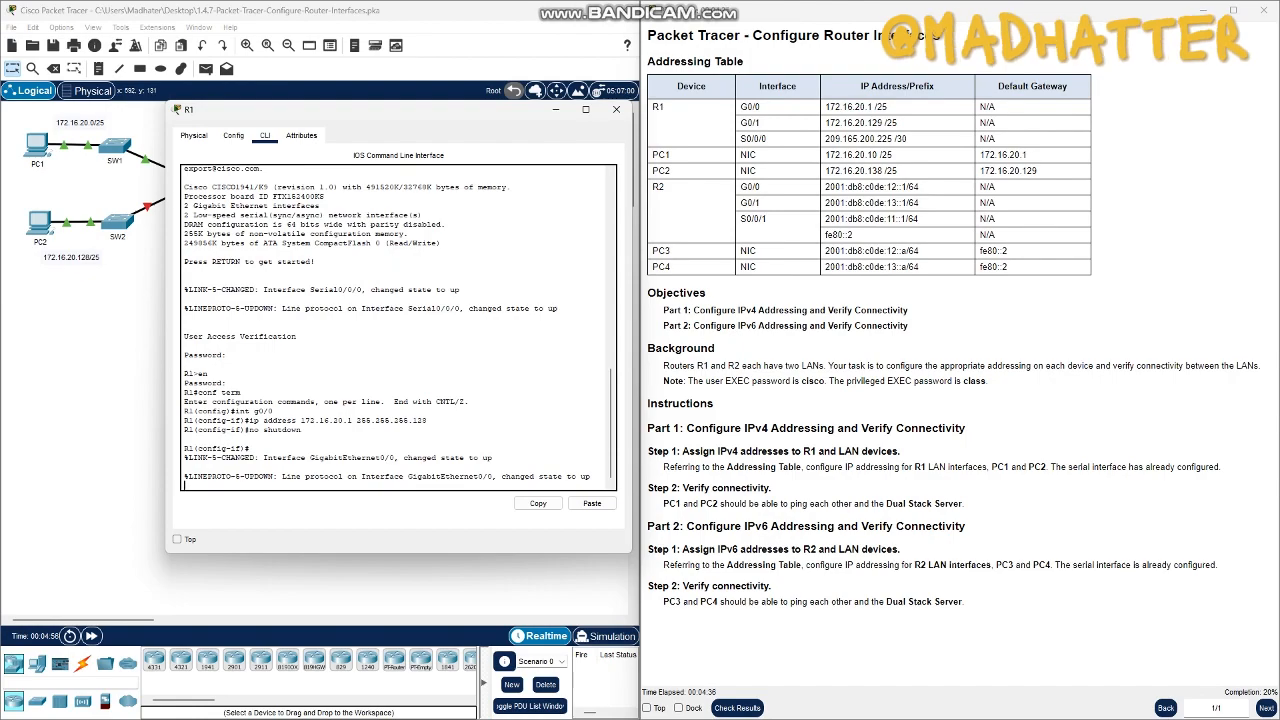
- Leave R1's G0/0 interface configuration and enter configuration mode for the G0/1 interface with int g0/1
{"action": "key", "text": "Return"}
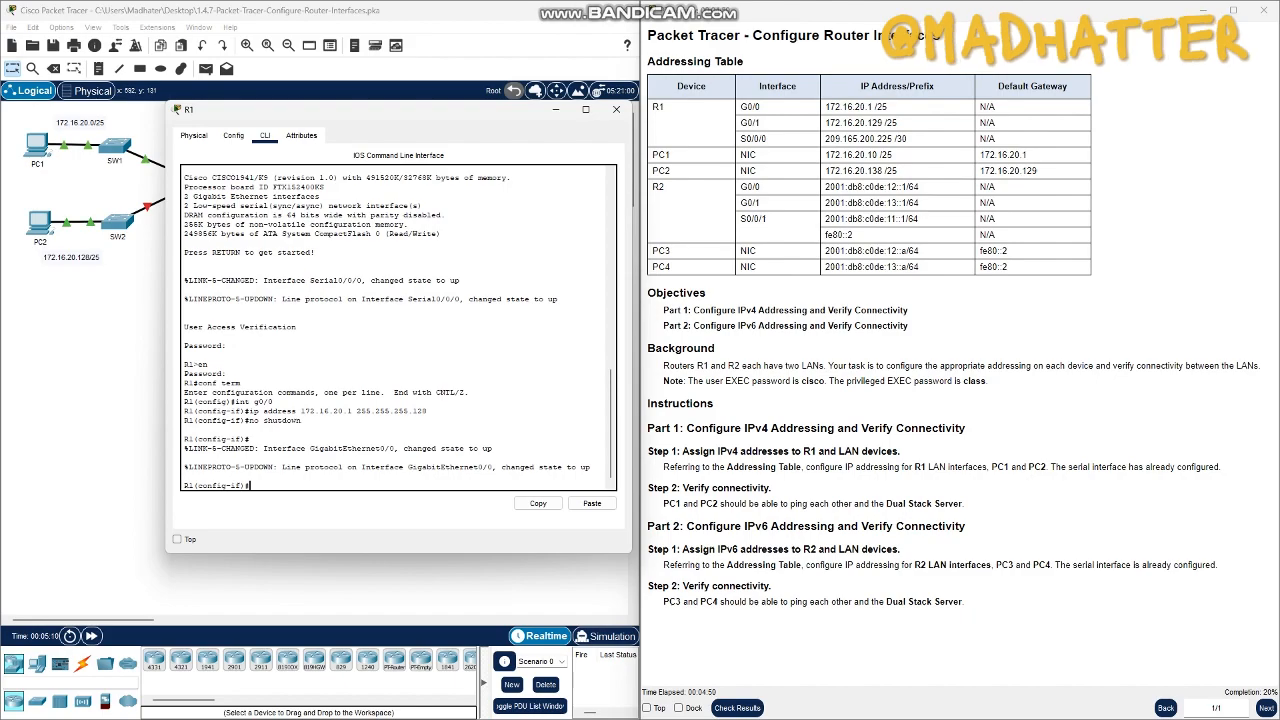
{"action": "type", "text": "exit"}
{"action": "key", "text": "Return"}
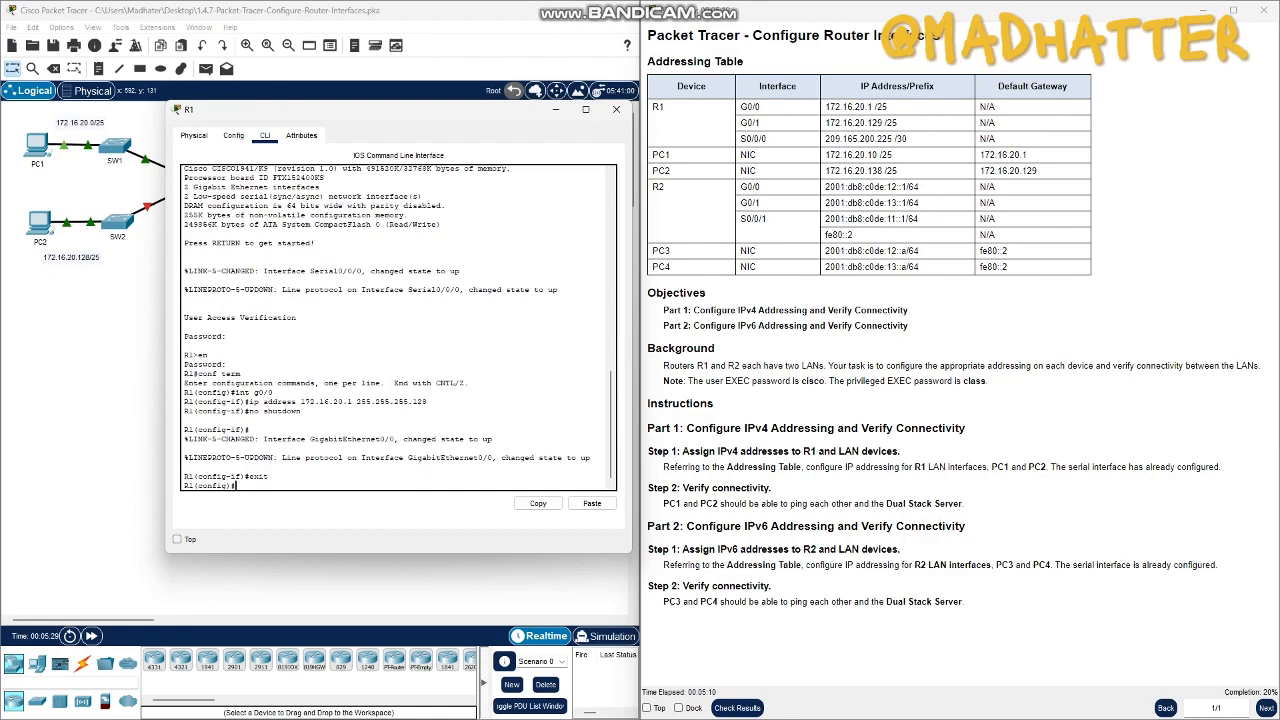
{"action": "type", "text": "int g0/1"}
{"action": "key", "text": "Return"}
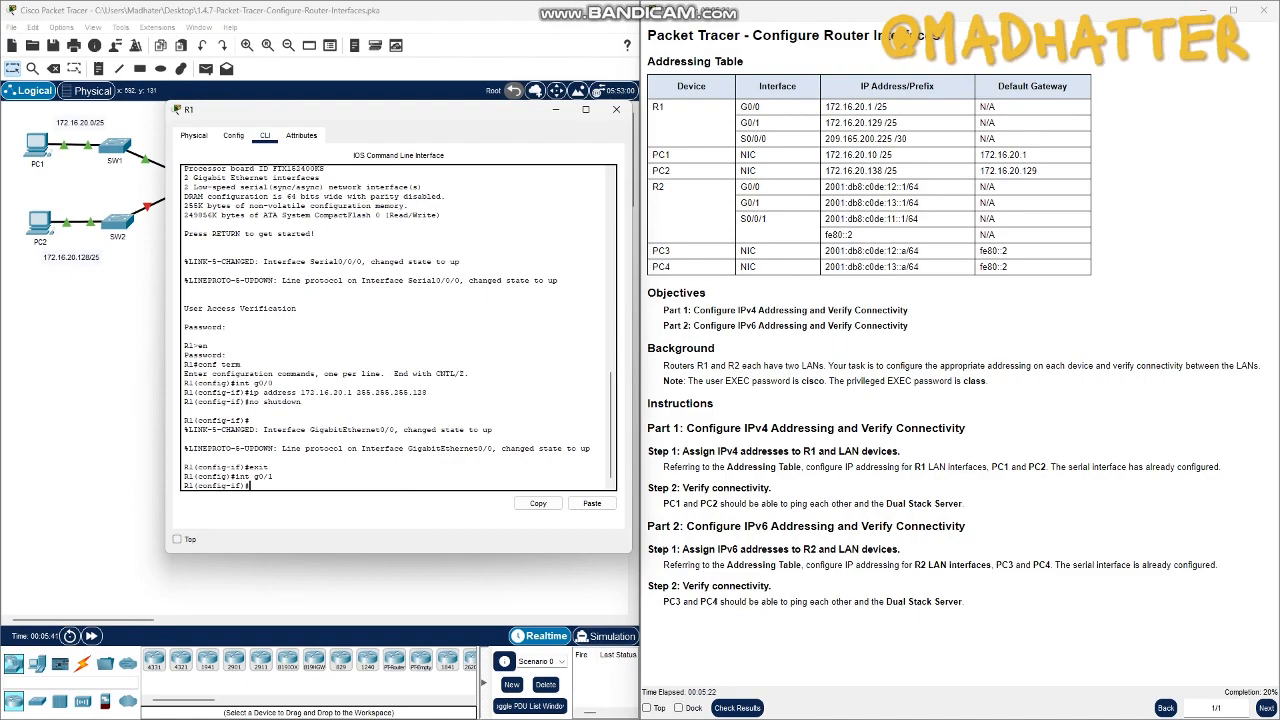
- Assign IP address 172.16.20.129 with subnet mask 255.255.255.128 to R1's G0/1 interface
{"action": "left_click_drag", "start_coordinate": [826, 123], "coordinate": [883, 123]}
{"action": "key", "text": "super+c"}
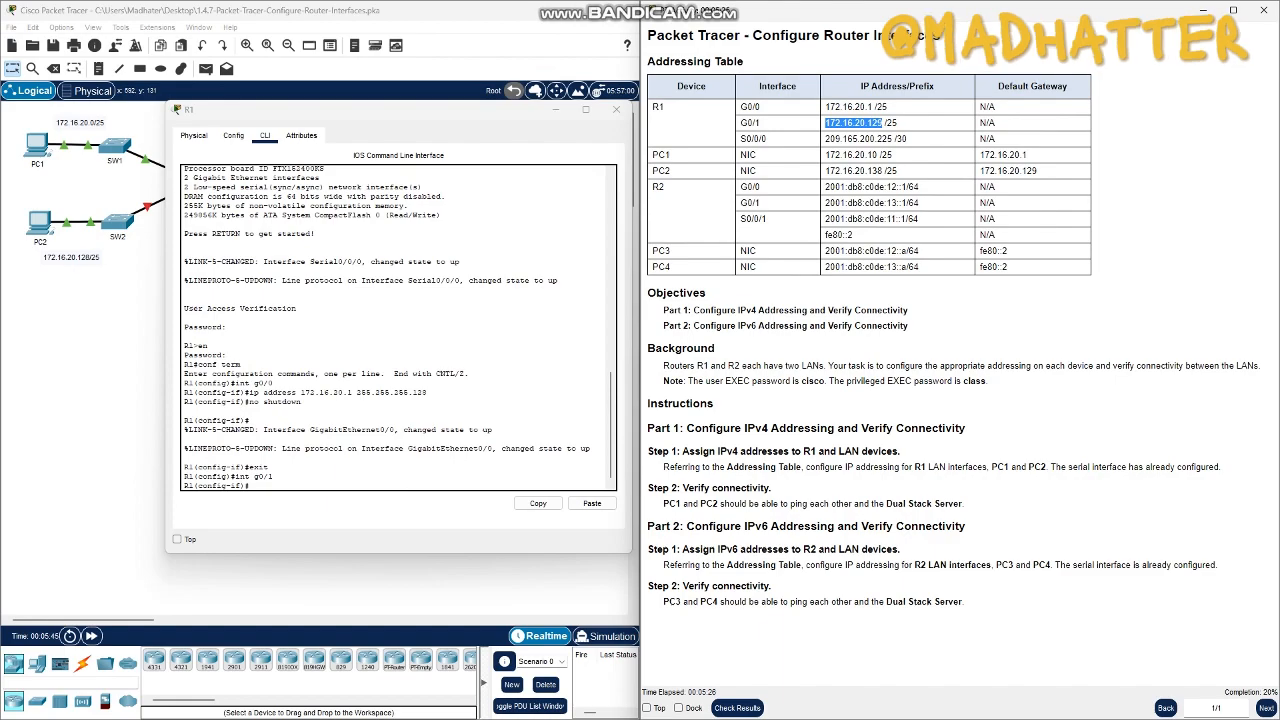
{"action": "left_click", "coordinate": [254, 485]}
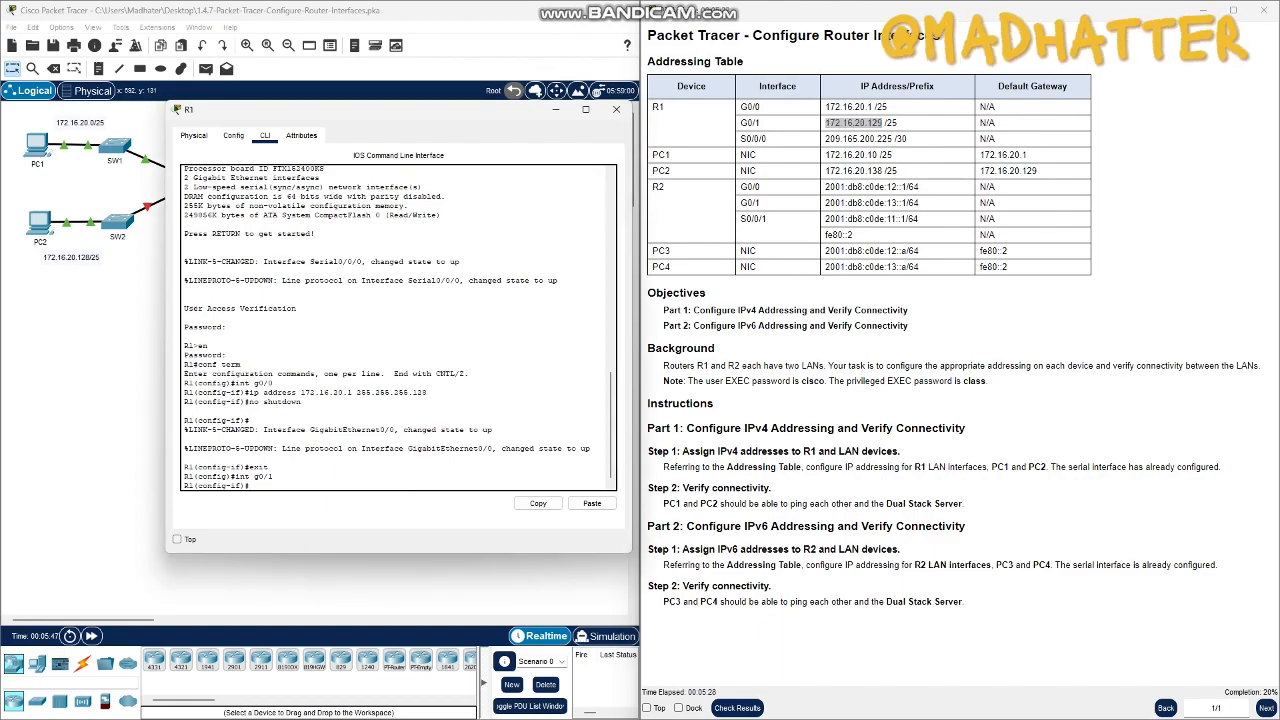
{"action": "type", "text": "ip address"}
{"action": "left_click", "coordinate": [592, 503]}
{"action": "type", "text": "255.255.255.128"}
{"action": "key", "text": "Return"}
- Enable R1's G0/1 interface with the no shutdown command
{"action": "type", "text": "no shutdown"}
{"action": "key", "text": "Return"}
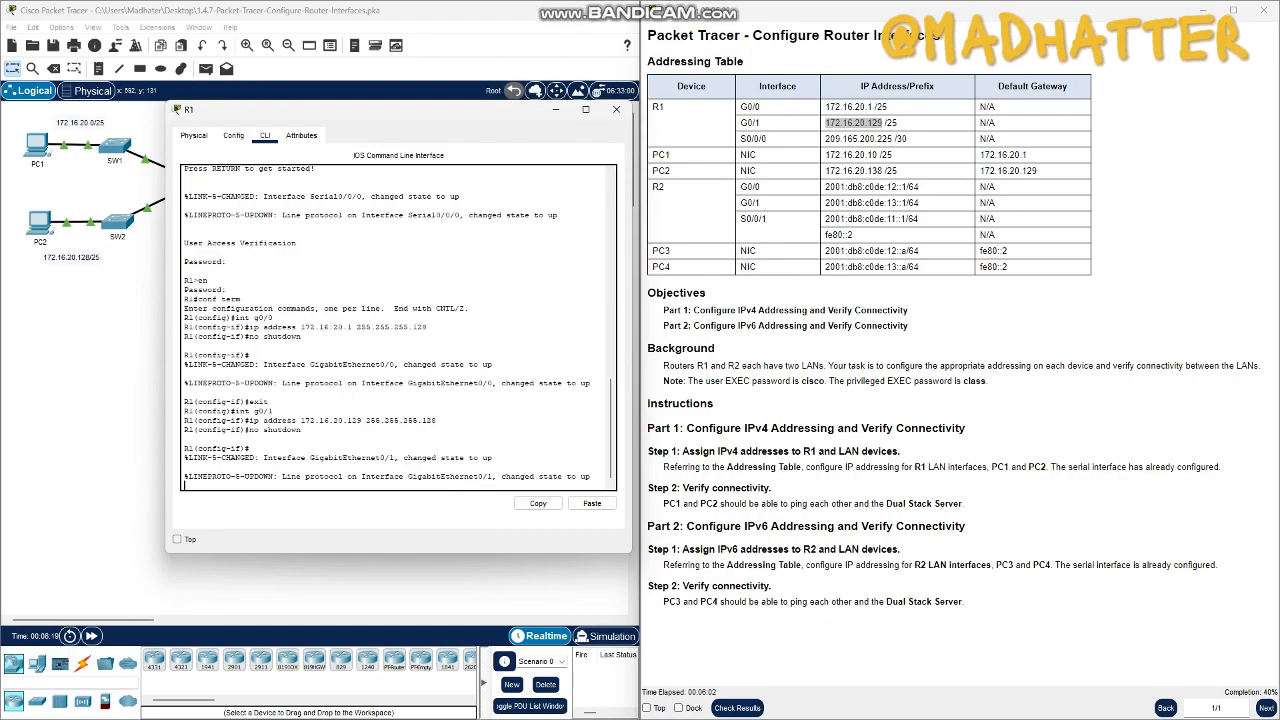
{"action": "key", "text": "Return"}
- Exit interface configuration mode on R1 and close the router's window
{"action": "type", "text": "exit"}
{"action": "key", "text": "Return"}
{"action": "type", "text": "ex"}
{"action": "key", "text": "BackSpace"}
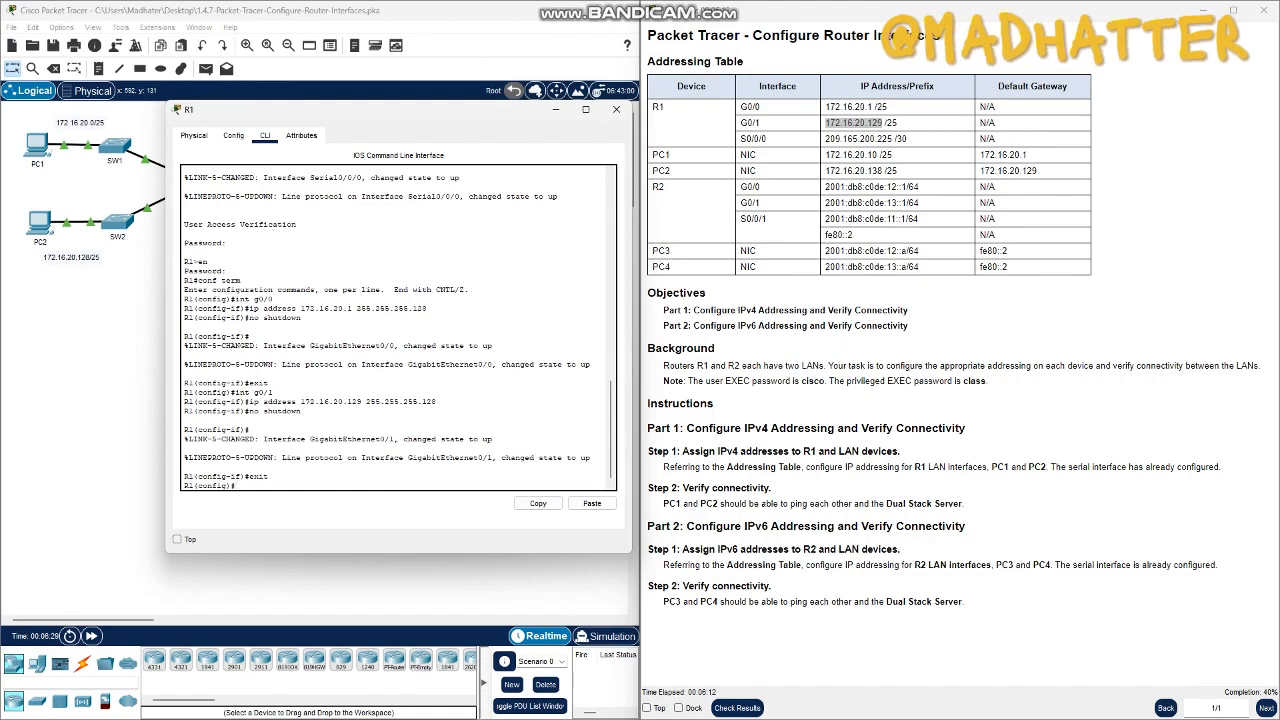
{"action": "left_click_drag", "start_coordinate": [746, 107], "coordinate": [760, 122]}
{"action": "left_click", "coordinate": [762, 123]}
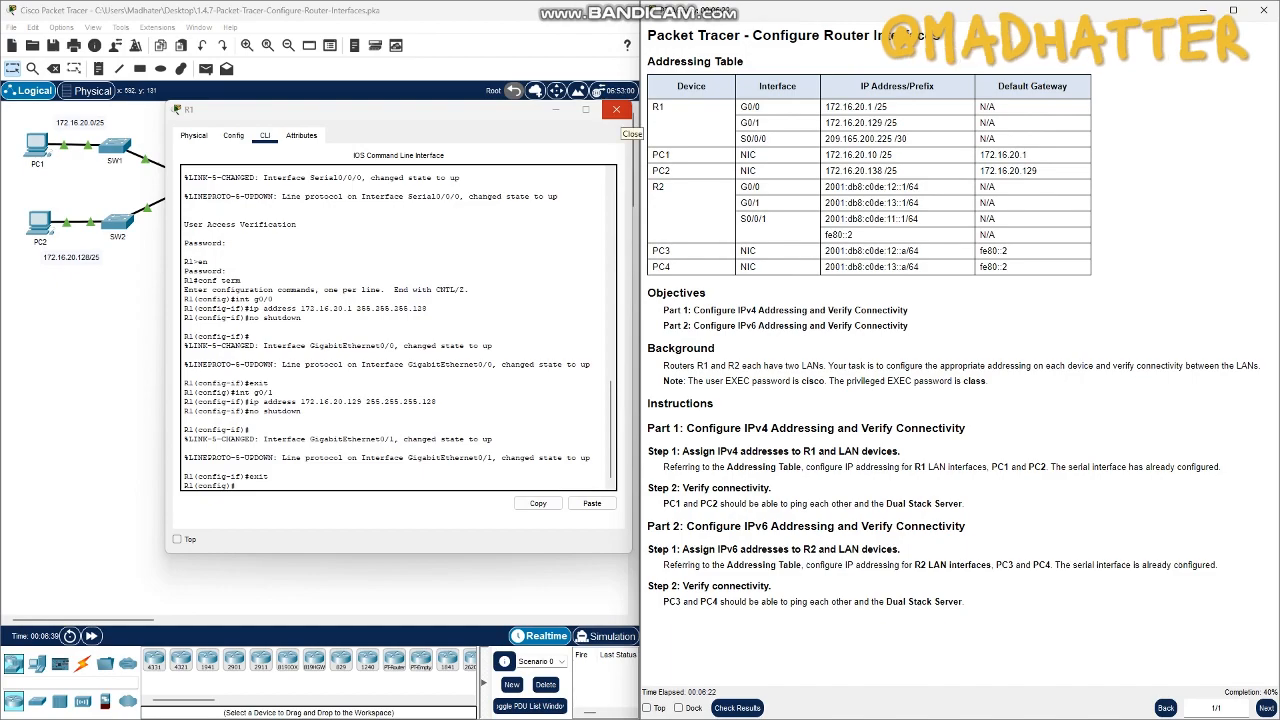
{"action": "left_click", "coordinate": [616, 109]}
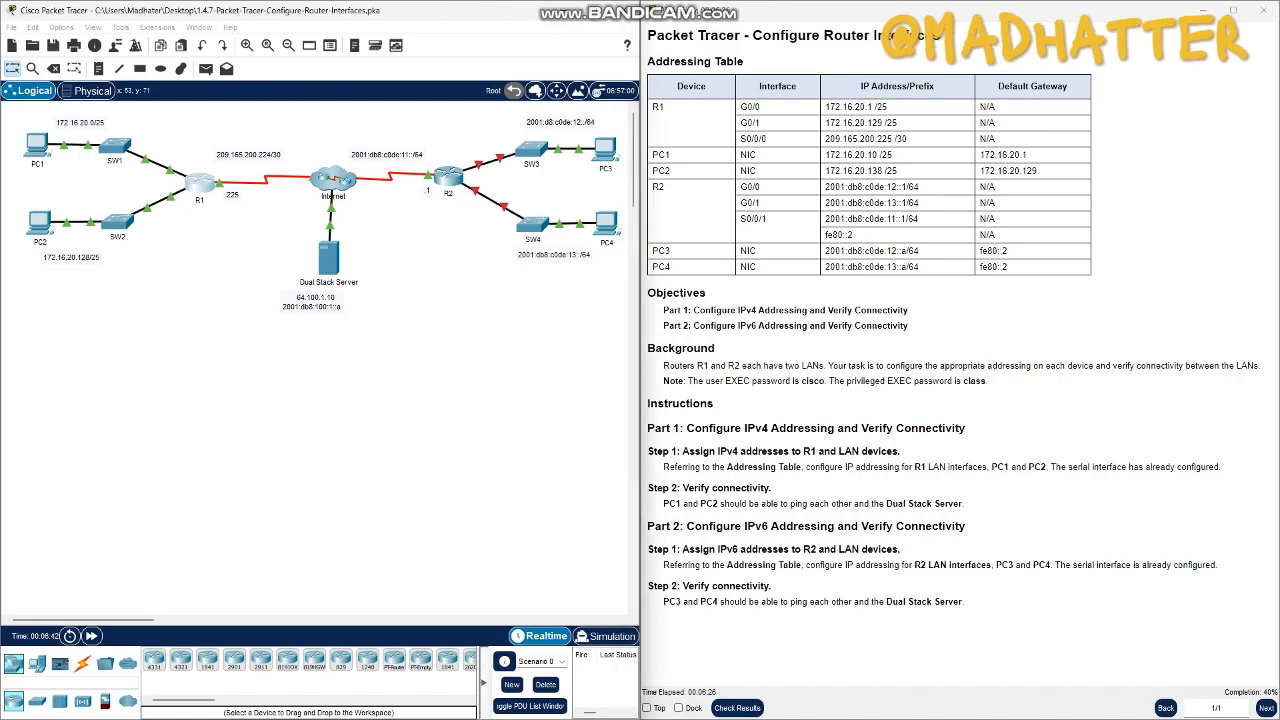
- Open PC1's IP Configuration and place its window clear of the addressing table
{"action": "left_click", "coordinate": [37, 146]}
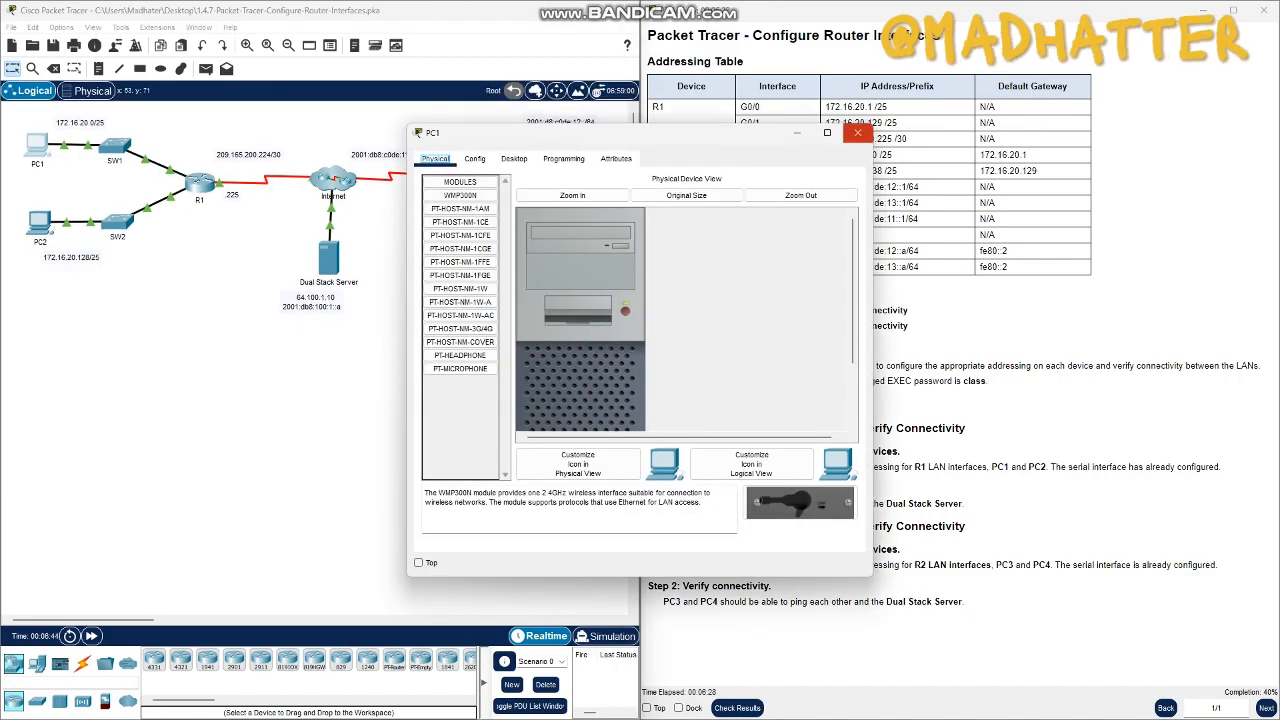
{"action": "left_click", "coordinate": [857, 133]}
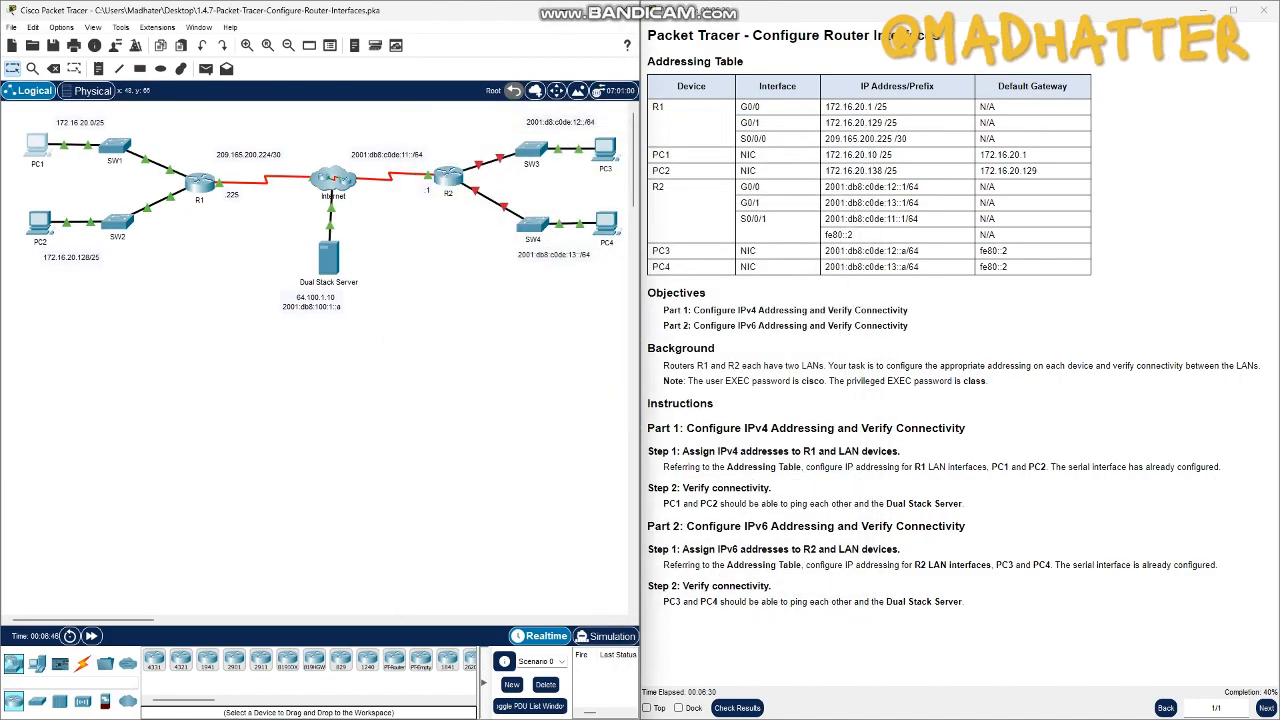
{"action": "left_click", "coordinate": [37, 148]}
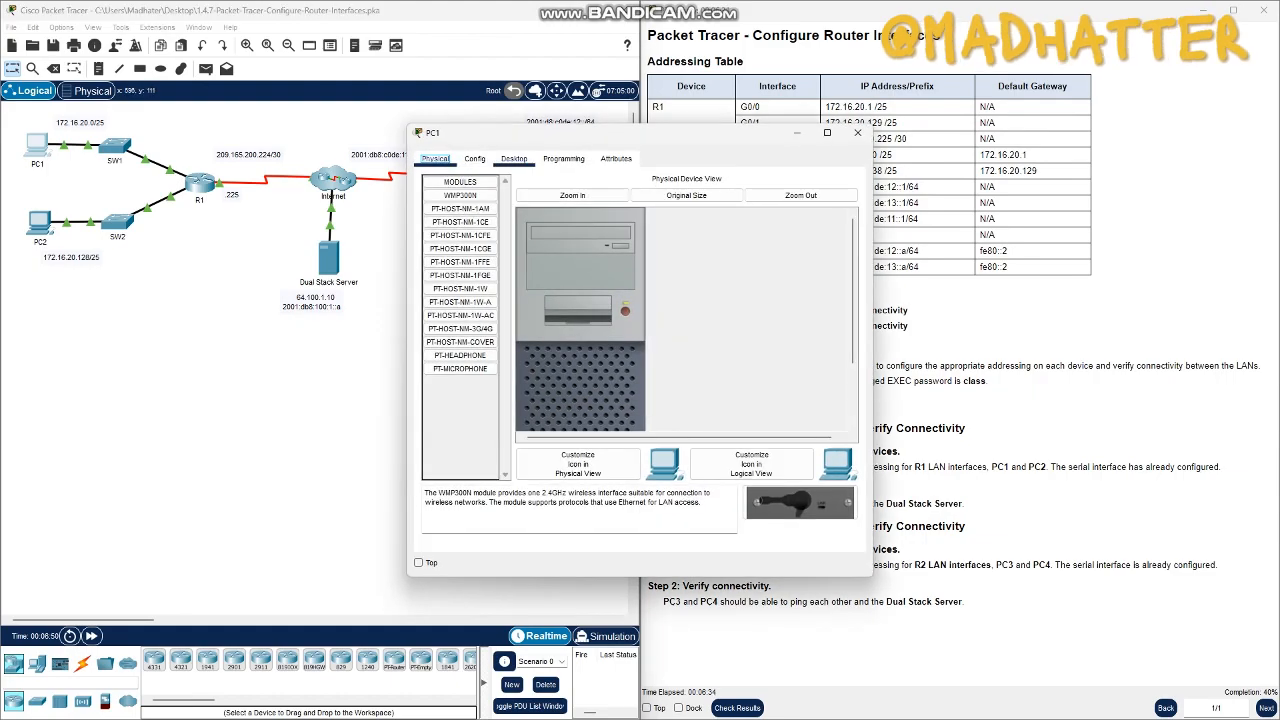
{"action": "left_click", "coordinate": [514, 158]}
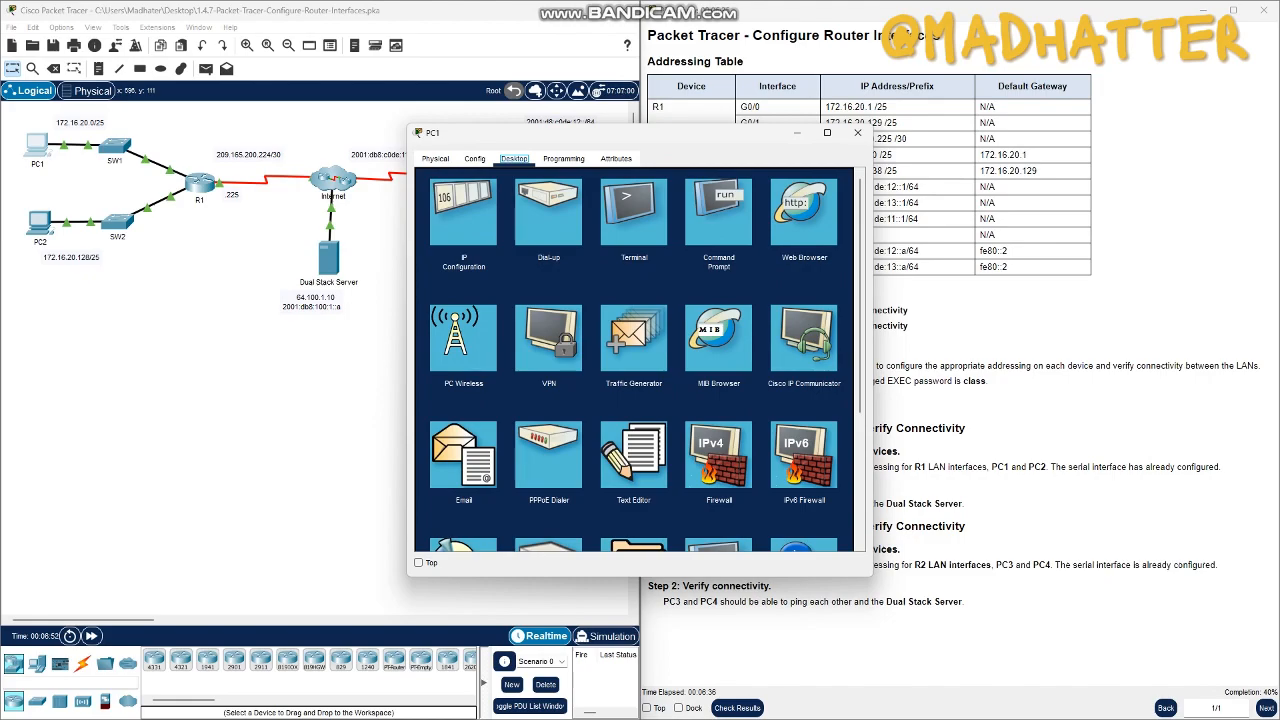
{"action": "left_click", "coordinate": [463, 212]}
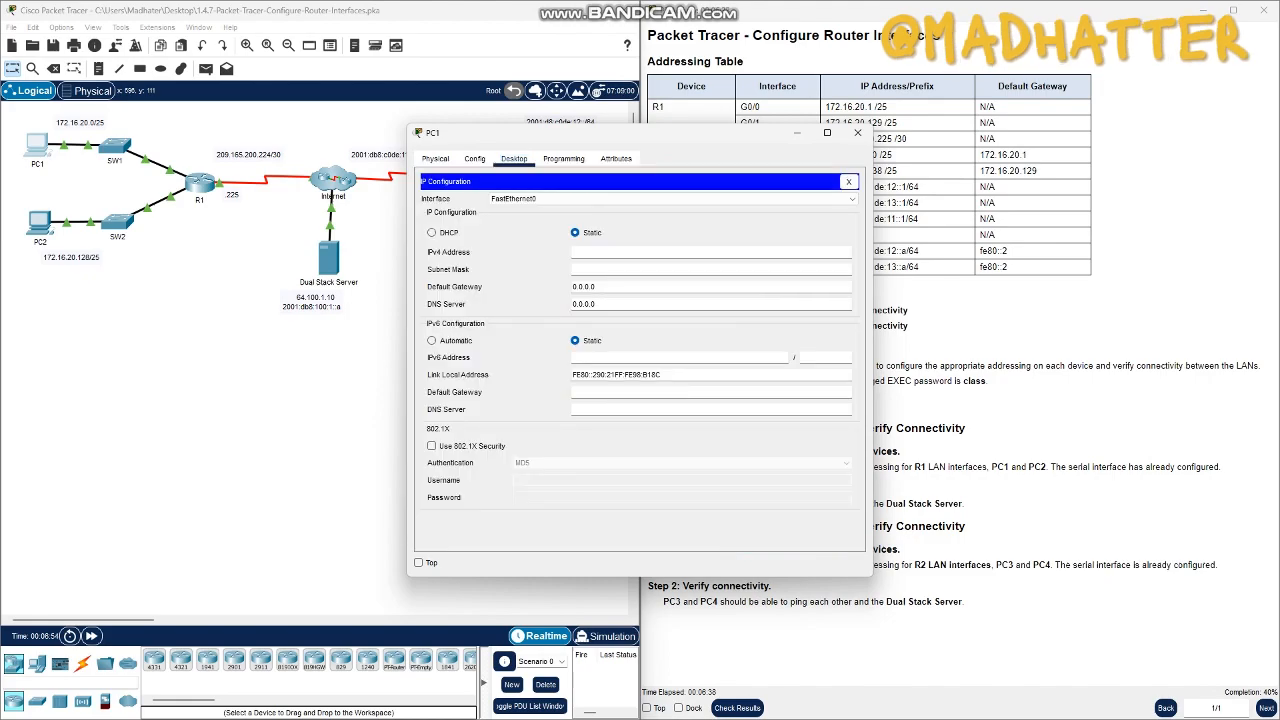
{"action": "left_click_drag", "start_coordinate": [600, 132], "coordinate": [412, 122]}
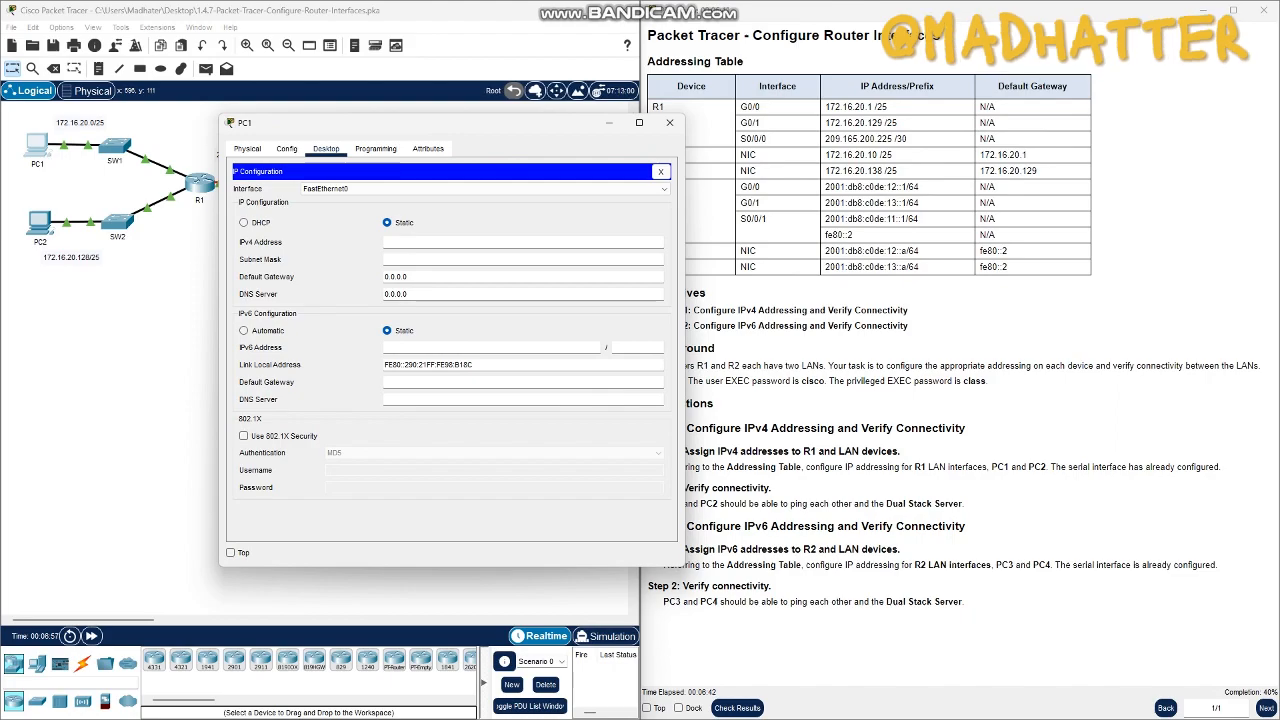
{"action": "left_click_drag", "start_coordinate": [412, 122], "coordinate": [363, 148]}
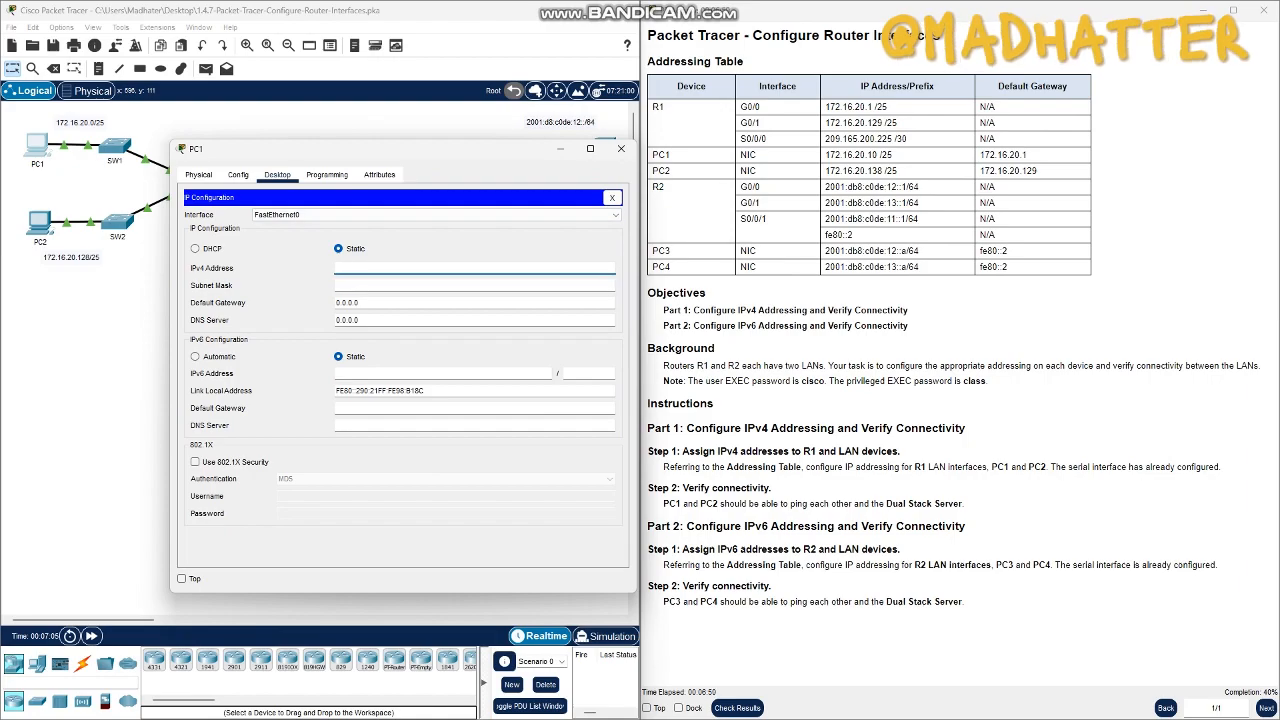
- Copy PC1's address 172.16.20.10 from the addressing table into its IPv4 address setting
{"action": "left_click", "coordinate": [826, 155]}
{"action": "left_click_drag", "start_coordinate": [825, 155], "coordinate": [876, 155]}
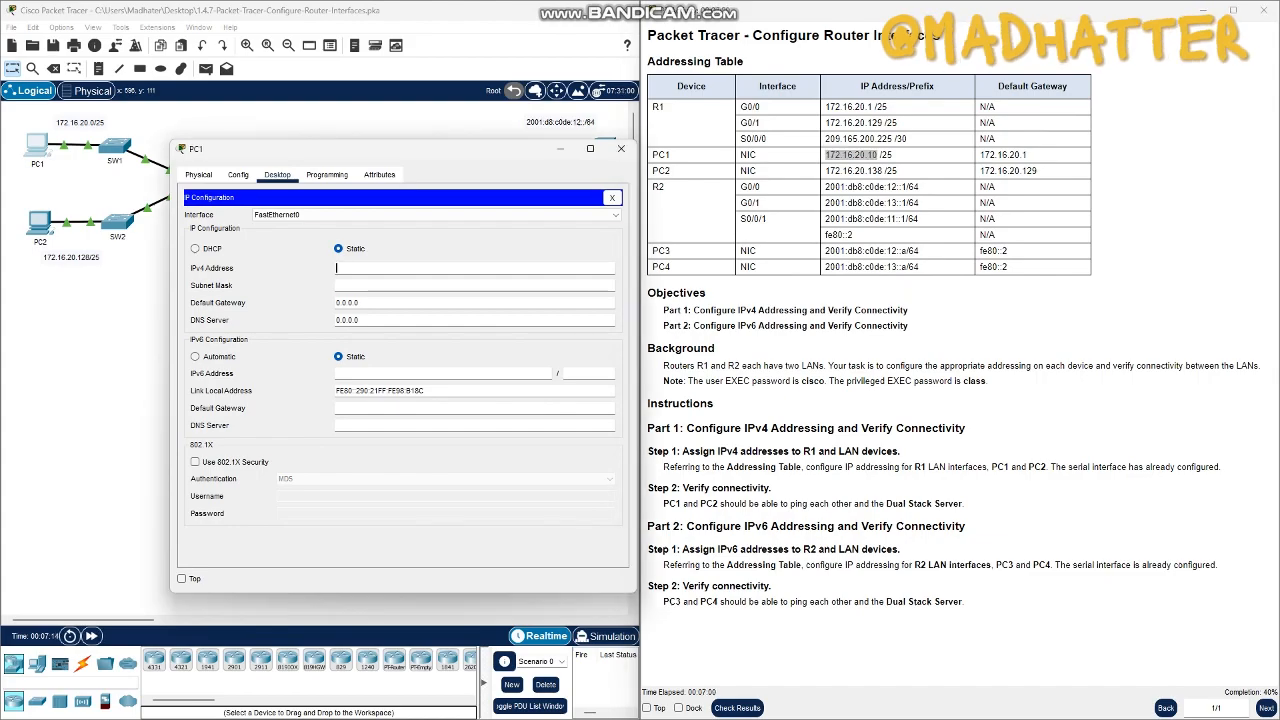
{"action": "left_click", "coordinate": [877, 155]}
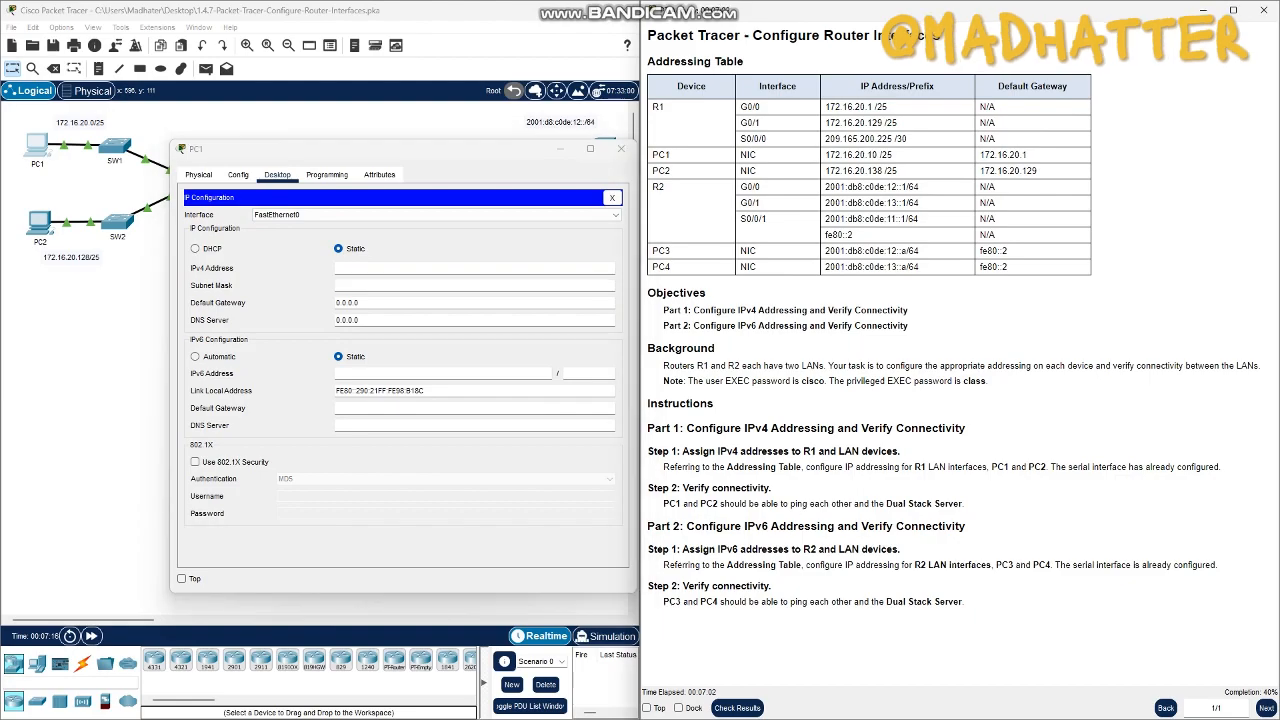
{"action": "left_click", "coordinate": [474, 268]}
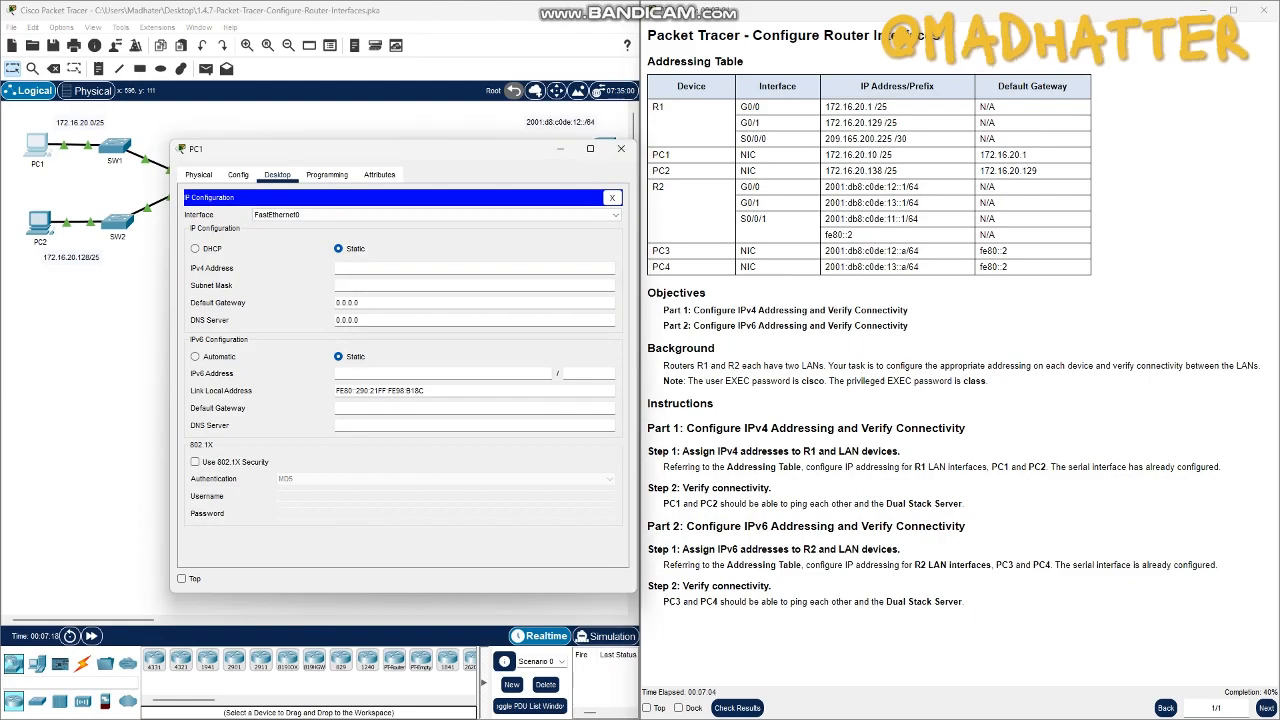
{"action": "type", "text": "172.16.20.10"}
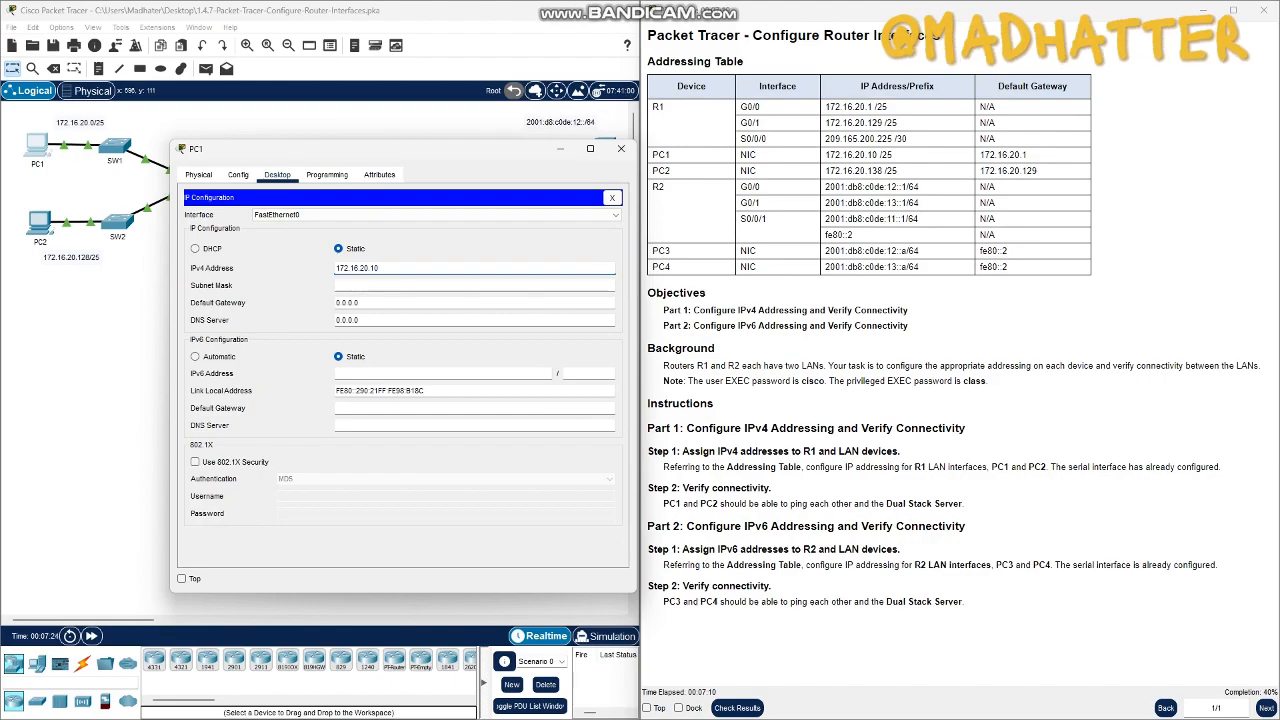
- Set PC1's subnet mask to 255.255.255.128
{"action": "left_click", "coordinate": [359, 320]}
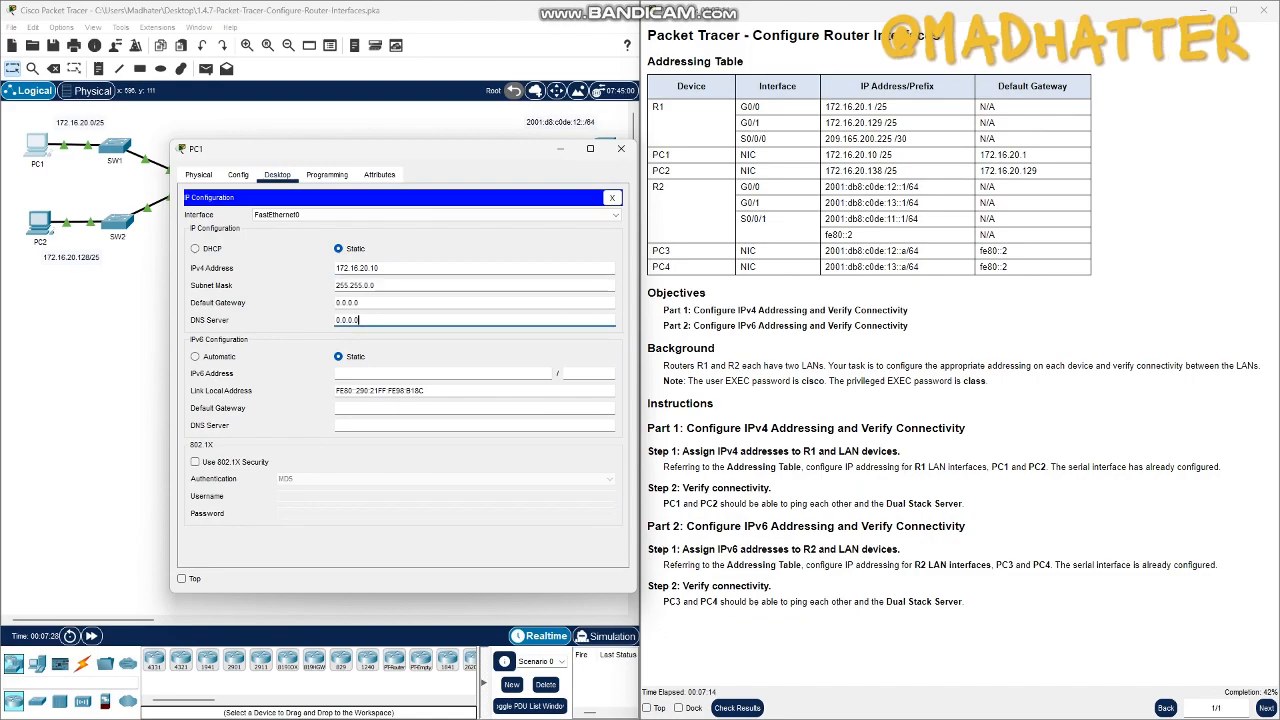
{"action": "left_click", "coordinate": [377, 286]}
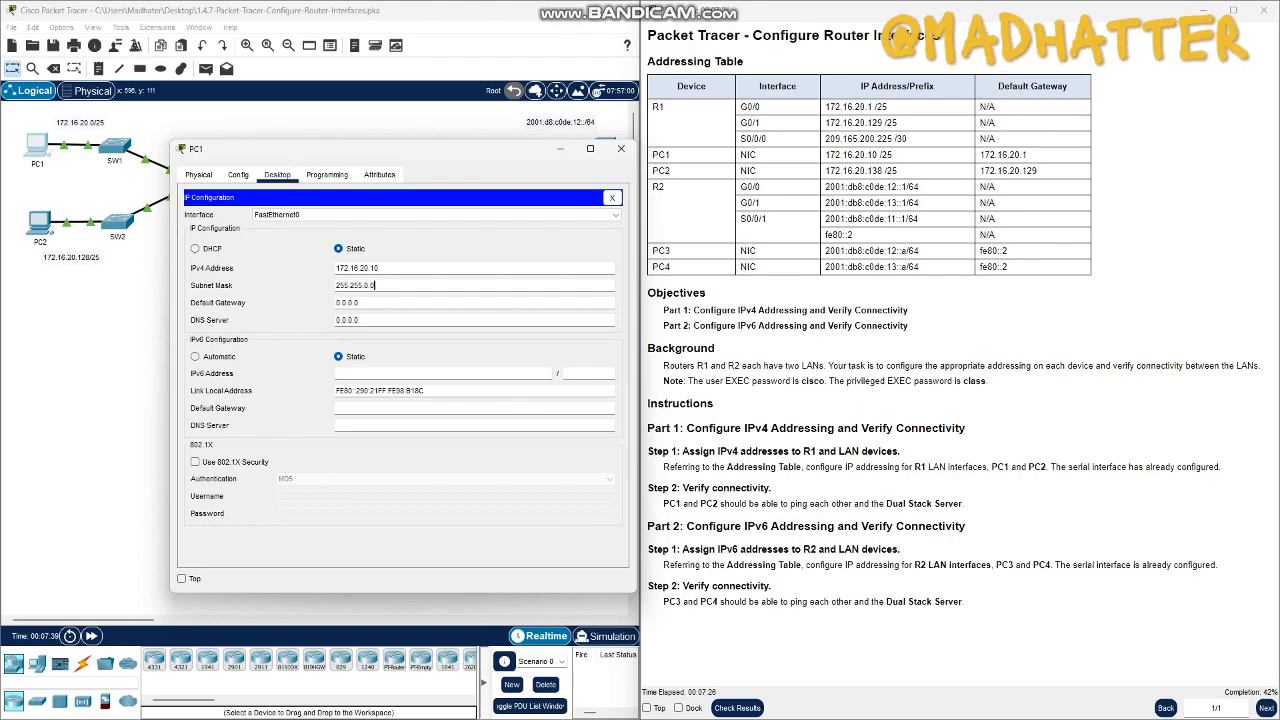
{"action": "key", "text": "BackSpace"}
{"action": "key", "text": "BackSpace"}
{"action": "key", "text": "BackSpace"}
{"action": "type", "text": "55.128"}
{"action": "left_click", "coordinate": [360, 303]}
{"action": "left_click", "coordinate": [360, 303]}
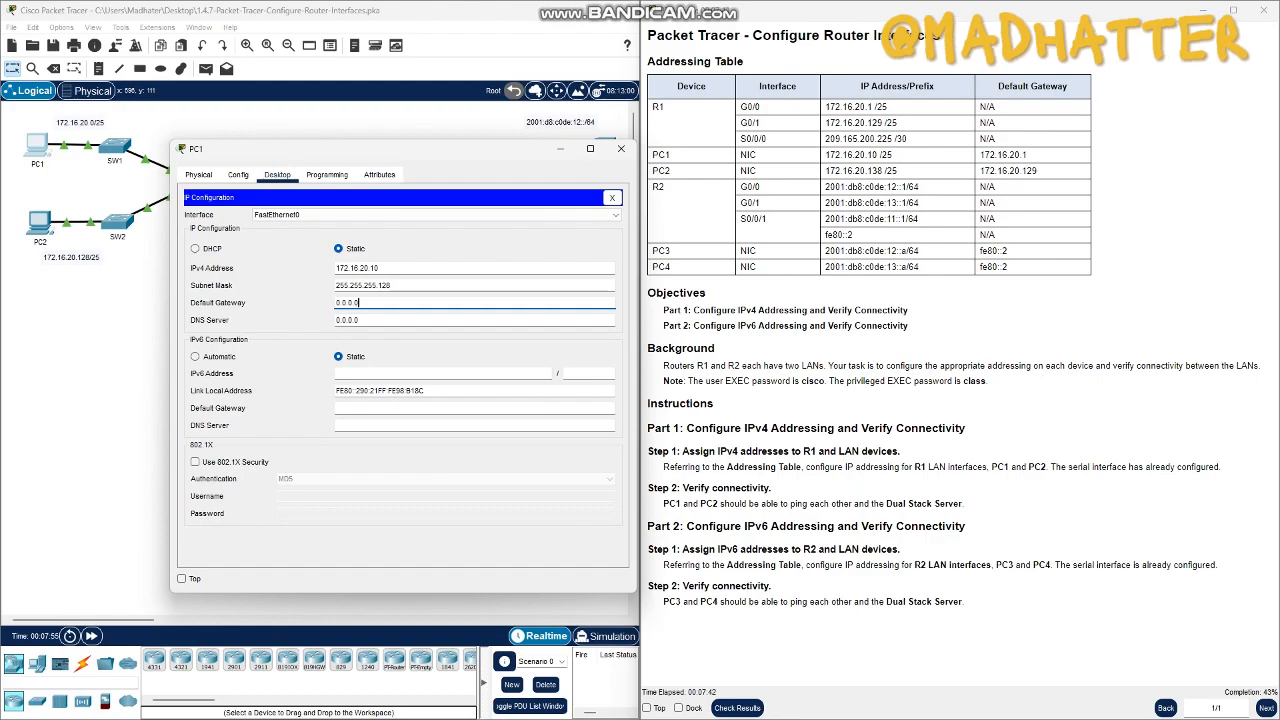
{"action": "left_click_drag", "start_coordinate": [1028, 155], "coordinate": [979, 155]}
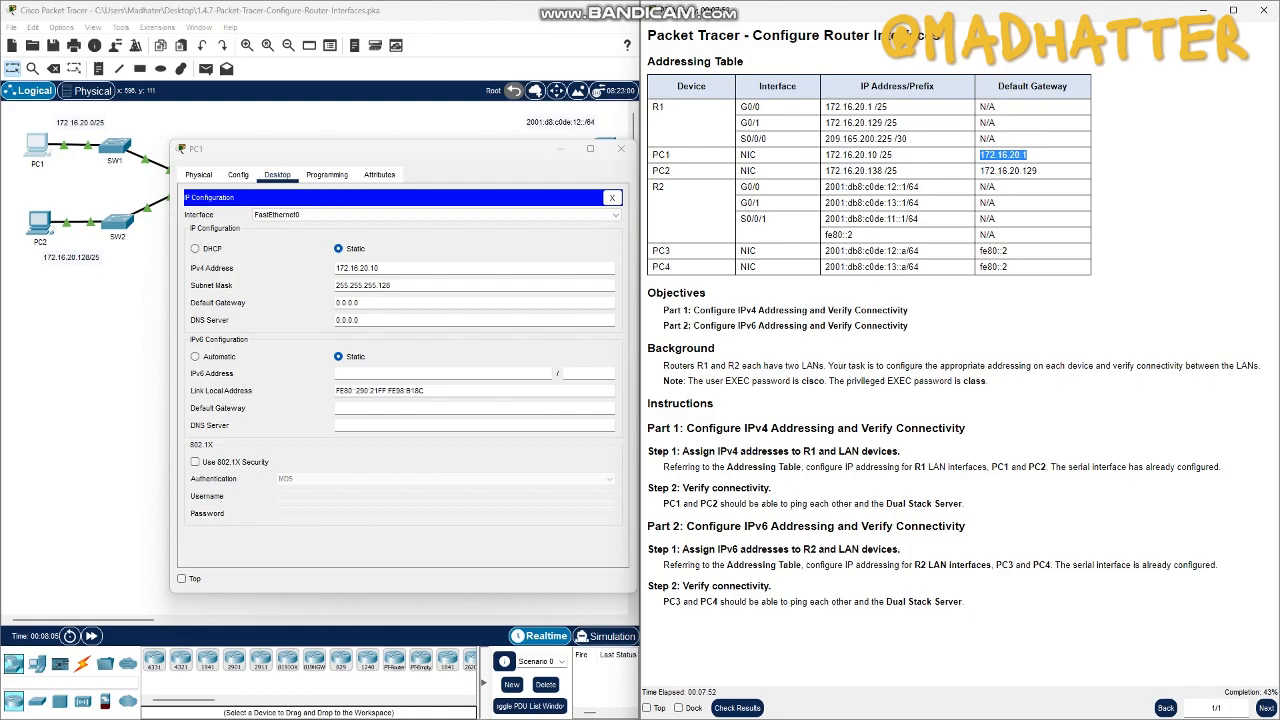
{"action": "left_click_drag", "start_coordinate": [1032, 171], "coordinate": [500, 88]}
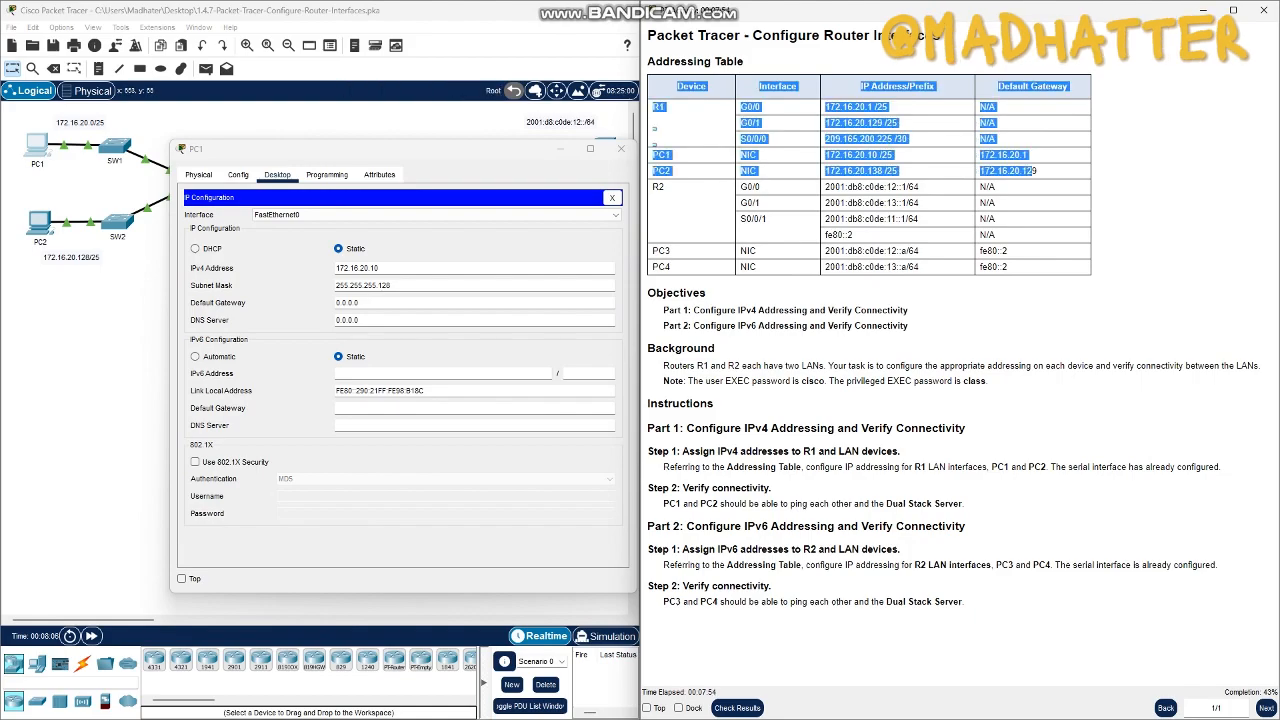
{"action": "left_click", "coordinate": [378, 303]}
{"action": "key", "text": "super+shift+Up"}
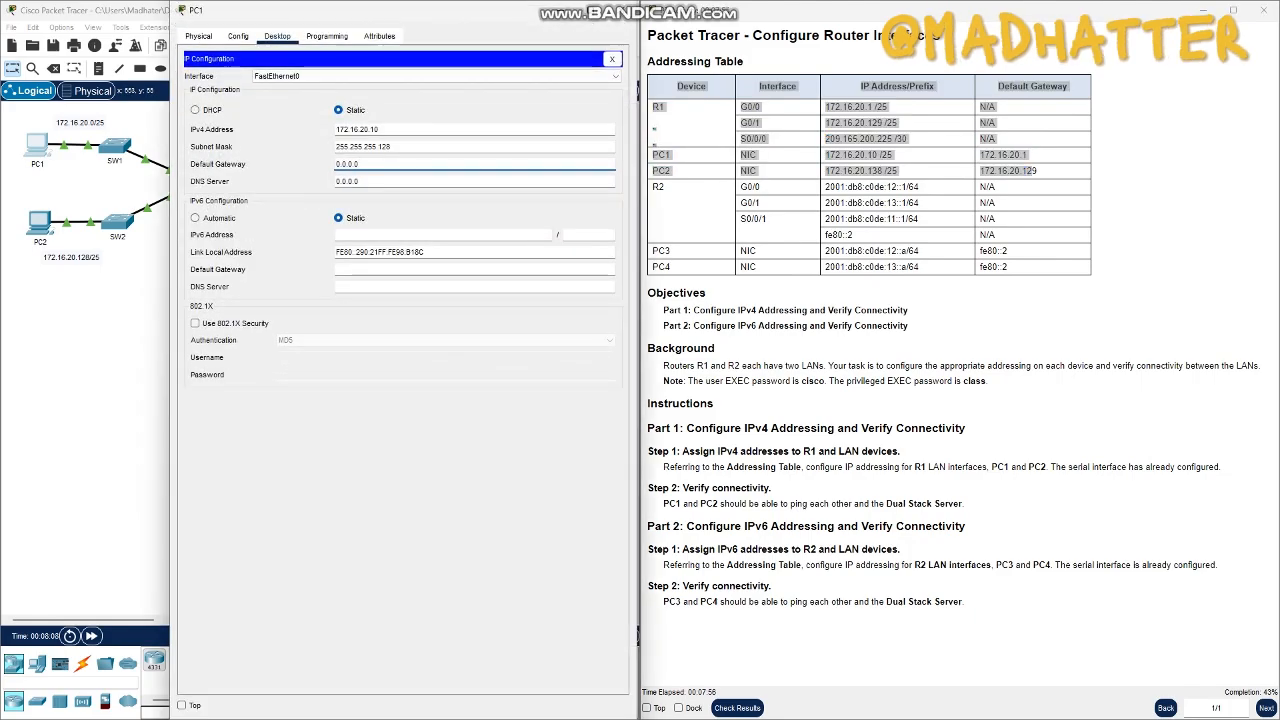
{"action": "key", "text": "super+shift+Down"}
{"action": "left_click_drag", "start_coordinate": [400, 19], "coordinate": [355, 263]}
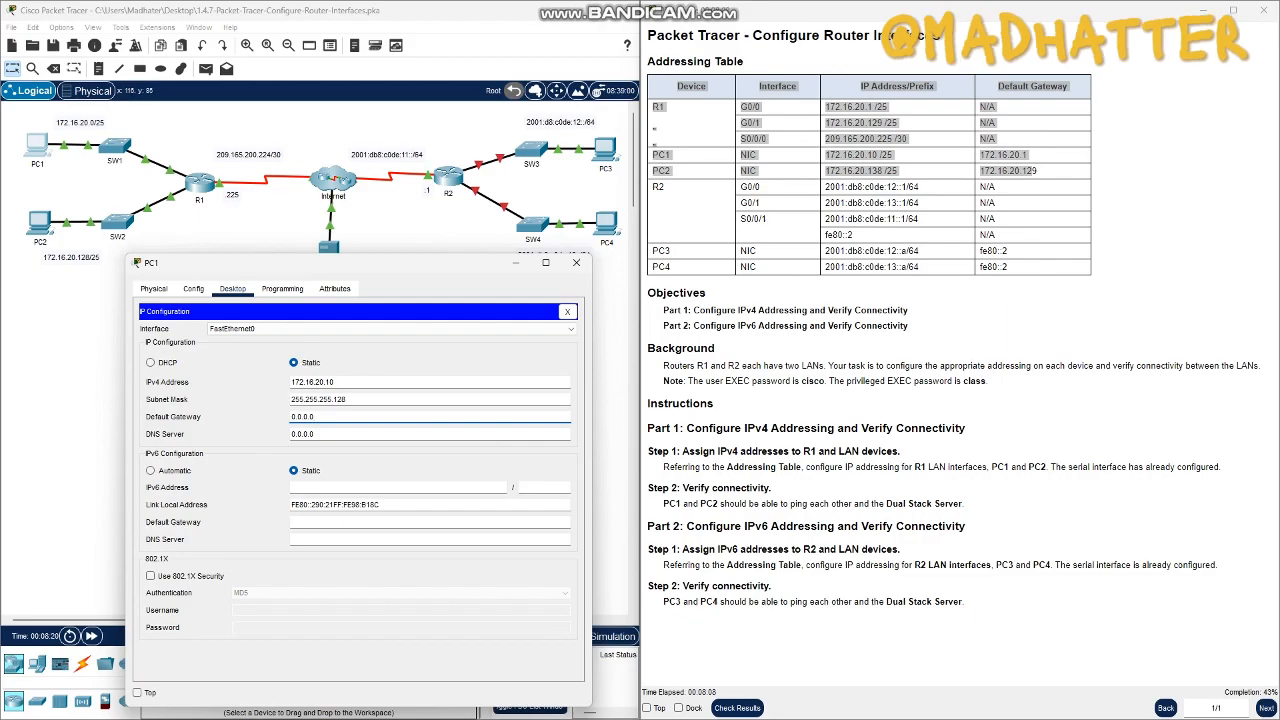
{"action": "left_click_drag", "start_coordinate": [340, 262], "coordinate": [462, 206]}
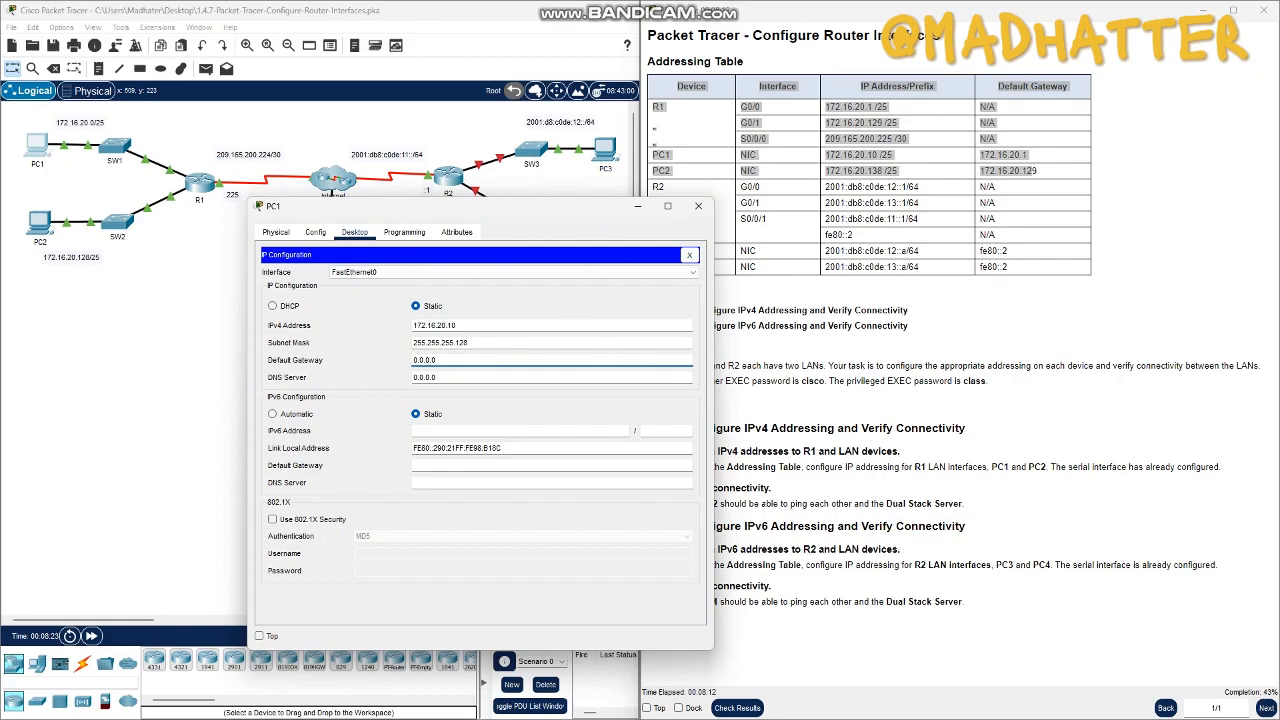
- Set PC1's IPv4 default gateway to 172.16.20.1 from the addressing table and close the PC1 window
{"action": "double_click", "coordinate": [1004, 155]}
{"action": "left_click", "coordinate": [1004, 155]}
{"action": "double_click", "coordinate": [1004, 155]}
{"action": "key", "text": "ctrl+c"}
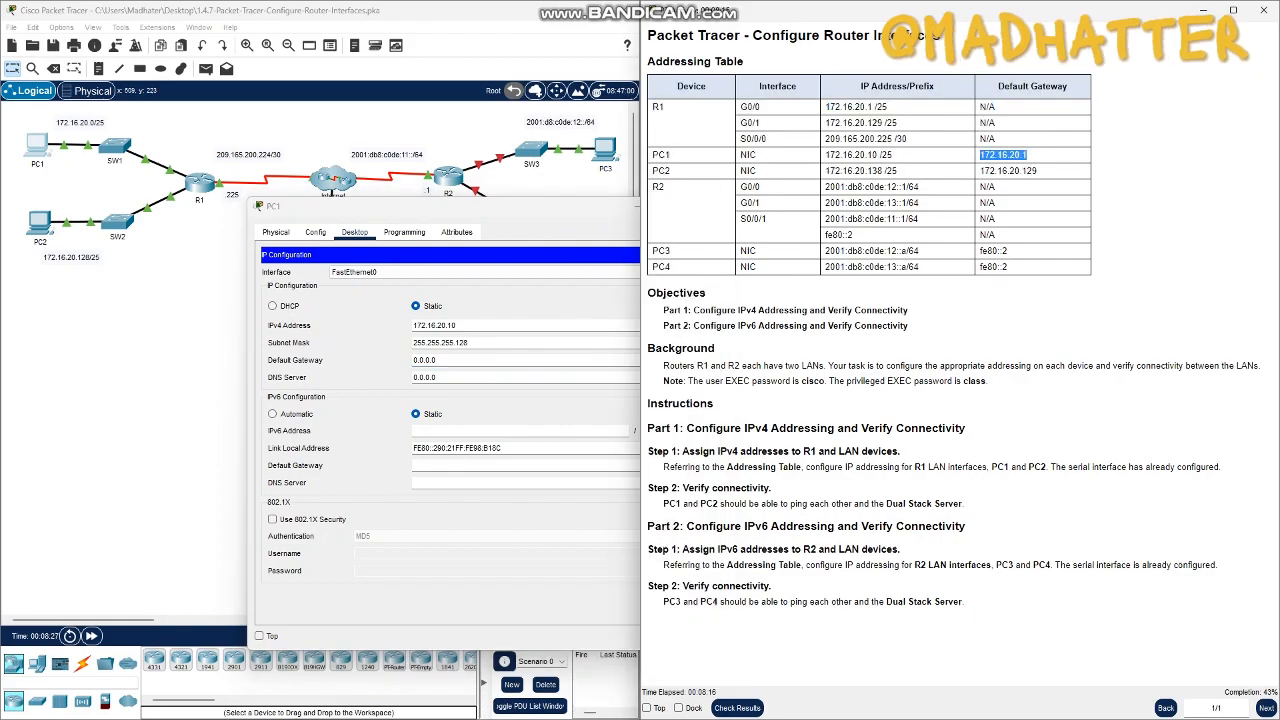
{"action": "left_click_drag", "start_coordinate": [438, 360], "coordinate": [412, 360]}
{"action": "key", "text": "ctrl+v"}
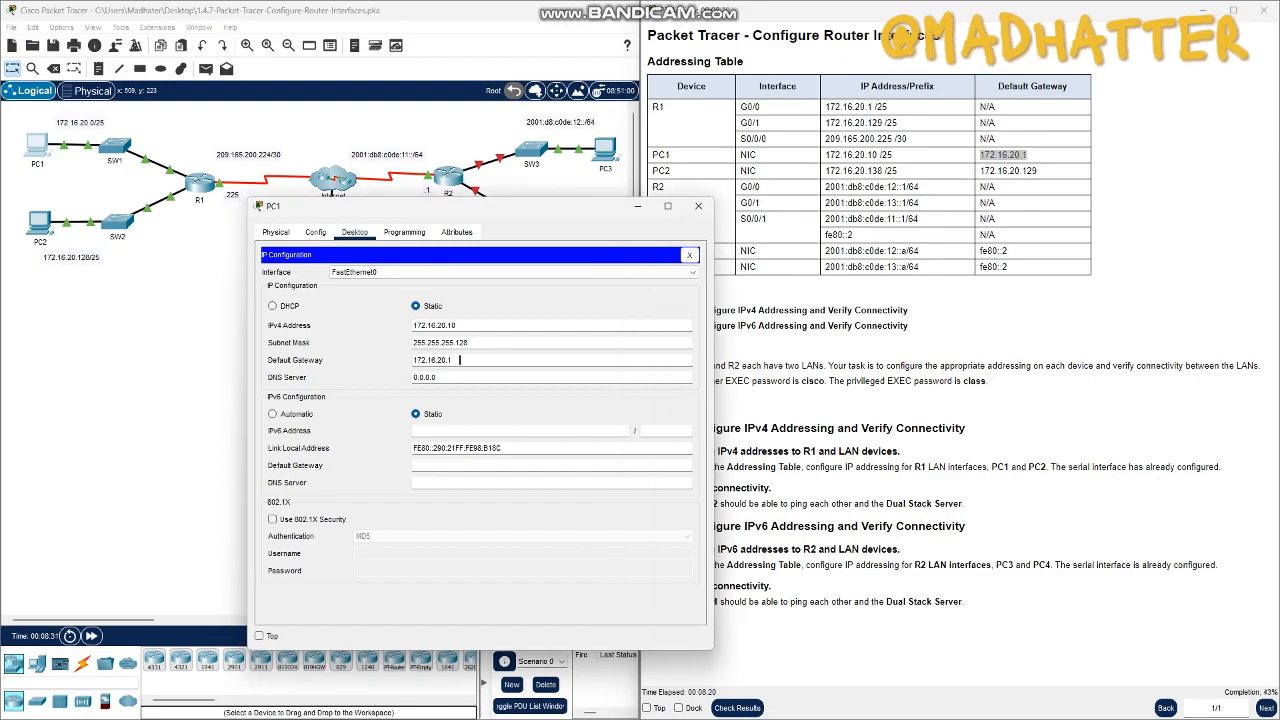
{"action": "key", "text": "BackSpace"}
{"action": "key", "text": "BackSpace"}
{"action": "key", "text": "BackSpace"}
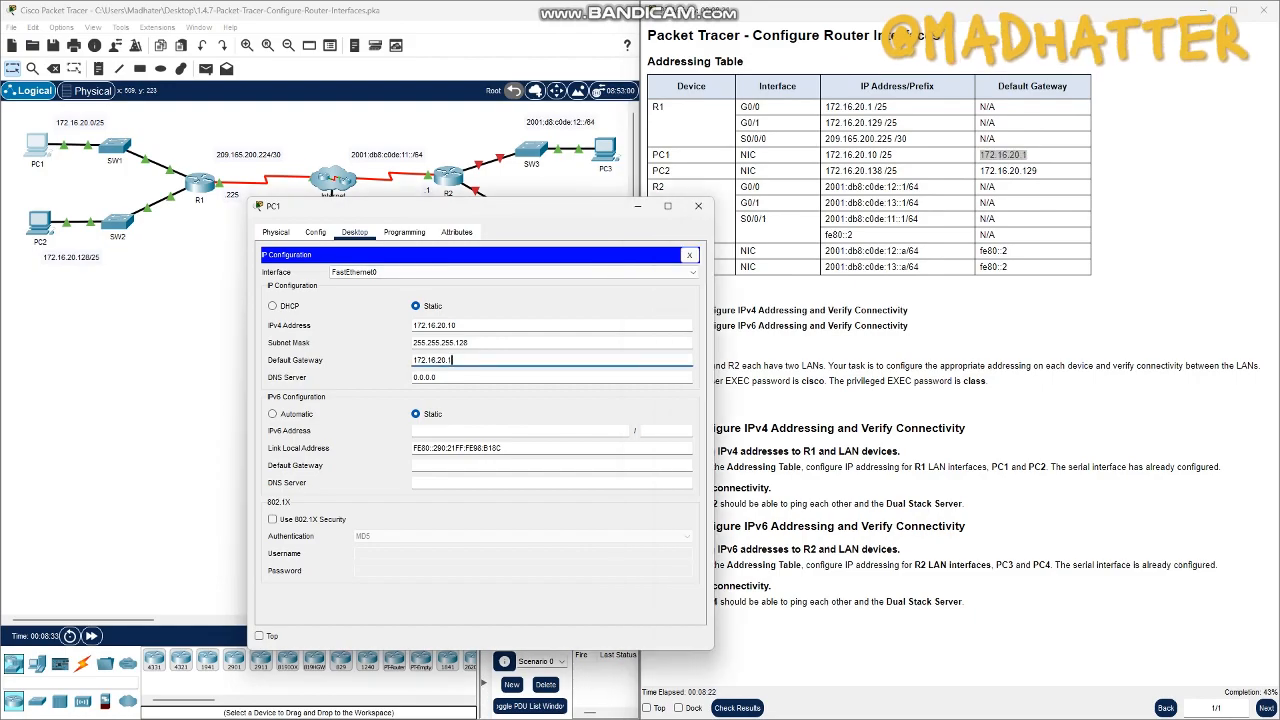
{"action": "key", "text": "BackSpace"}
{"action": "key", "text": "BackSpace"}
{"action": "key", "text": "BackSpace"}
{"action": "key", "text": "BackSpace"}
{"action": "key", "text": "BackSpace"}
{"action": "key", "text": "BackSpace"}
{"action": "key", "text": "BackSpace"}
{"action": "key", "text": "BackSpace"}
{"action": "key", "text": "BackSpace"}
{"action": "key", "text": "BackSpace"}
{"action": "key", "text": "ctrl+v"}
{"action": "key", "text": "BackSpace"}
{"action": "key", "text": "Return"}
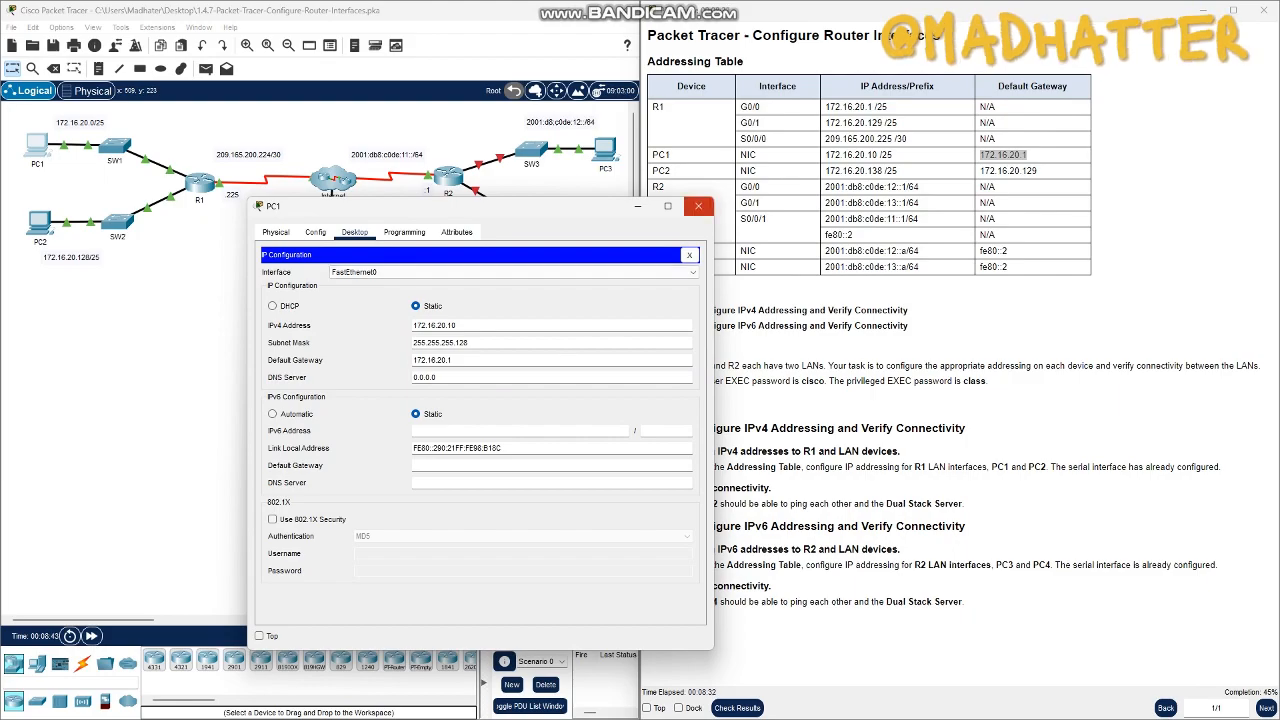
{"action": "left_click", "coordinate": [698, 205]}
- Open PC2's IP Configuration at the IPv4 address, with the window clear of the address columns in the addressing table
{"action": "left_click", "coordinate": [40, 222]}
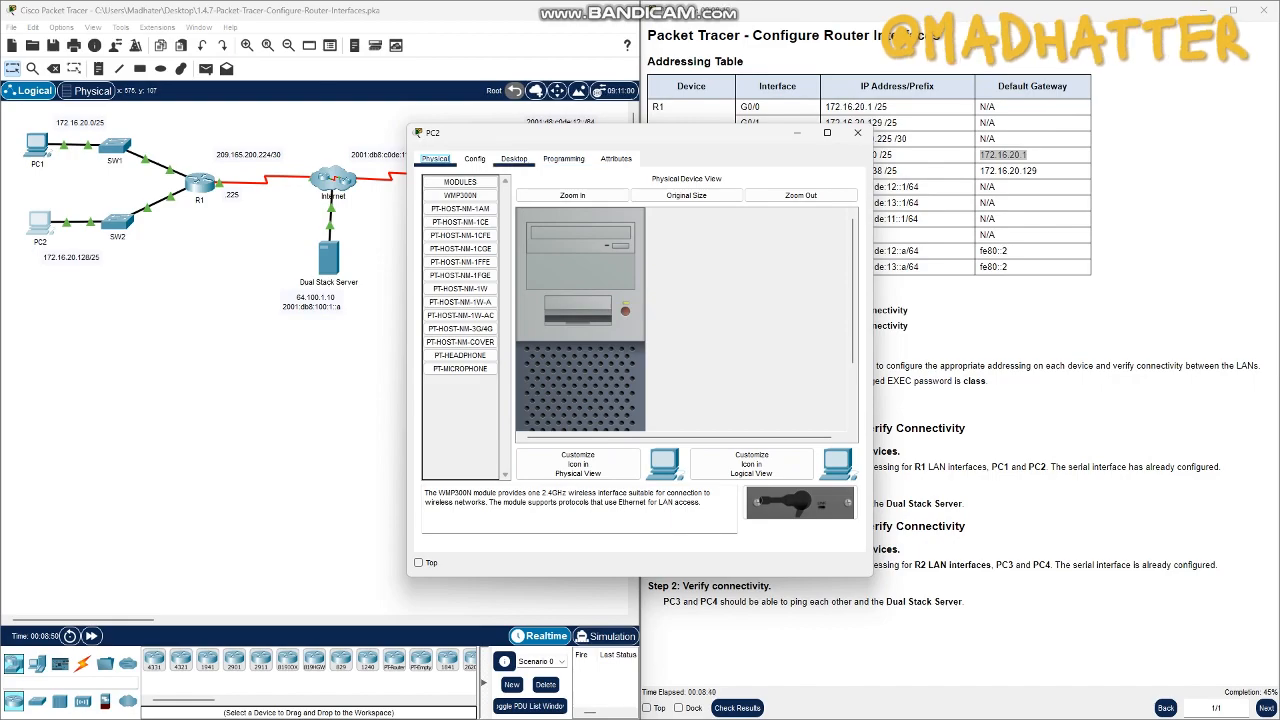
{"action": "left_click", "coordinate": [514, 158]}
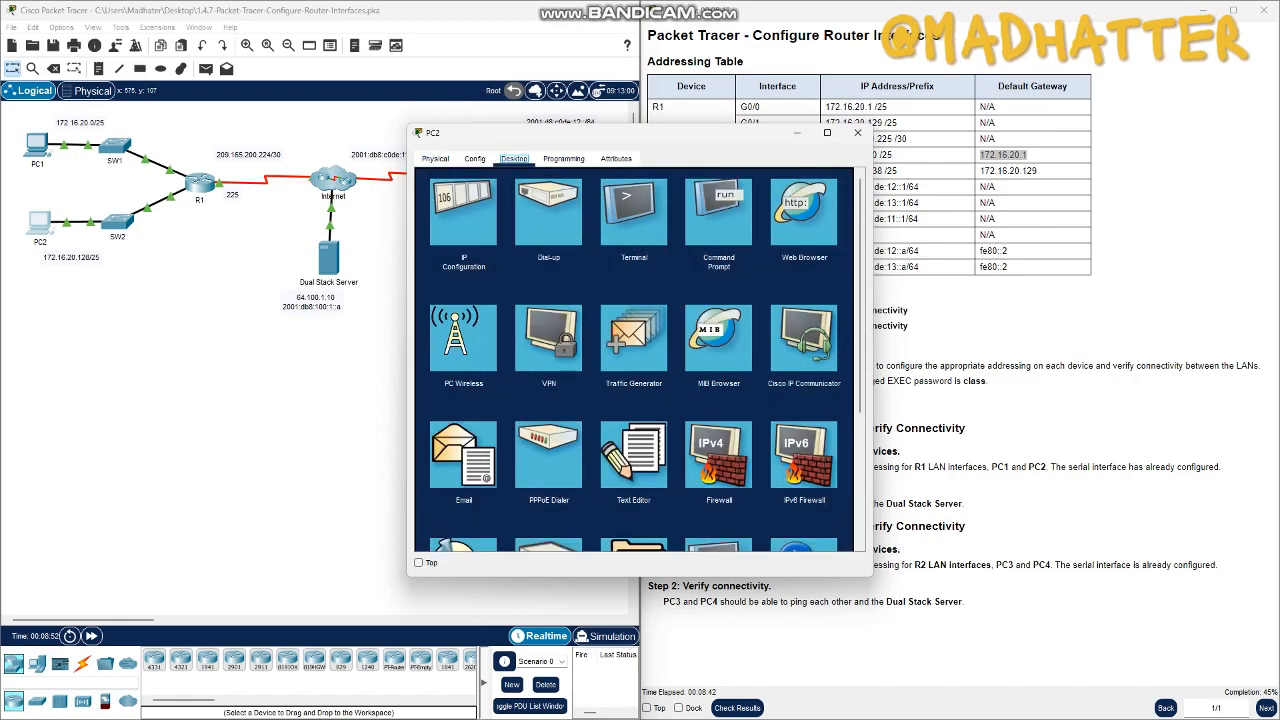
{"action": "left_click", "coordinate": [463, 213]}
{"action": "left_click_drag", "start_coordinate": [560, 133], "coordinate": [360, 107]}
{"action": "left_click", "coordinate": [450, 227]}
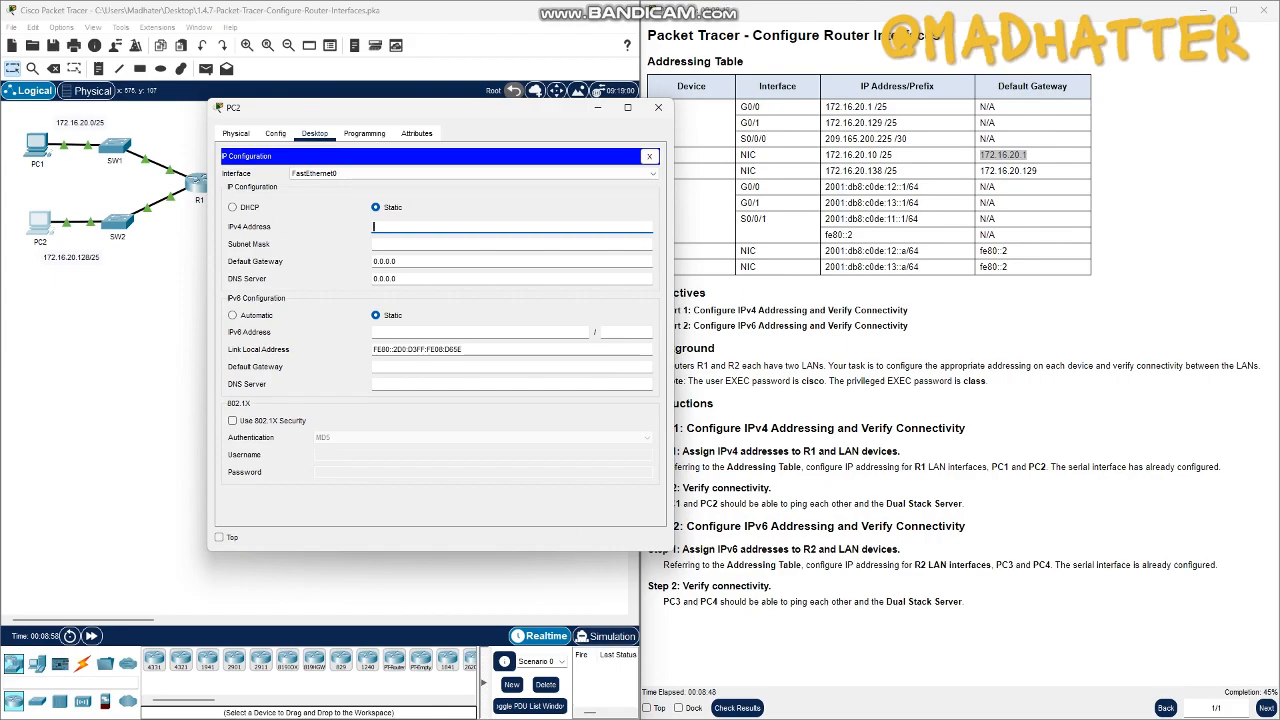
- Copy PC2's address 172.16.20.138 from the addressing table into its IPv4 address setting
{"action": "left_click_drag", "start_coordinate": [826, 171], "coordinate": [882, 171]}
{"action": "key", "text": "ctrl+c"}
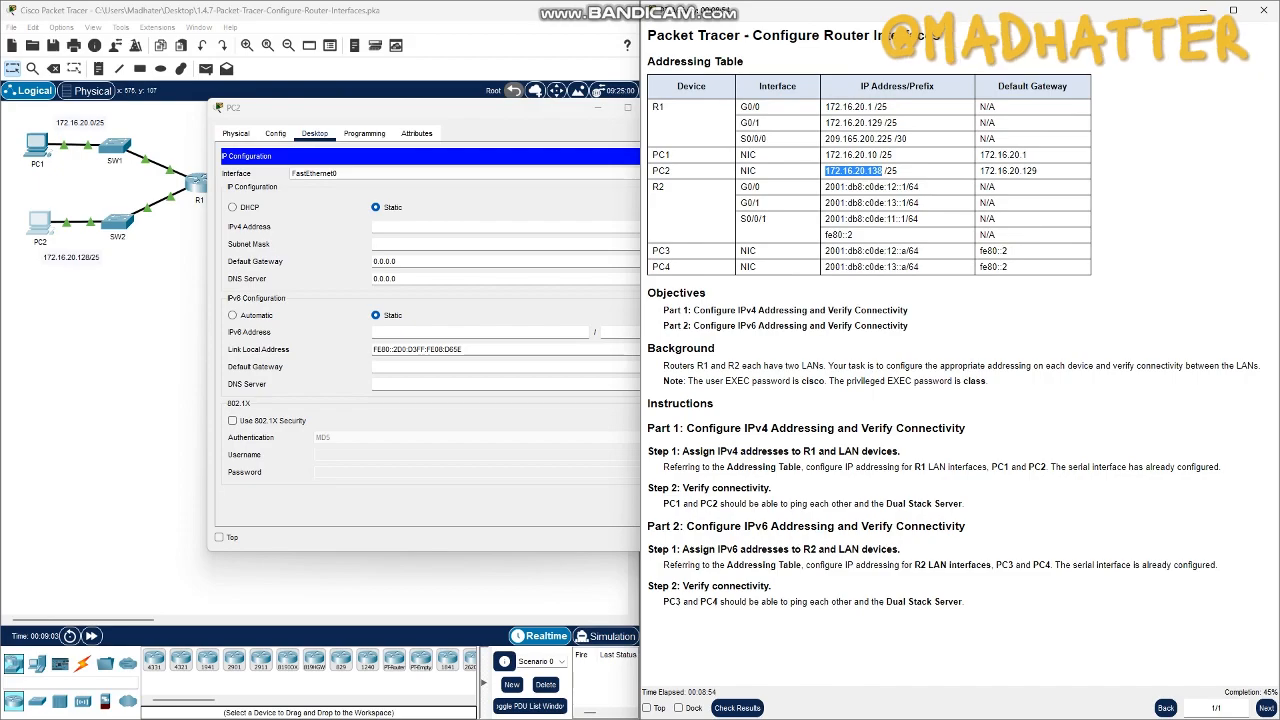
{"action": "left_click", "coordinate": [450, 227]}
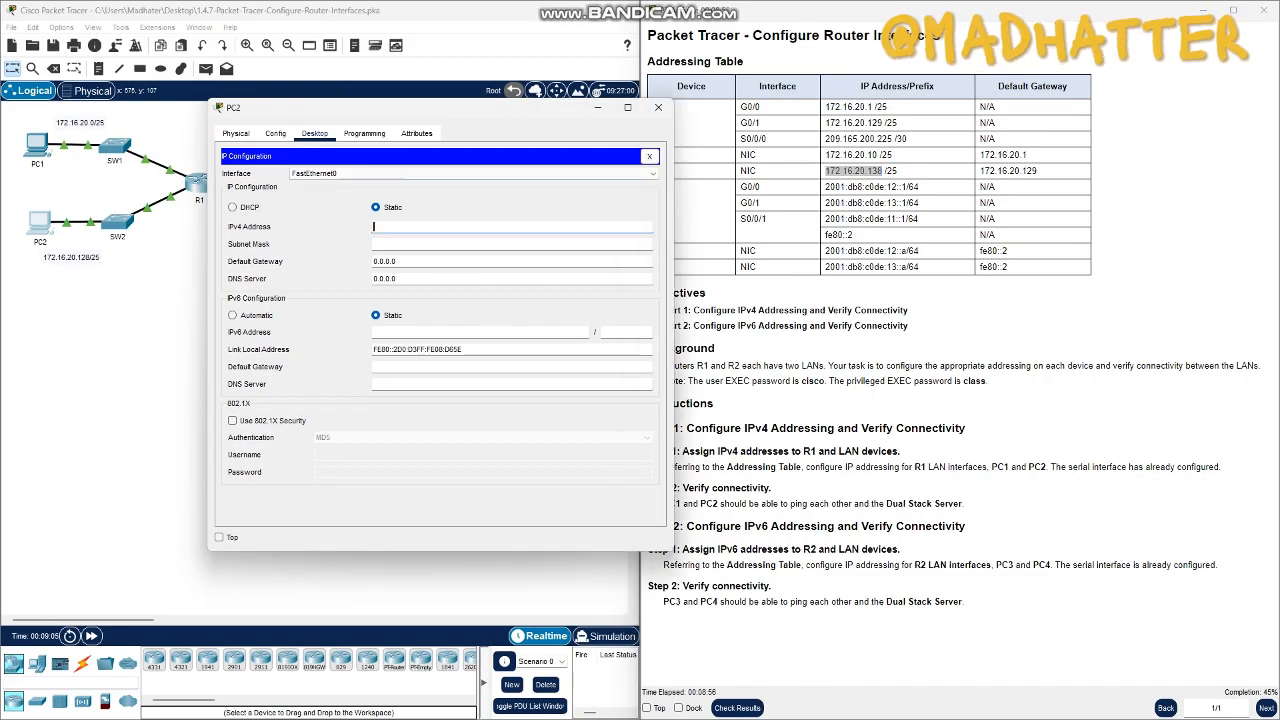
{"action": "left_click_drag", "start_coordinate": [420, 107], "coordinate": [363, 99]}
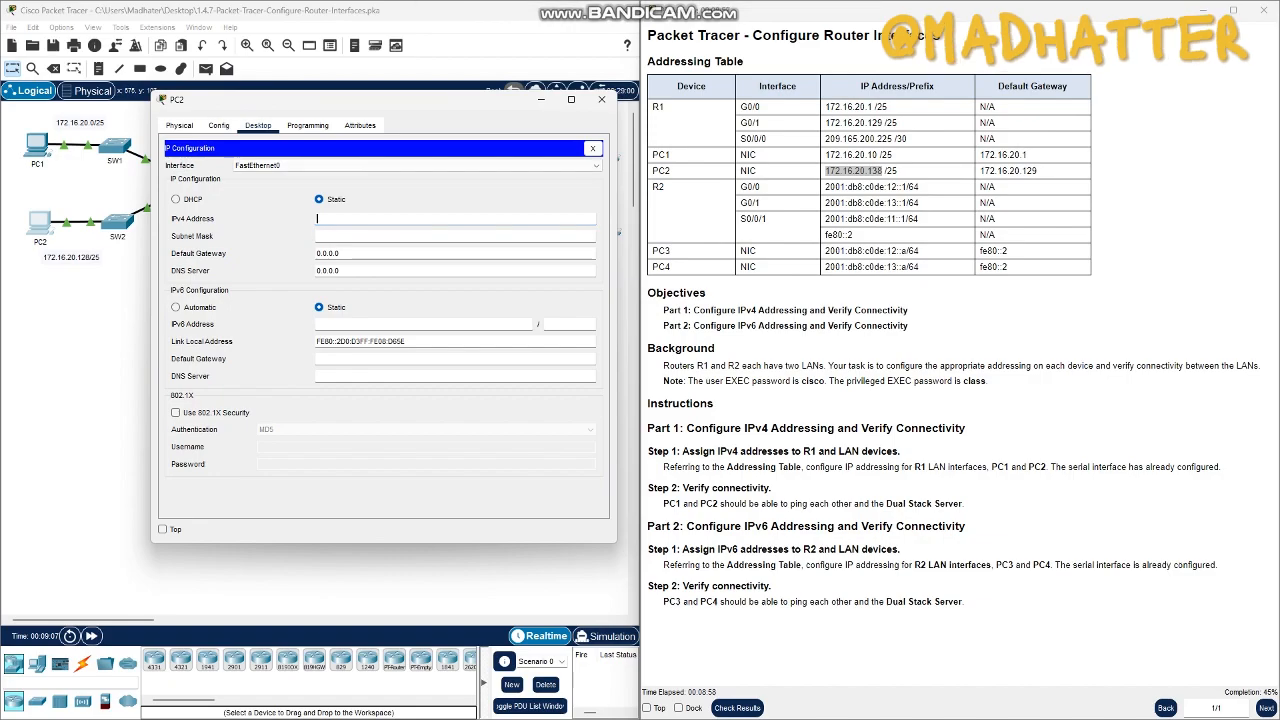
{"action": "key", "text": "ctrl+v"}
- Set PC2's subnet mask to 255.255.255.128
{"action": "key", "text": "Tab"}
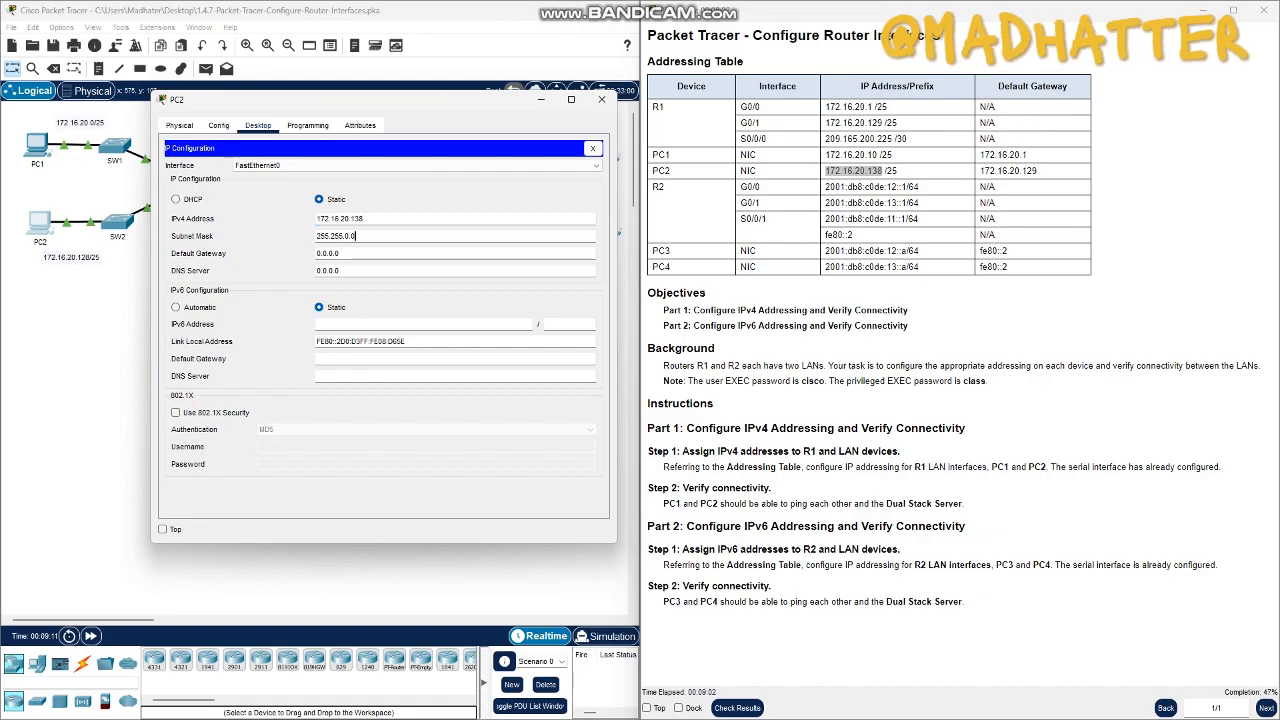
{"action": "type", "text": "255.128"}
{"action": "left_click", "coordinate": [341, 253]}
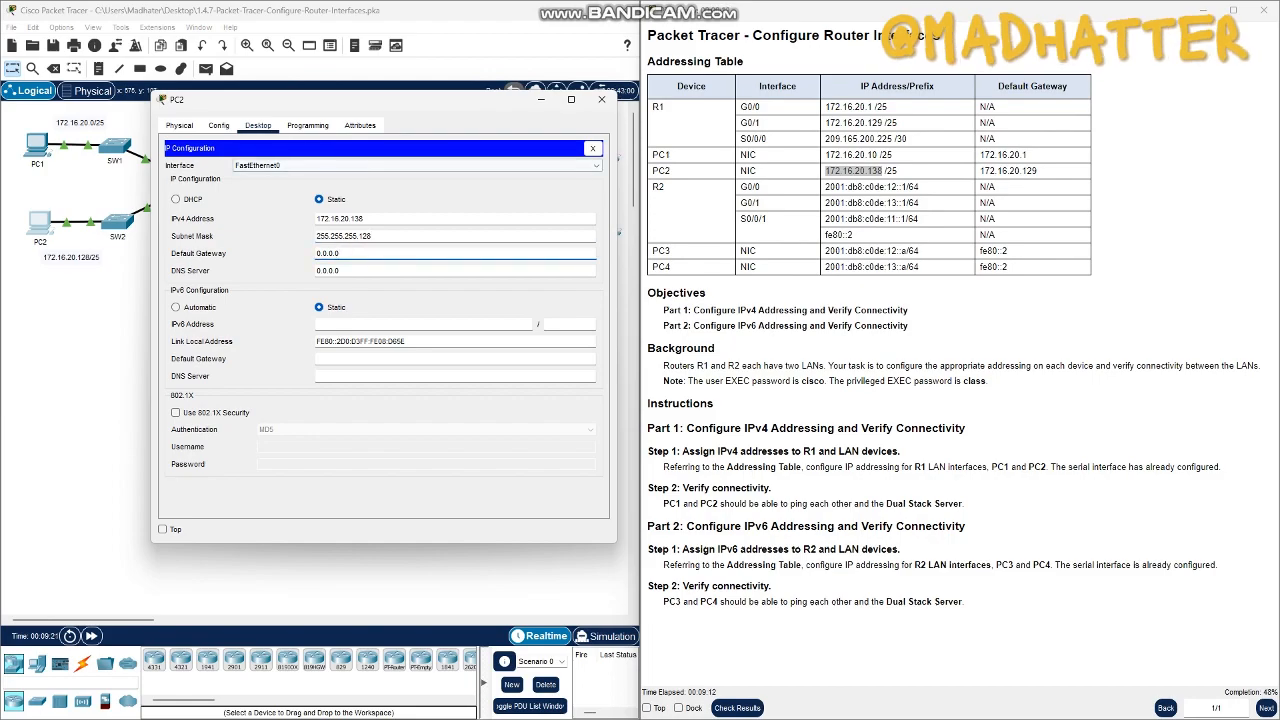
{"action": "left_click_drag", "start_coordinate": [360, 100], "coordinate": [363, 278]}
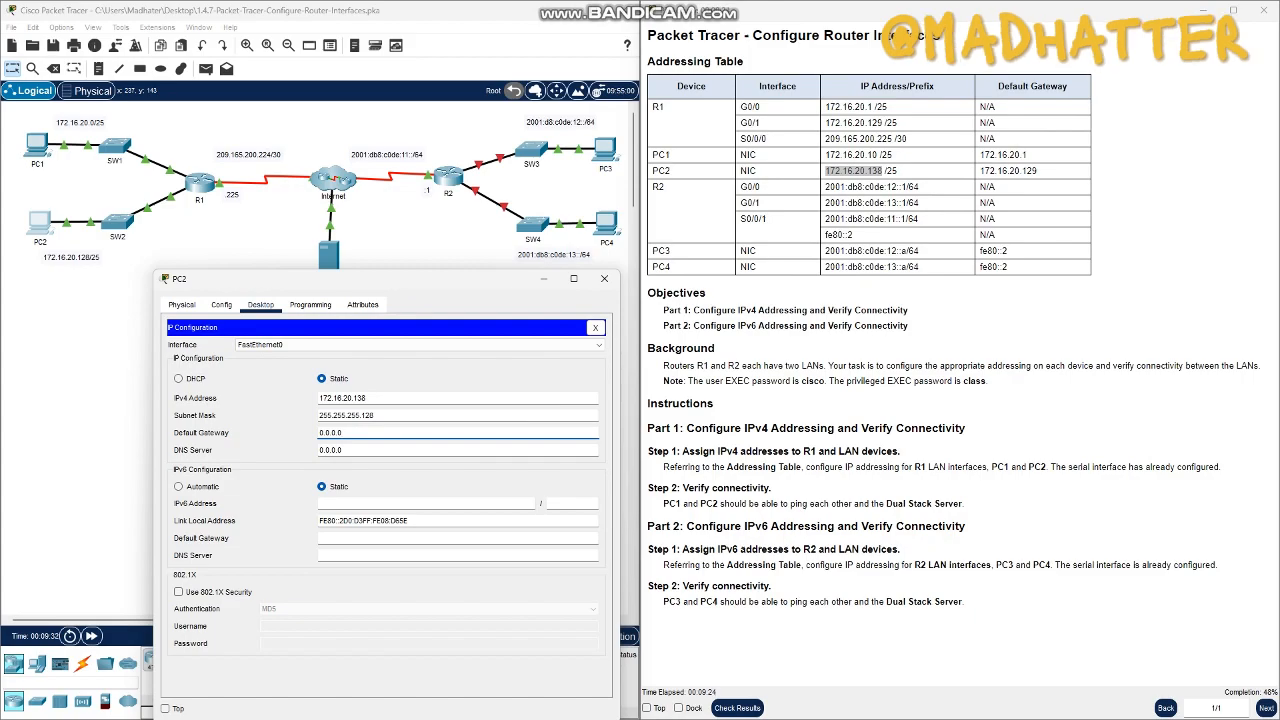
{"action": "key", "text": "ctrl+a"}
{"action": "key", "text": "shift+Tab"}
{"action": "left_click_drag", "start_coordinate": [345, 433], "coordinate": [317, 433]}
{"action": "key", "text": "ctrl+v"}
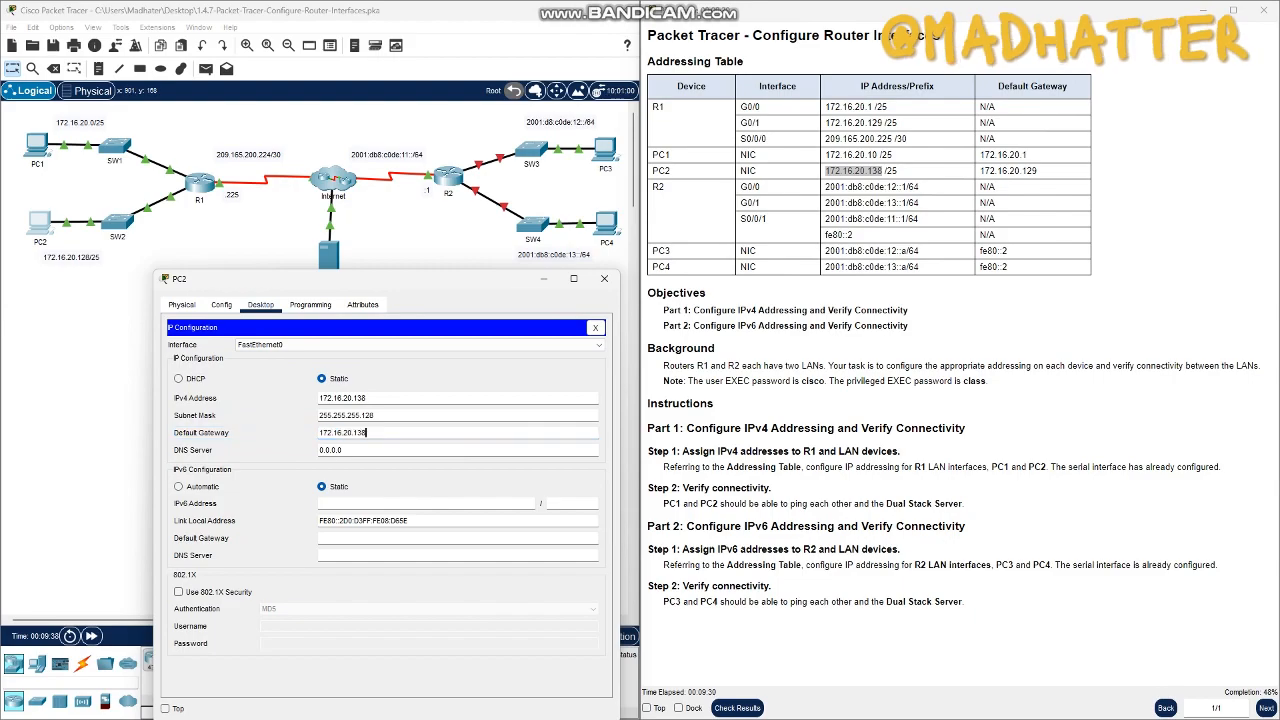
{"action": "key", "text": "BackSpace"}
{"action": "key", "text": "BackSpace"}
{"action": "key", "text": "BackSpace"}
{"action": "key", "text": "BackSpace"}
{"action": "key", "text": "BackSpace"}
{"action": "key", "text": "BackSpace"}
{"action": "key", "text": "BackSpace"}
{"action": "key", "text": "BackSpace"}
{"action": "key", "text": "BackSpace"}
{"action": "key", "text": "BackSpace"}
{"action": "key", "text": "BackSpace"}
{"action": "key", "text": "BackSpace"}
{"action": "key", "text": "BackSpace"}
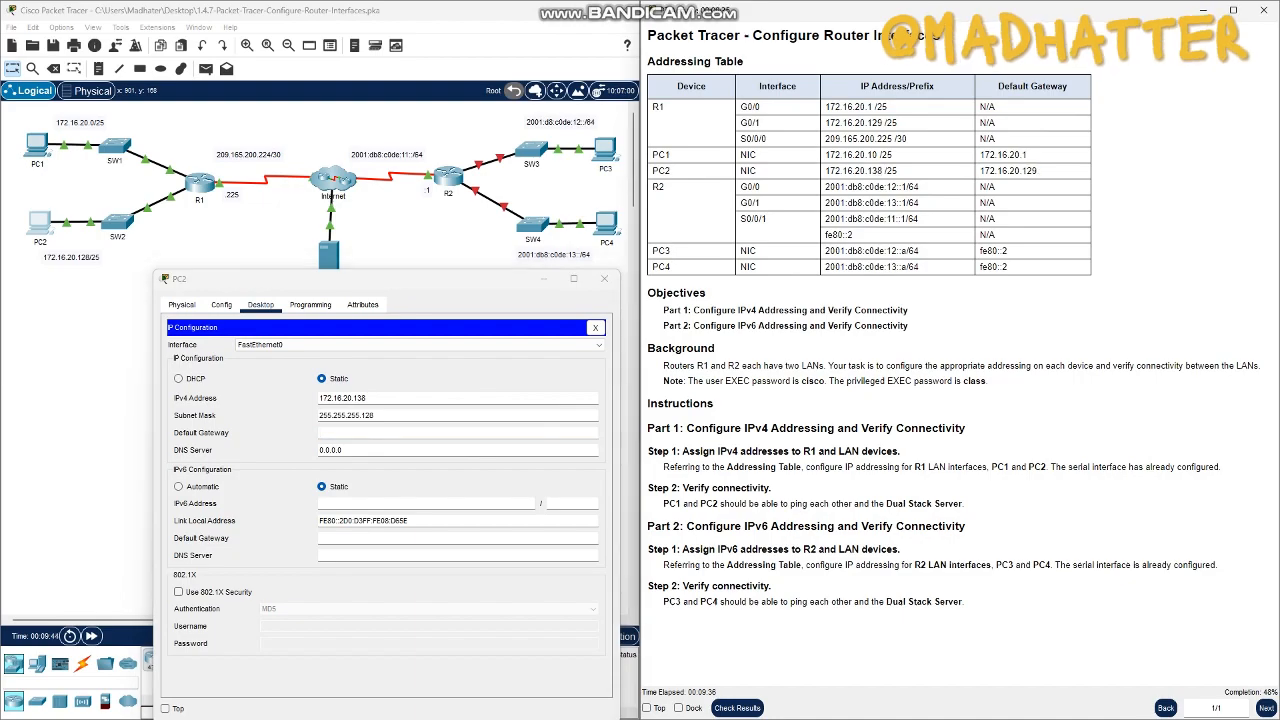
{"action": "left_click", "coordinate": [813, 212]}
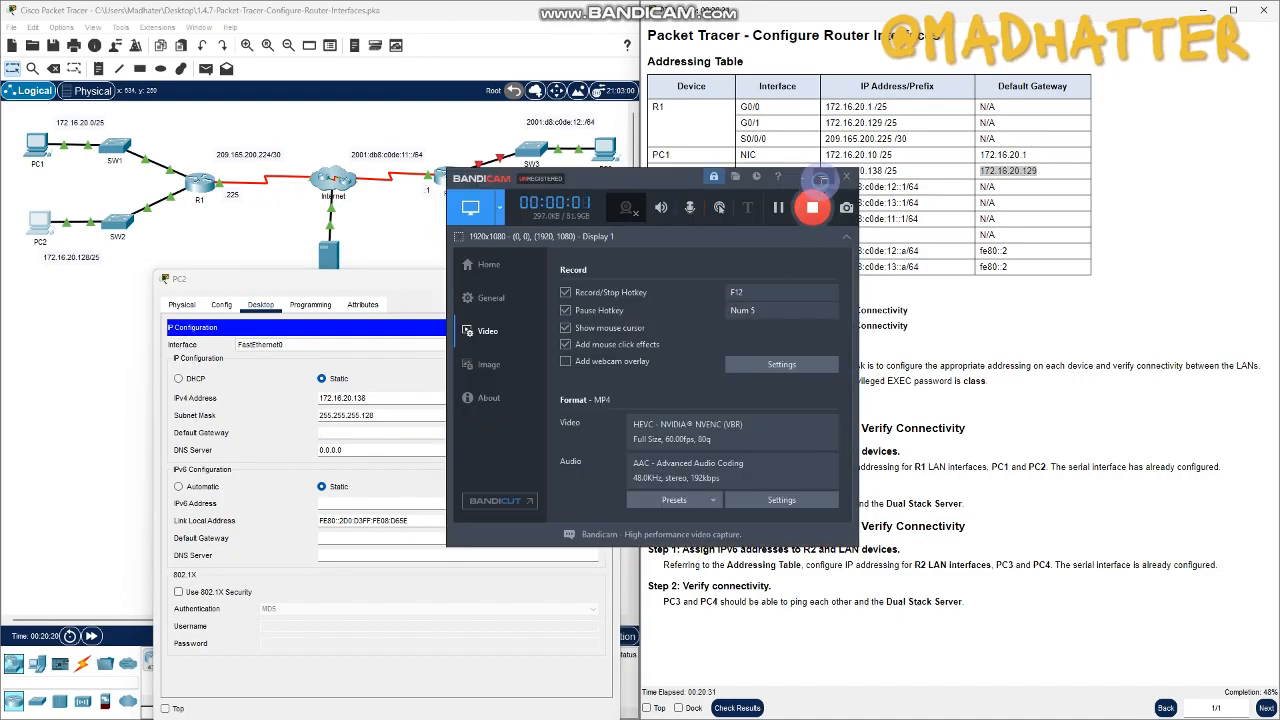
{"action": "left_click", "coordinate": [822, 178]}
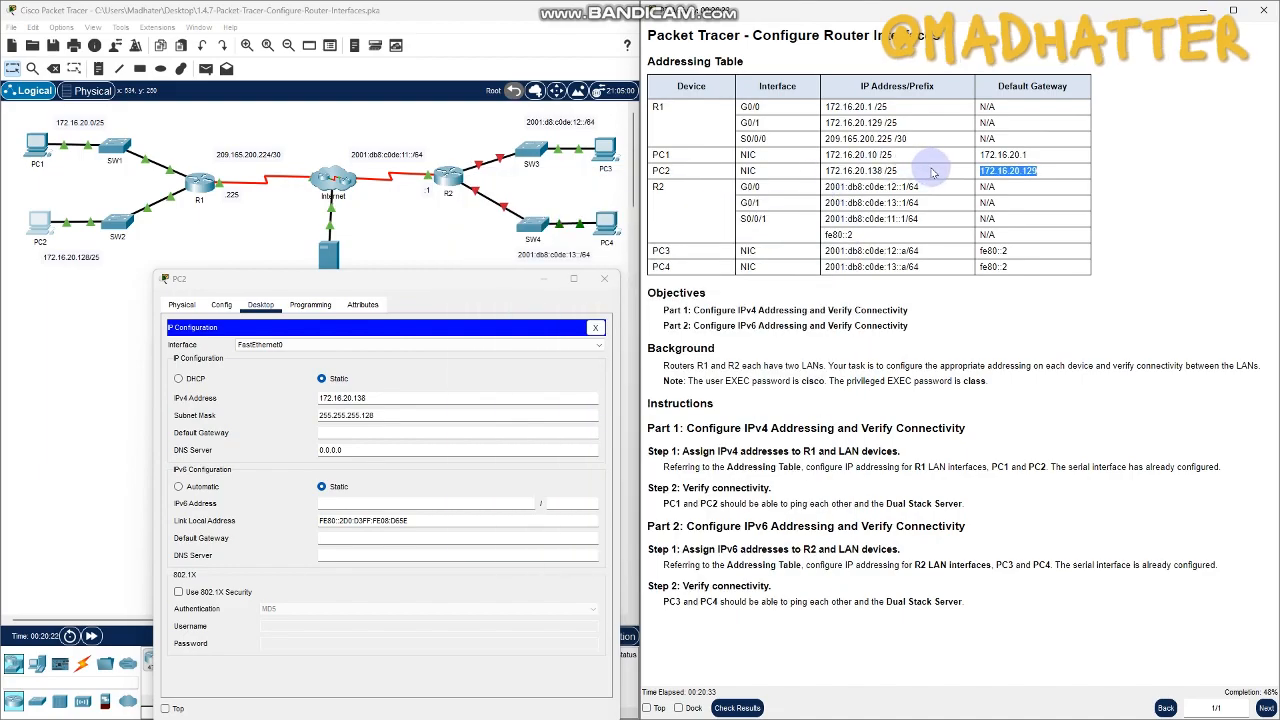
- Set PC2's IPv4 default gateway to 172.16.20.129 from the addressing table and close the PC2 window
{"action": "left_click", "coordinate": [338, 435]}
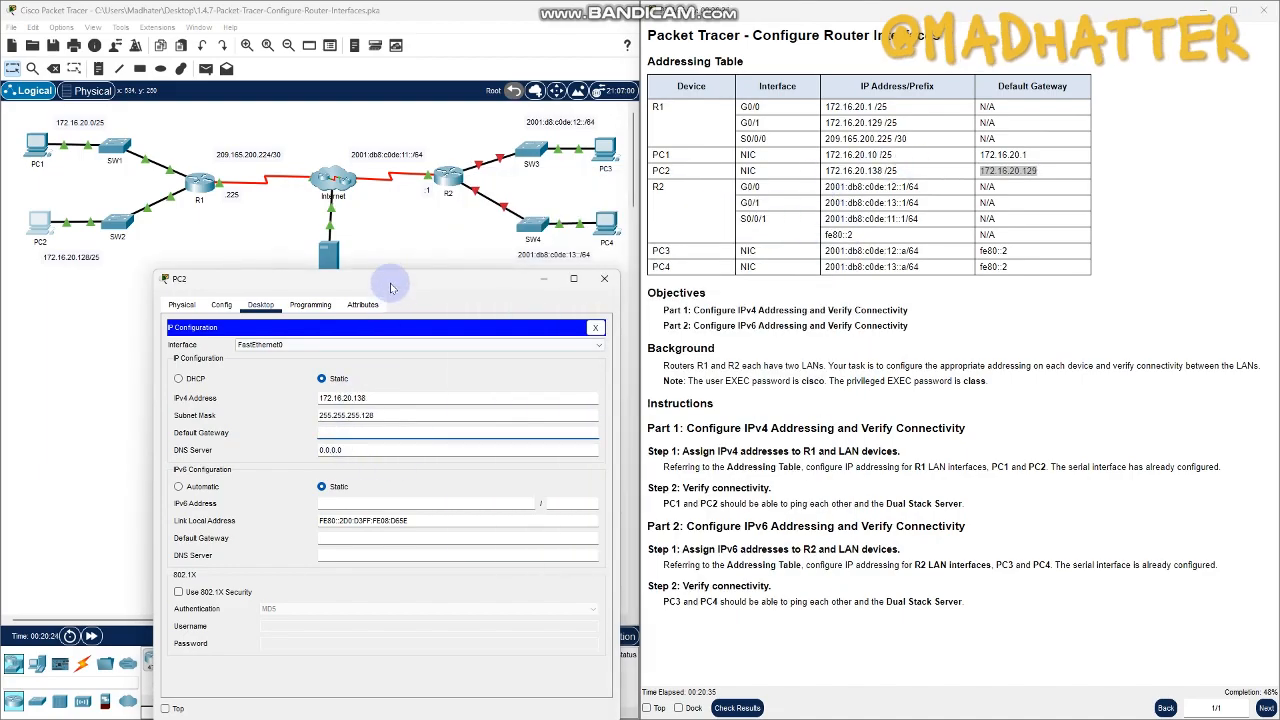
{"action": "left_click_drag", "start_coordinate": [389, 280], "coordinate": [422, 174]}
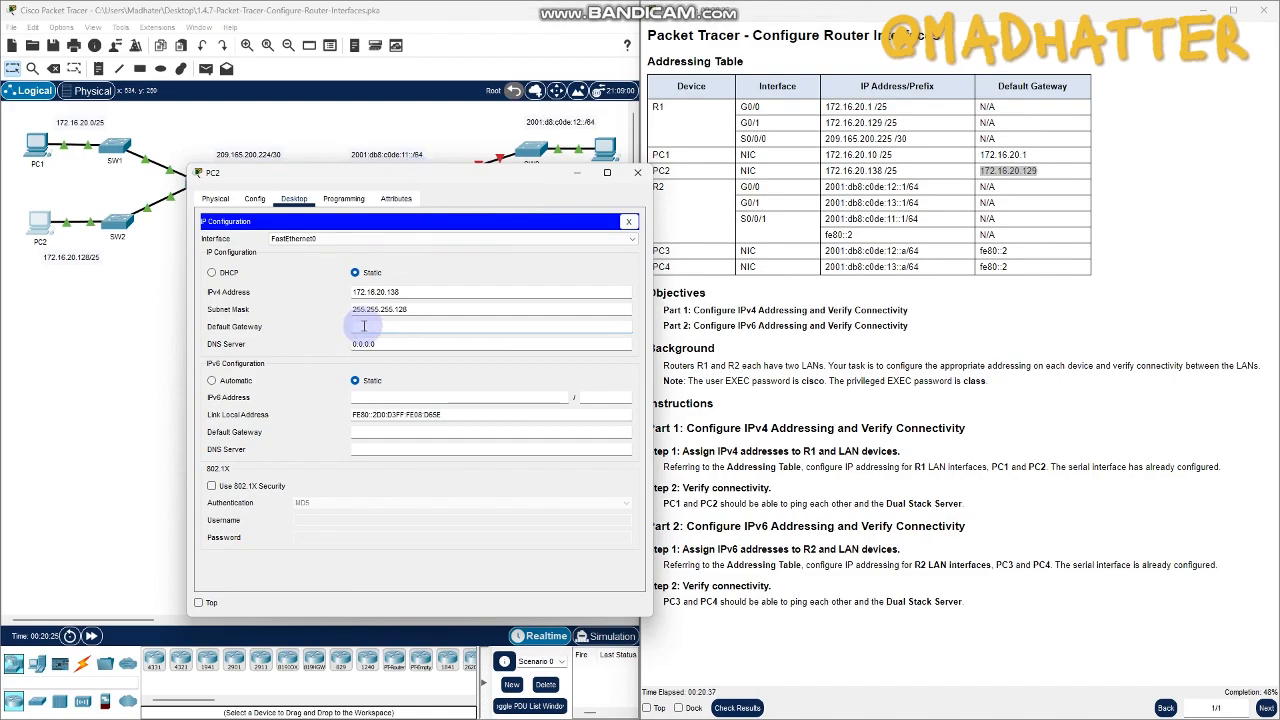
{"action": "type", "text": "172.16.20.129"}
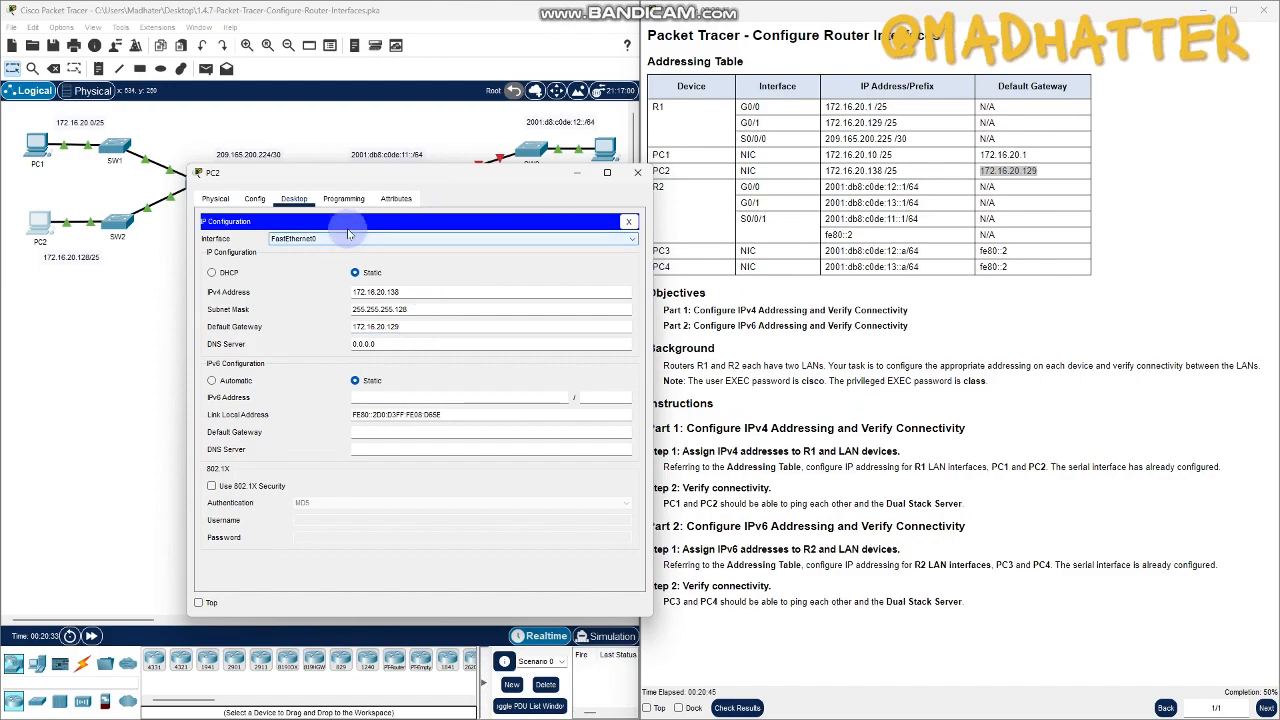
{"action": "left_click", "coordinate": [640, 176]}
{"action": "left_click", "coordinate": [202, 320]}
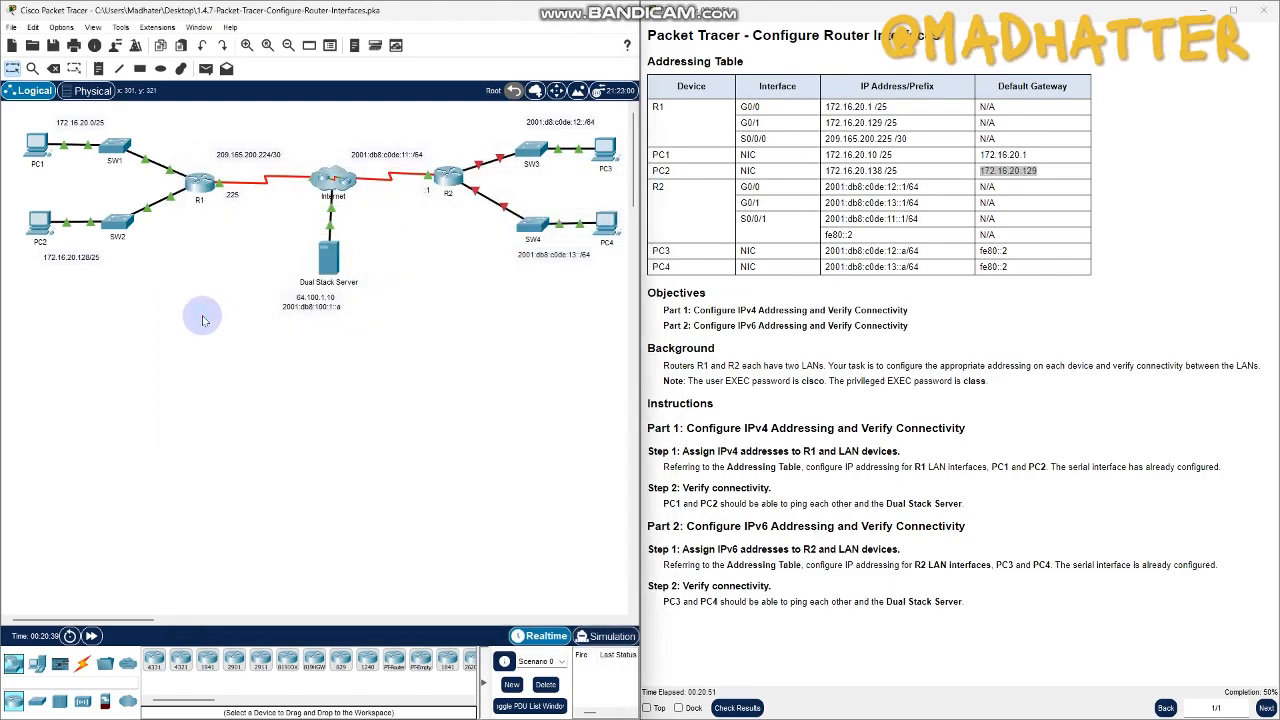
- Open PC1's Command Prompt and ping PC2 at 172.16.20.138
{"action": "left_click", "coordinate": [40, 148]}
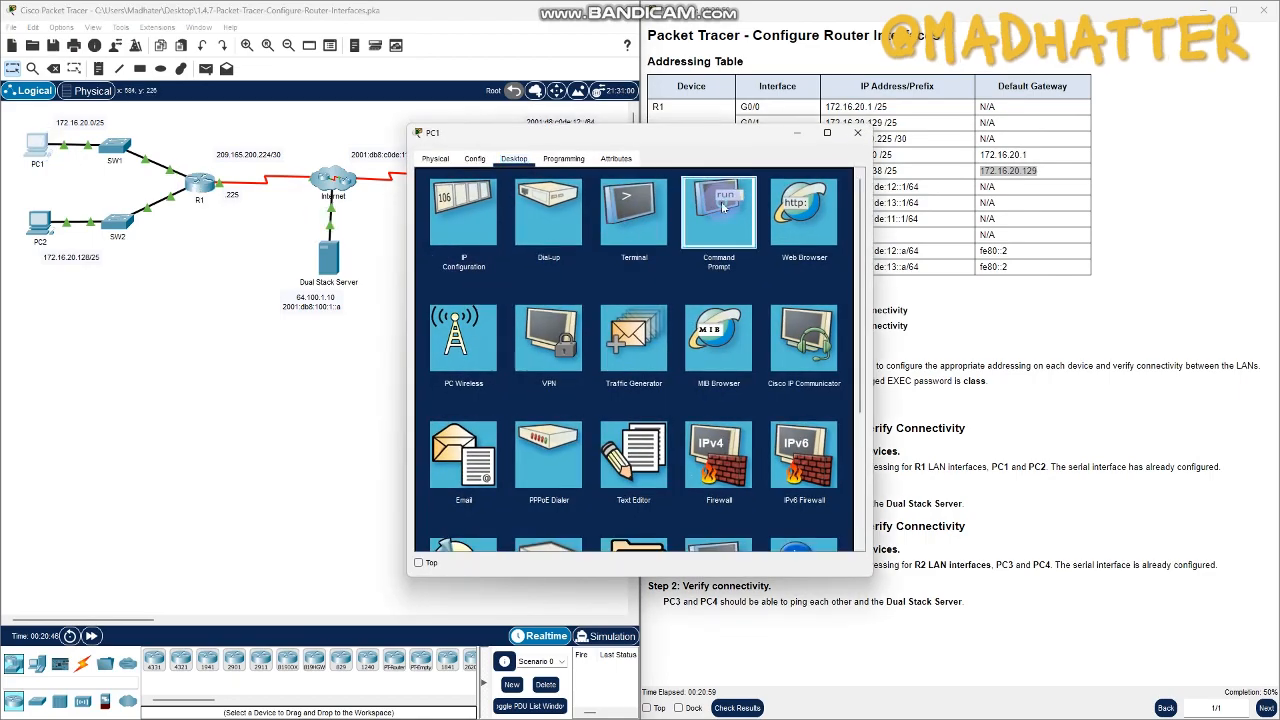
{"action": "left_click", "coordinate": [719, 202]}
{"action": "type", "text": "pin"}
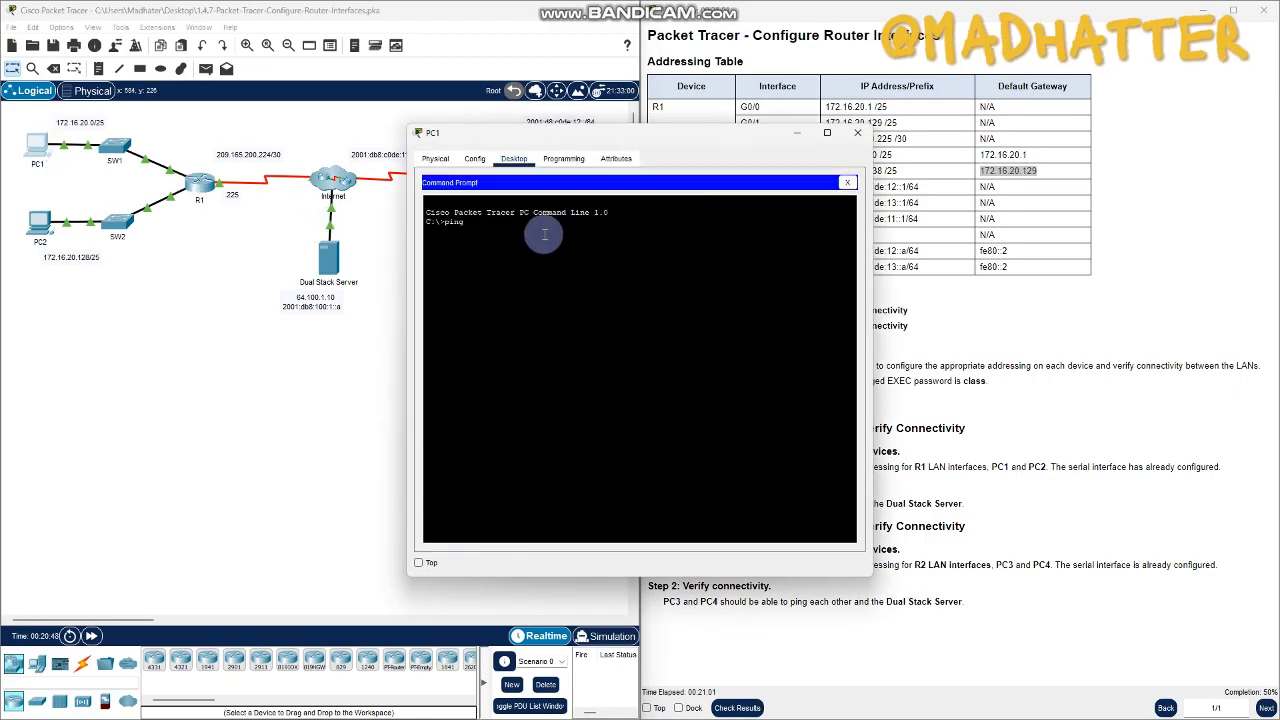
{"action": "type", "text": "g "}
{"action": "type", "text": "1"}
{"action": "type", "text": "72"}
{"action": "type", "text": ".16.20"}
{"action": "type", "text": ".12"}
{"action": "type", "text": "8"}
{"action": "key", "text": "Return"}
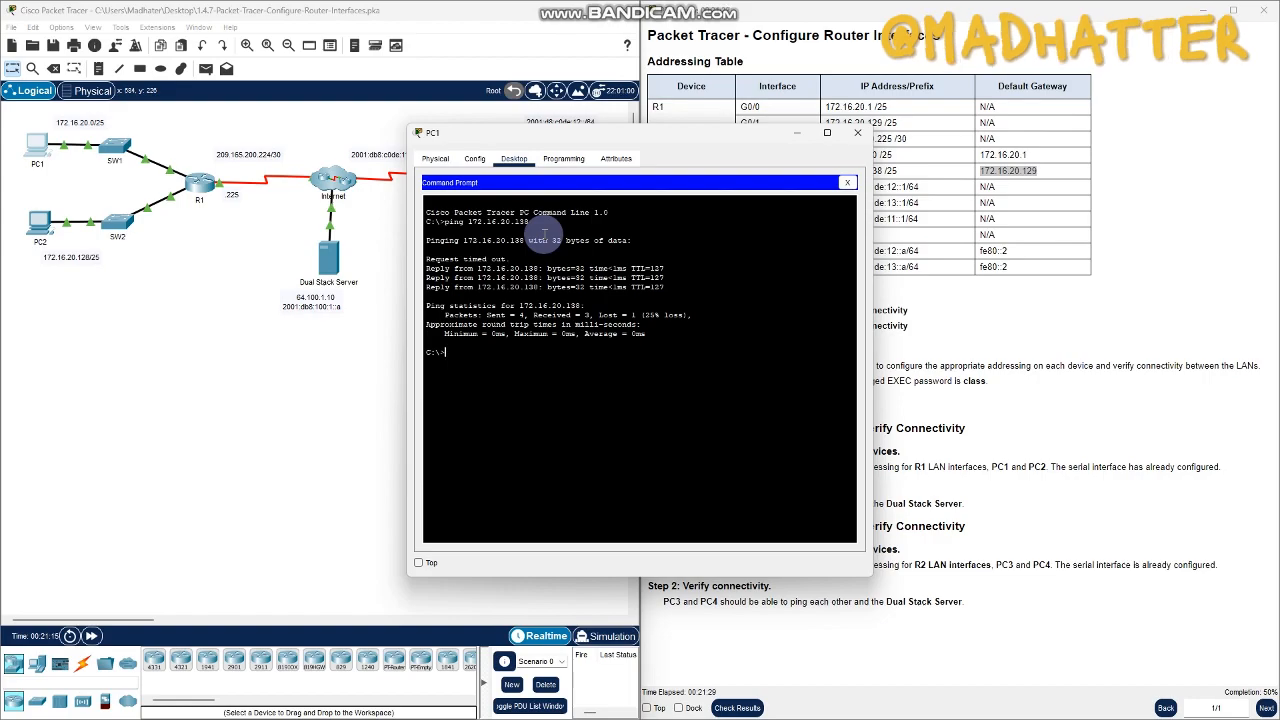
- Ping the Dual Stack Server at 64.100.1.10 from PC1 and close the PC1 window
{"action": "type", "text": "ping 64.100.1.10"}
{"action": "key", "text": "Return"}
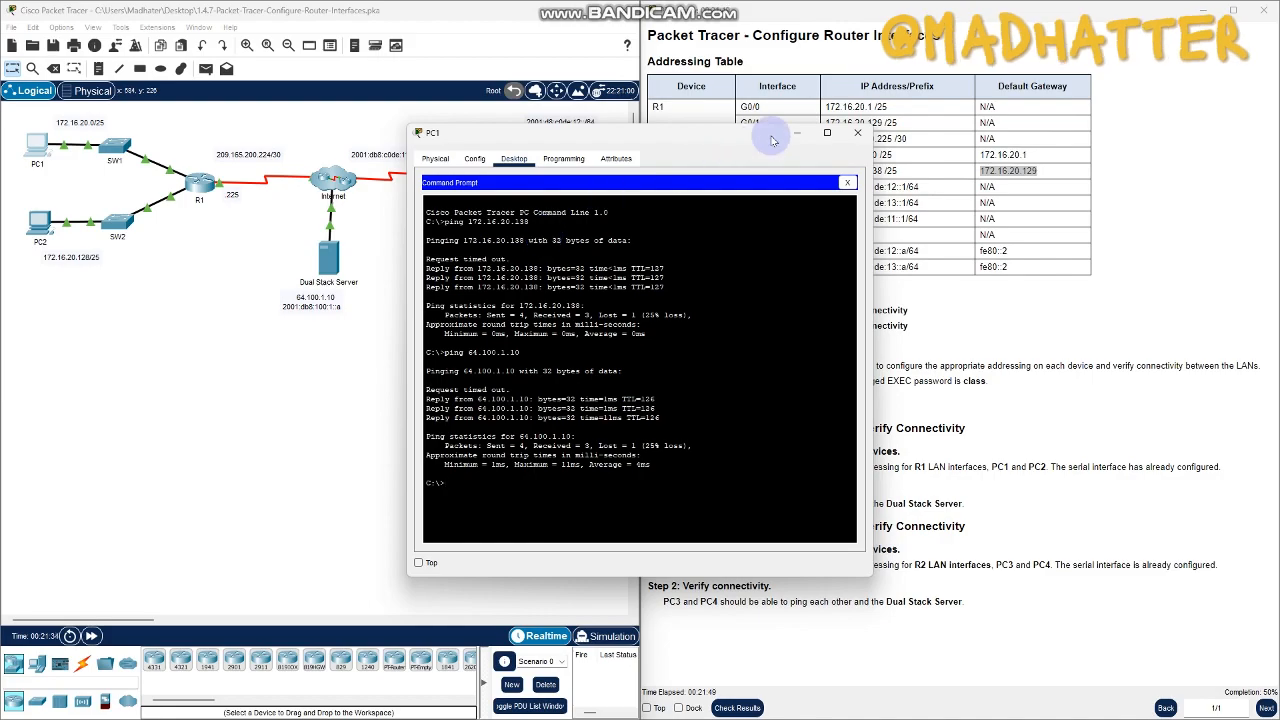
{"action": "left_click", "coordinate": [857, 132]}
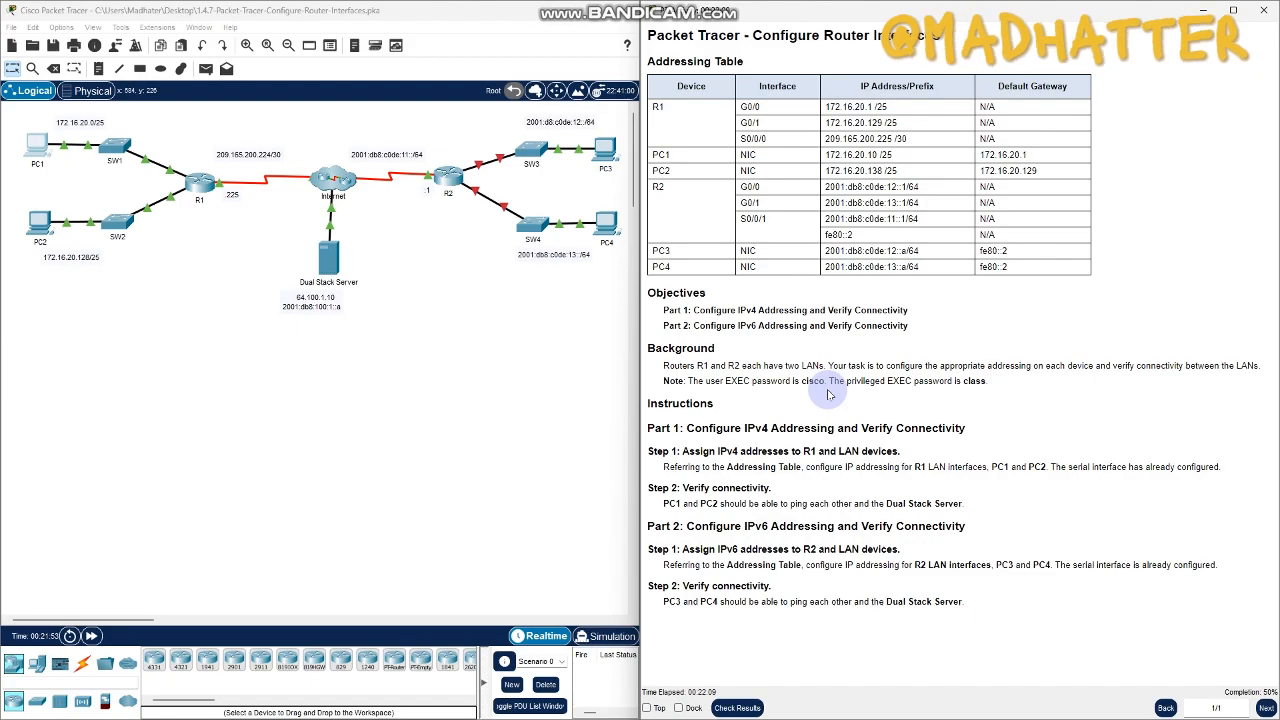
- Open R2's command-line interface, clear of the addressing table, and log in with the user EXEC password
{"action": "left_click", "coordinate": [448, 177]}
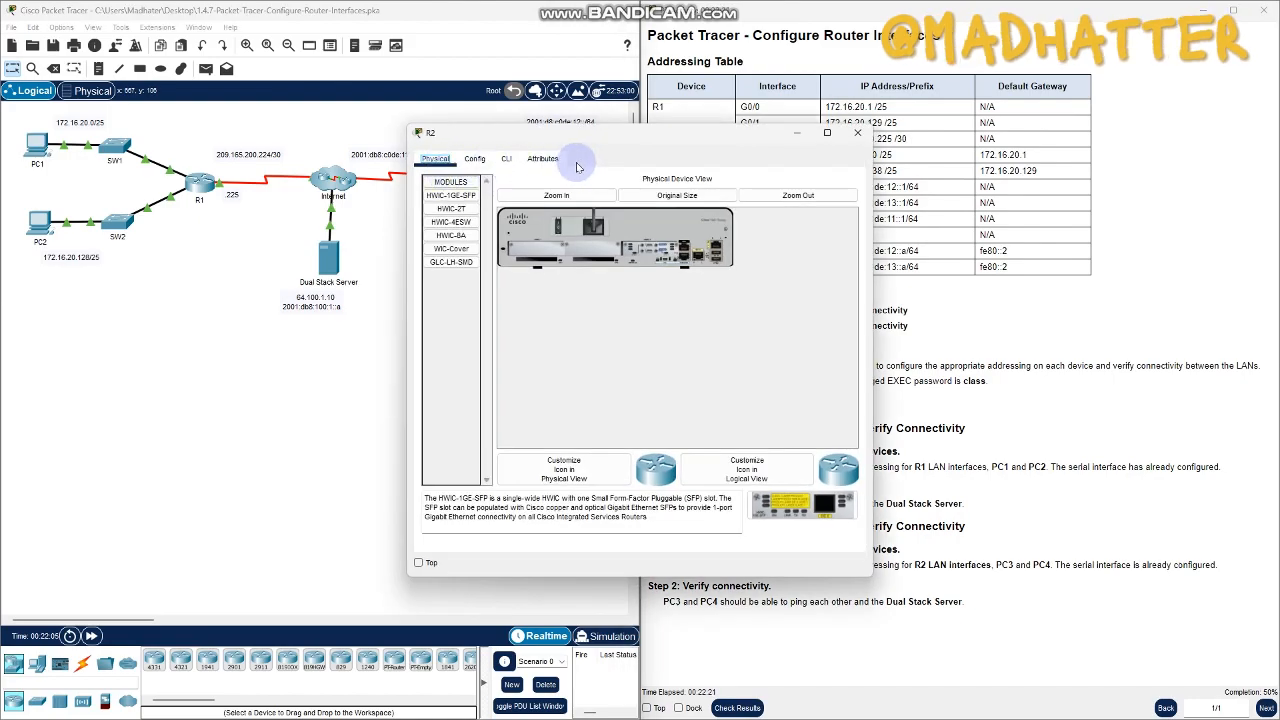
{"action": "left_click", "coordinate": [857, 133]}
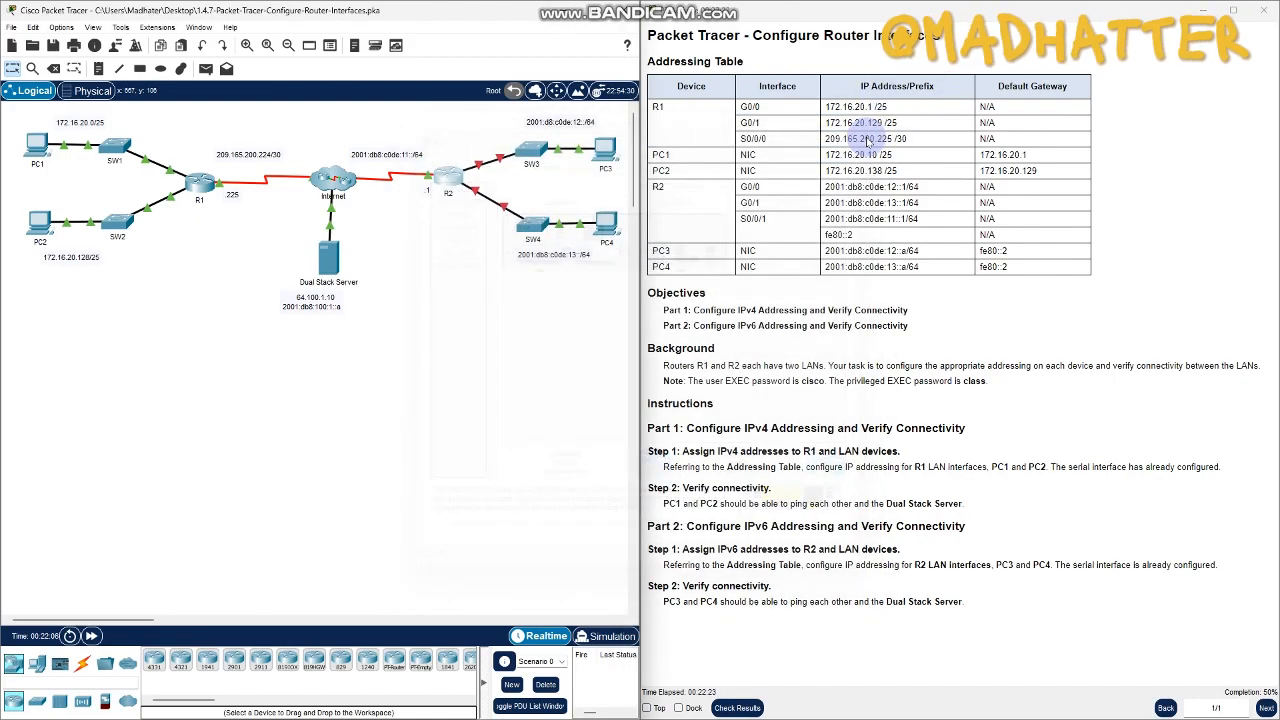
{"action": "left_click", "coordinate": [449, 175]}
{"action": "left_click", "coordinate": [508, 160]}
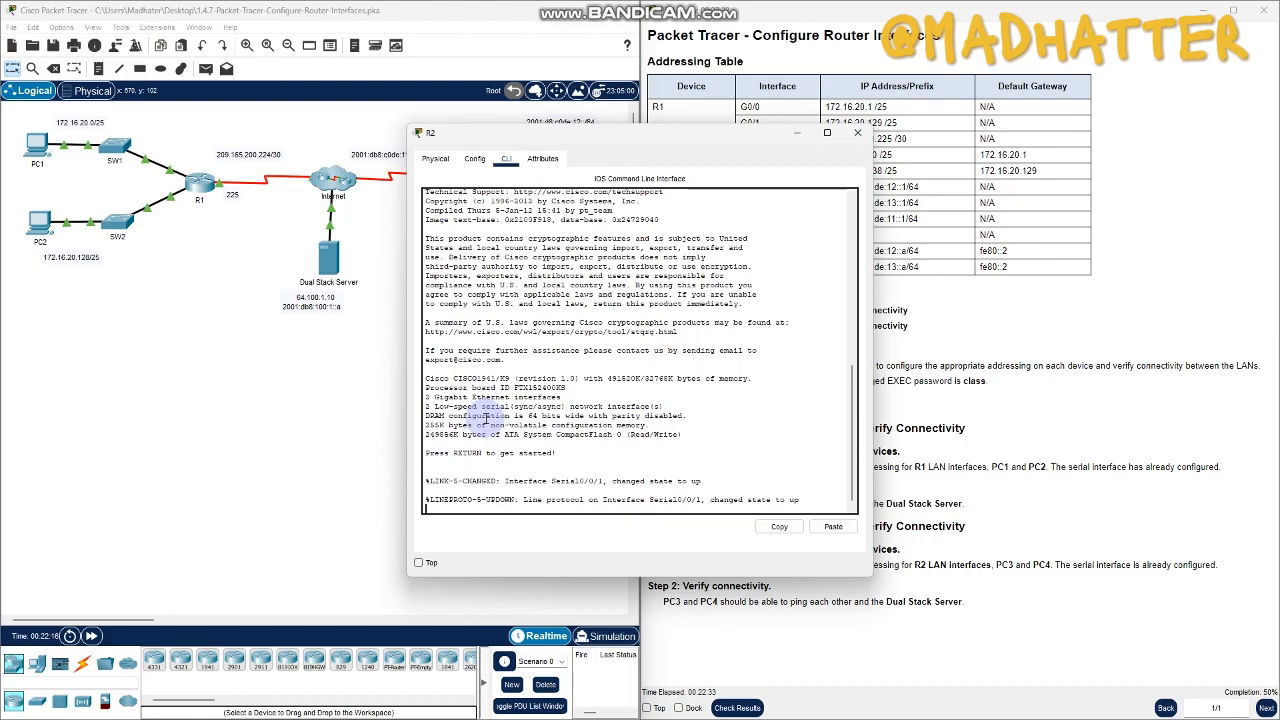
{"action": "key", "text": "Return"}
{"action": "left_click_drag", "start_coordinate": [631, 138], "coordinate": [379, 129]}
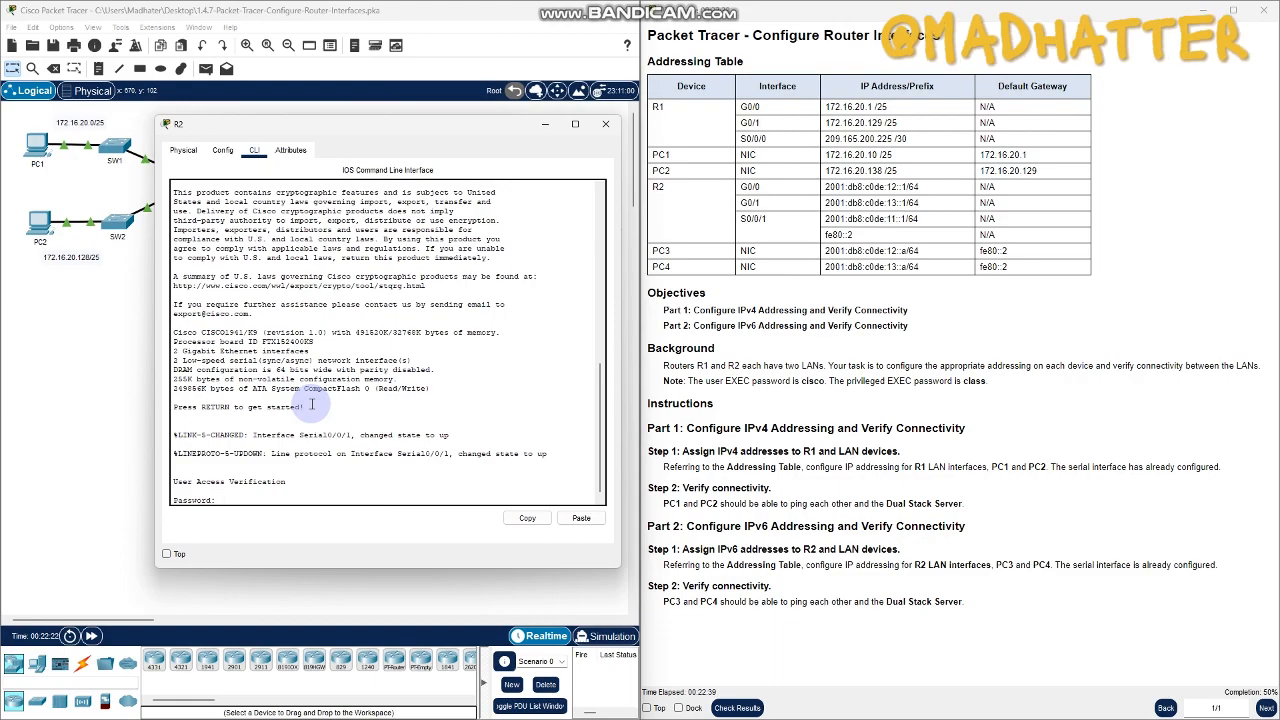
{"action": "type", "text": "cisco"}
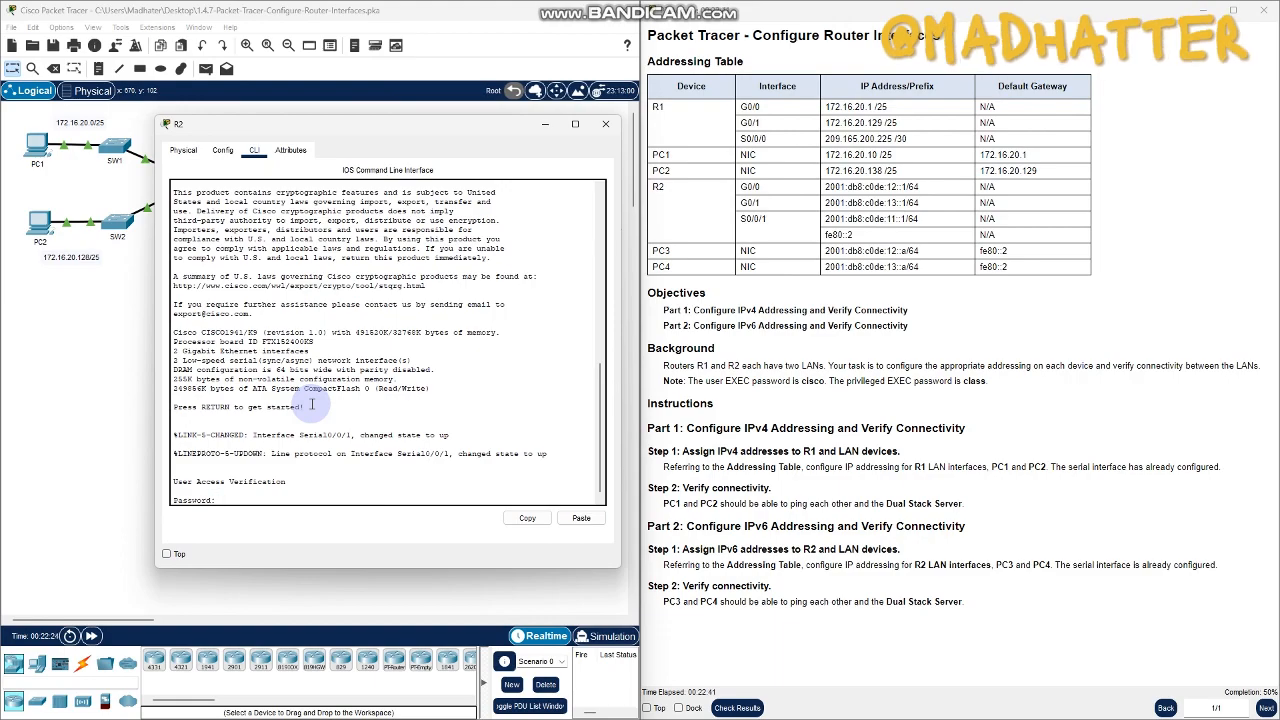
{"action": "key", "text": "Return"}
- Enter privileged EXEC mode on R2 with its password and switch to global configuration mode
{"action": "type", "text": "en"}
{"action": "key", "text": "Return"}
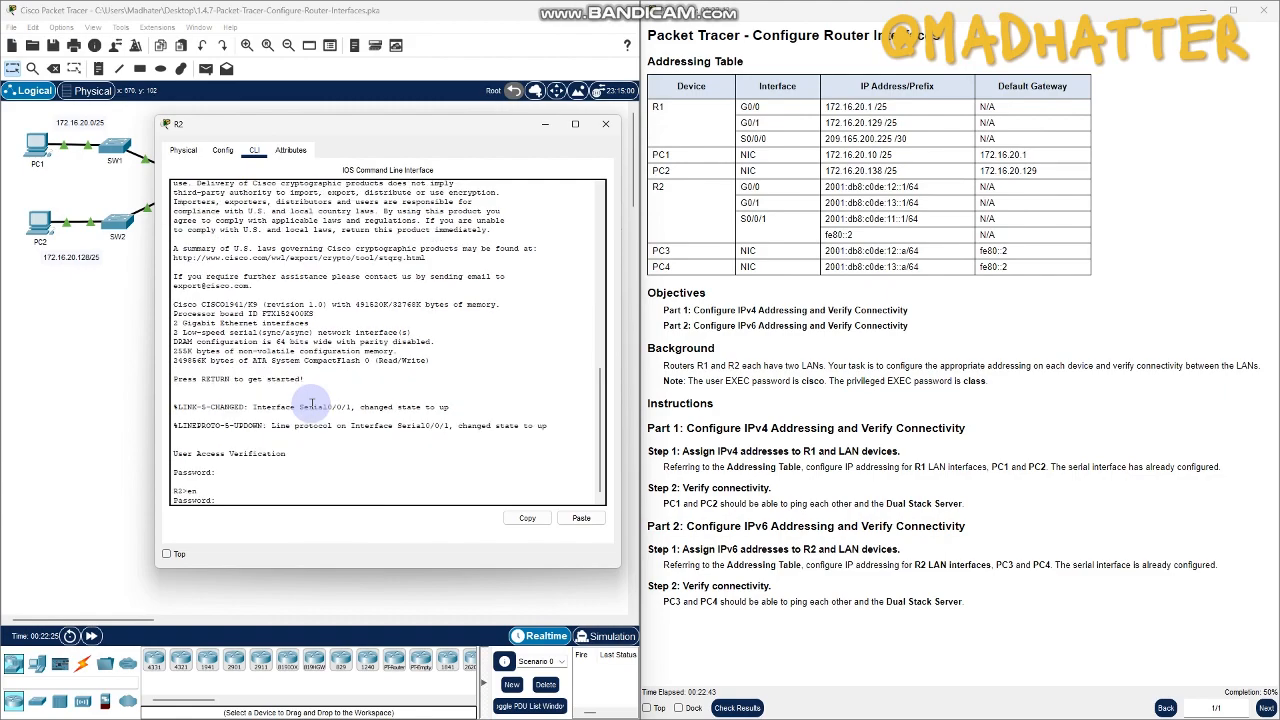
{"action": "type", "text": "class"}
{"action": "key", "text": "Return"}
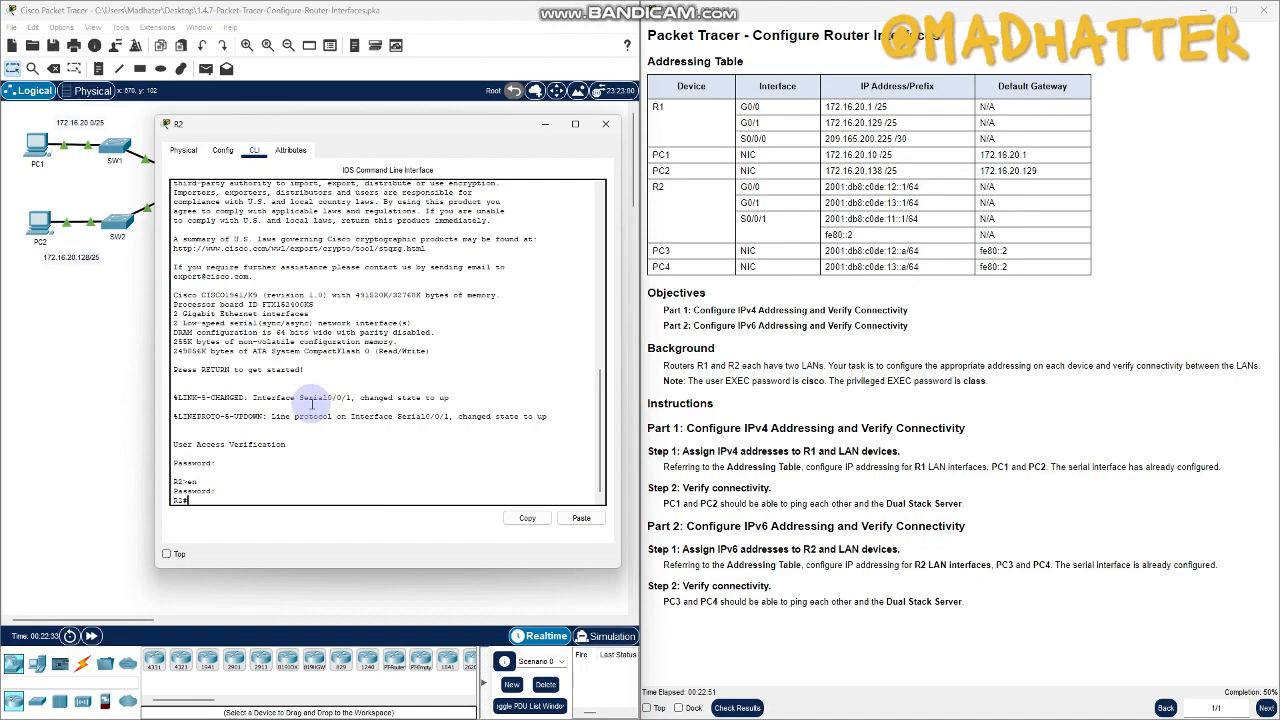
{"action": "type", "text": "conf term"}
{"action": "key", "text": "Return"}
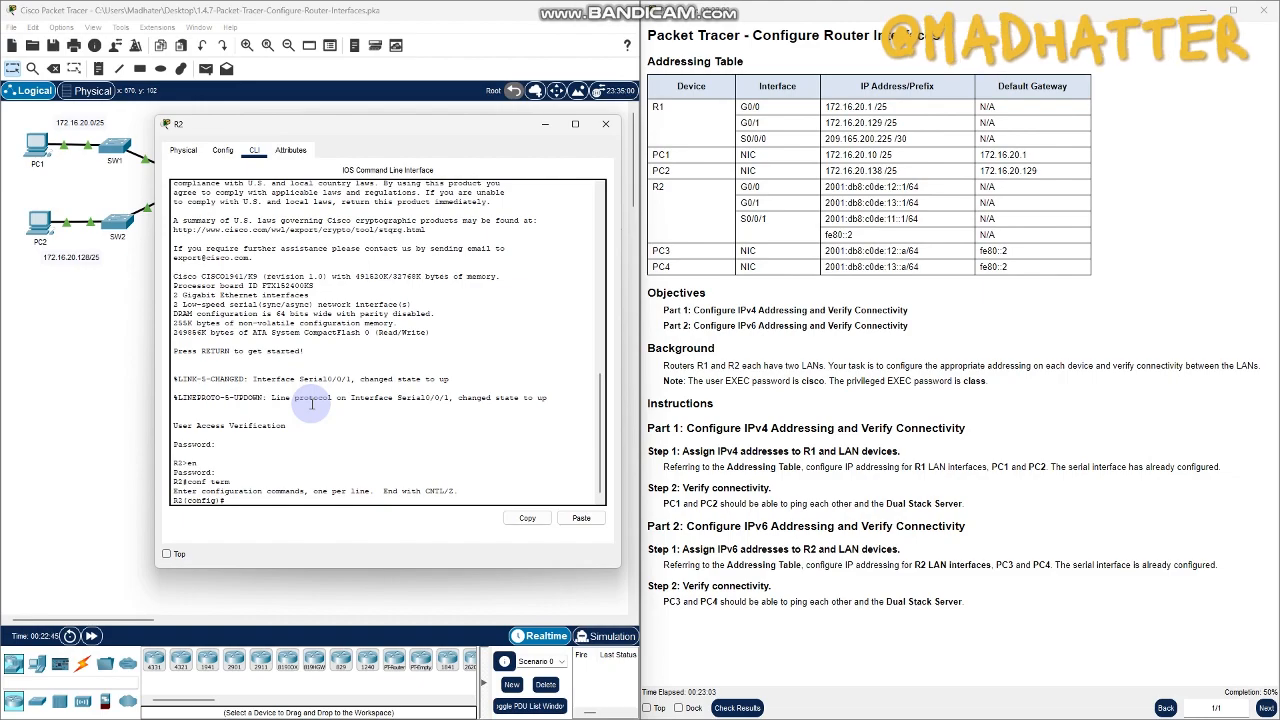
- Enter interface configuration mode for R2's G0/0 interface
{"action": "type", "text": "t g0/1"}
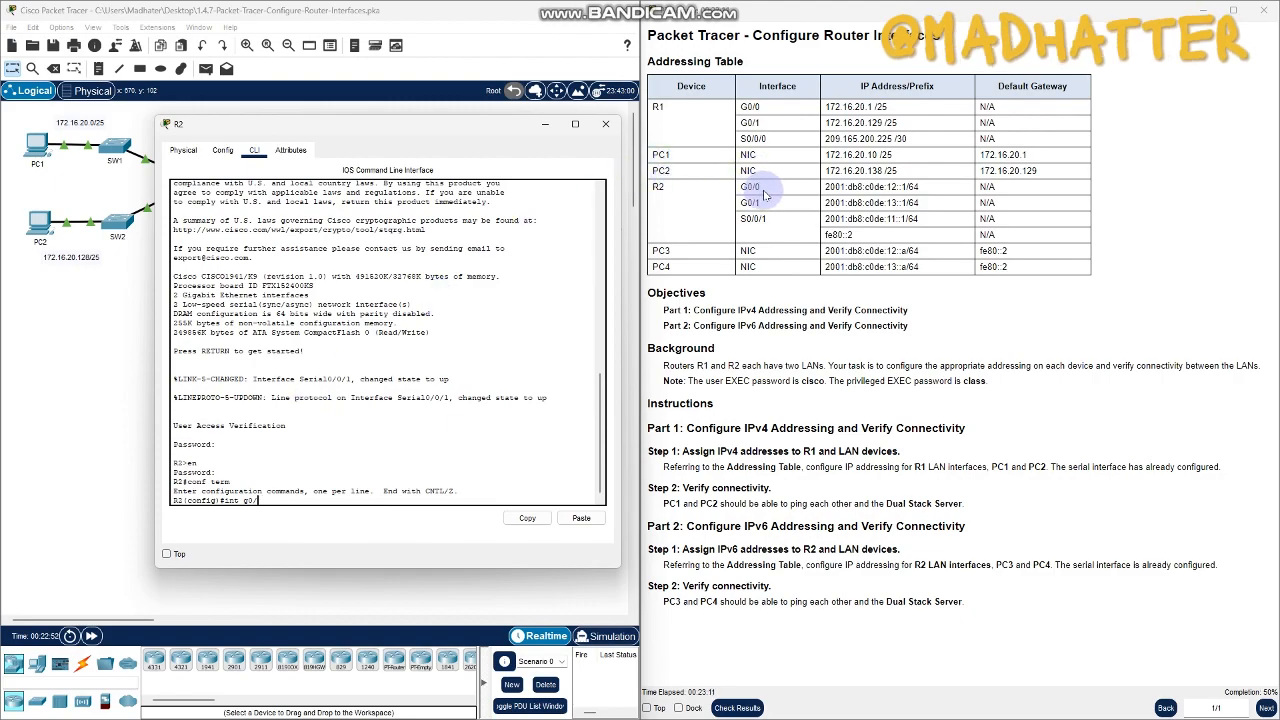
{"action": "double_click", "coordinate": [767, 190]}
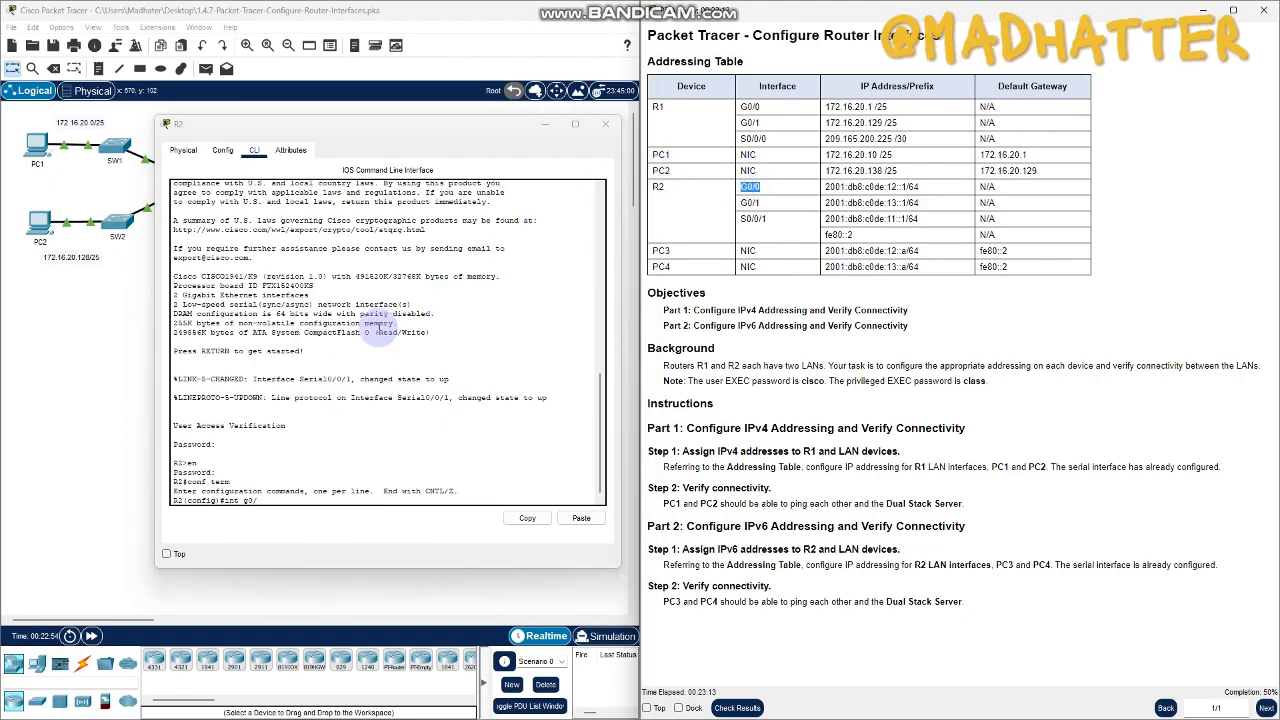
{"action": "left_click", "coordinate": [267, 497]}
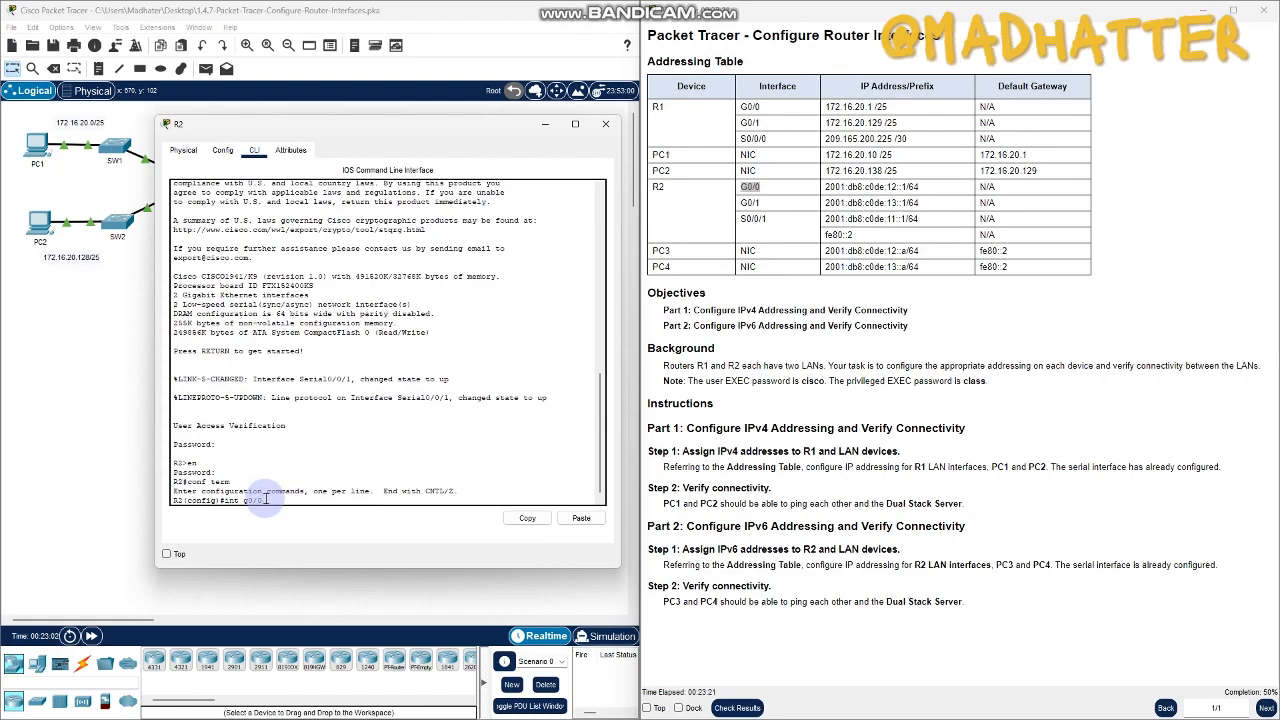
{"action": "type", "text": "0"}
{"action": "key", "text": "Return"}
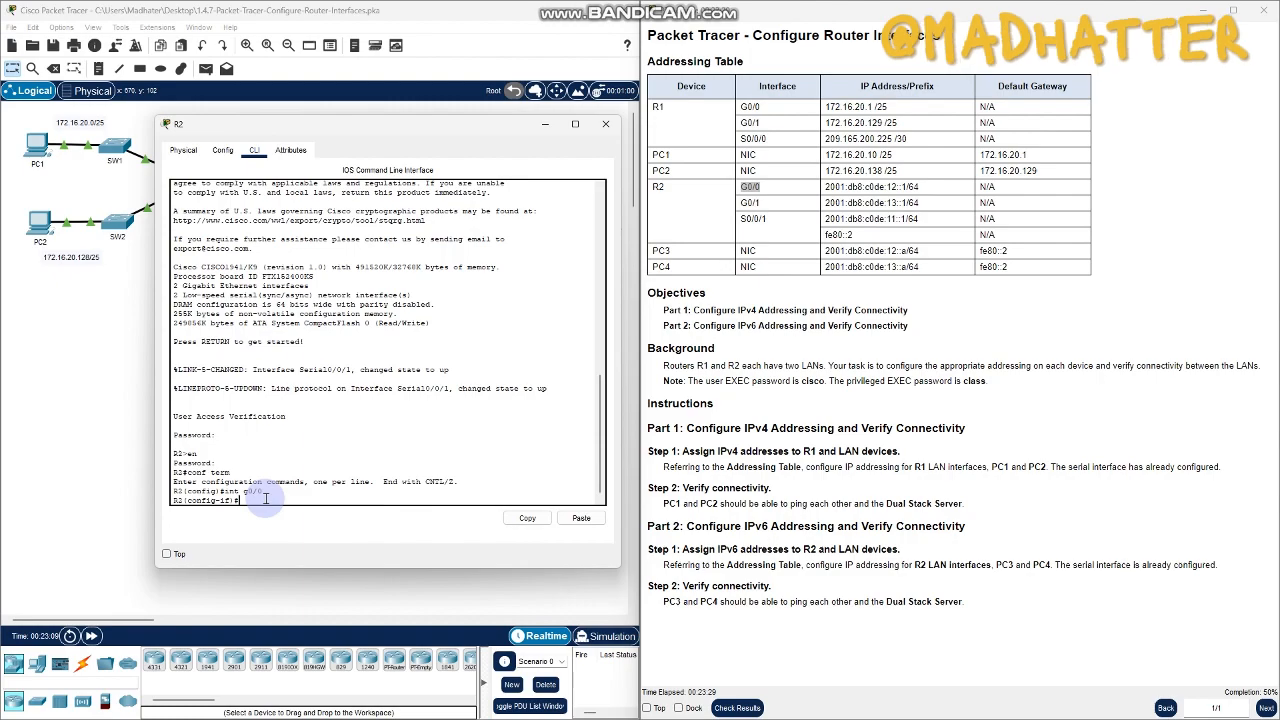
- Assign the IPv6 address 2001:db8:c0de:12::1/64 to R2's G0/0 interface
{"action": "type", "text": "ipv6 address"}
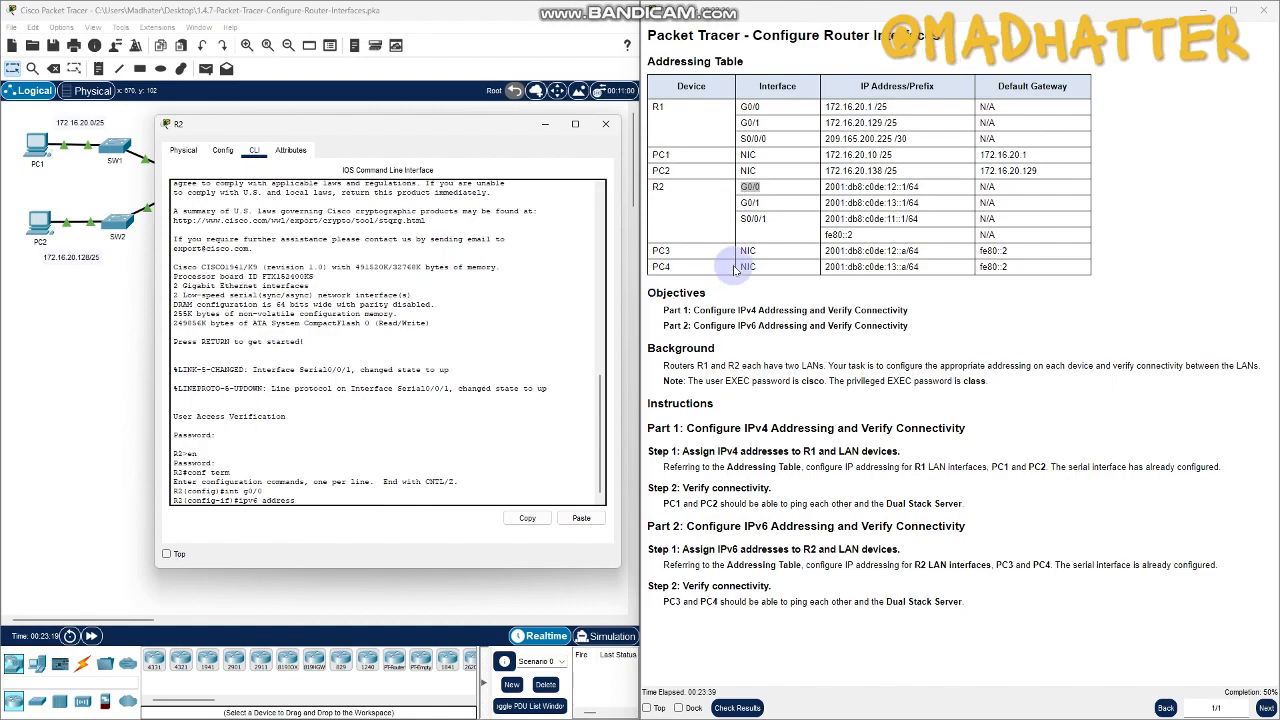
{"action": "left_click", "coordinate": [826, 189]}
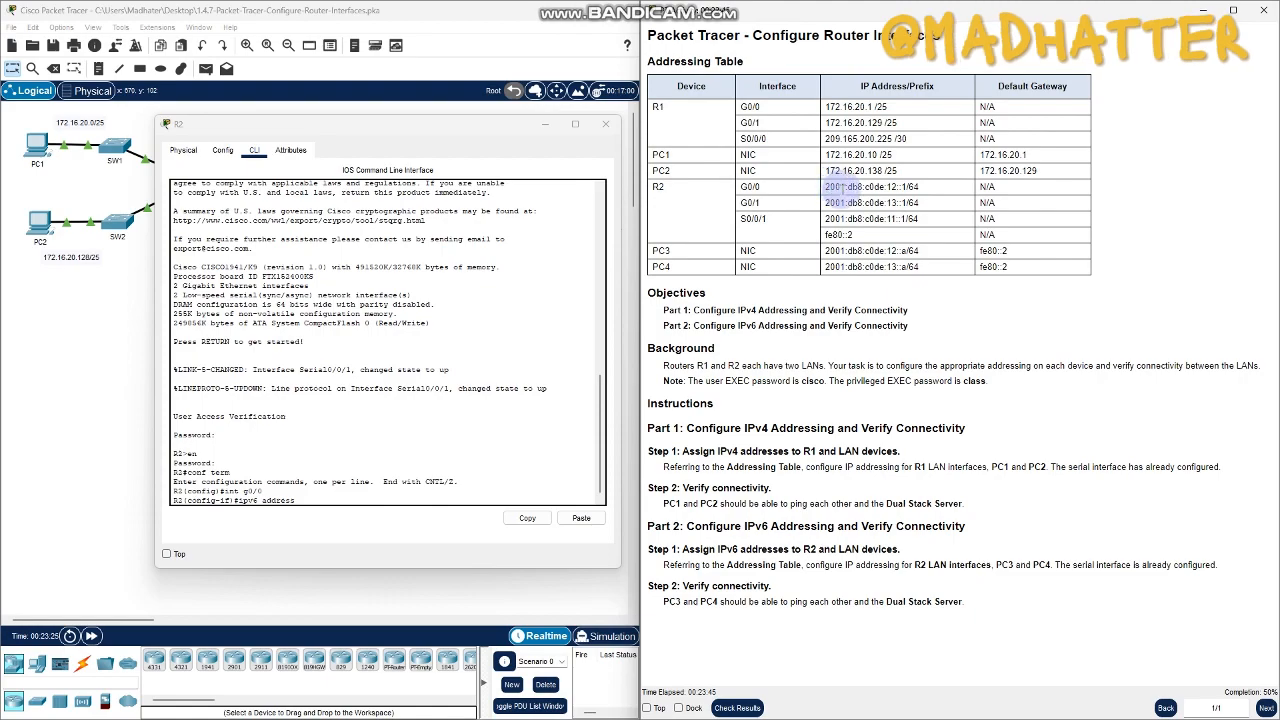
{"action": "left_click_drag", "start_coordinate": [826, 191], "coordinate": [924, 190]}
{"action": "key", "text": "super+c"}
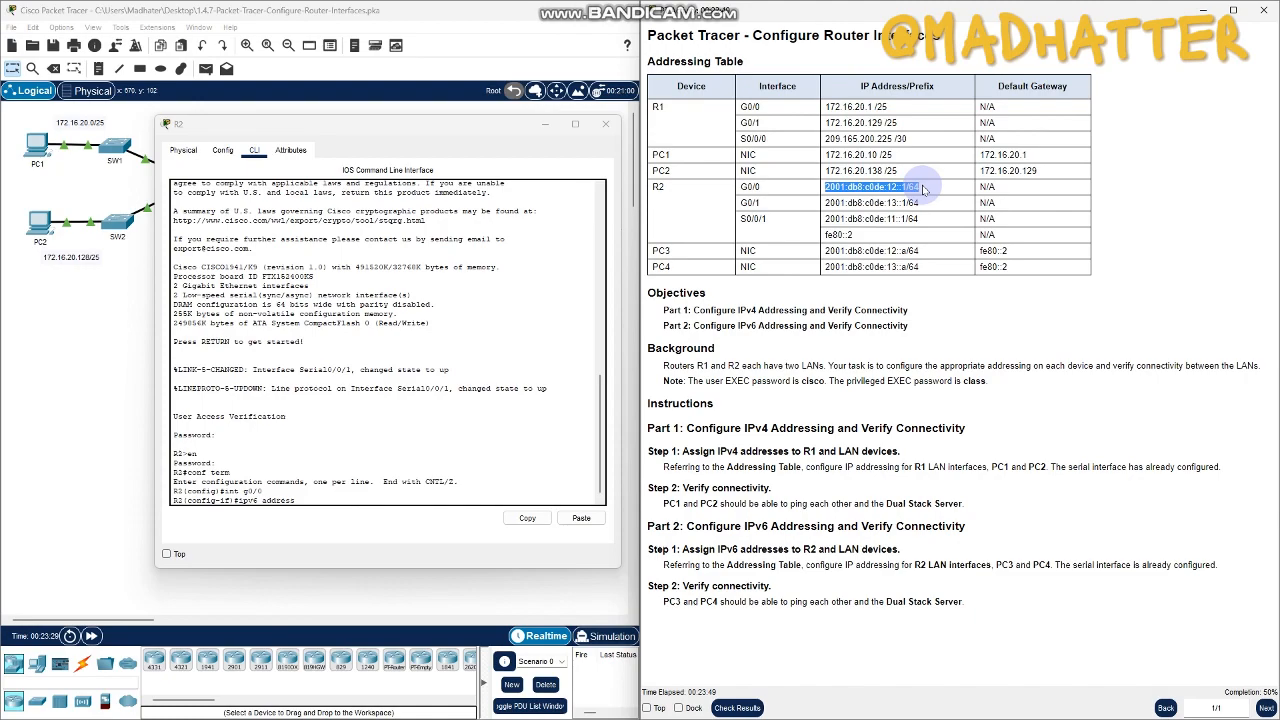
{"action": "left_click", "coordinate": [341, 491]}
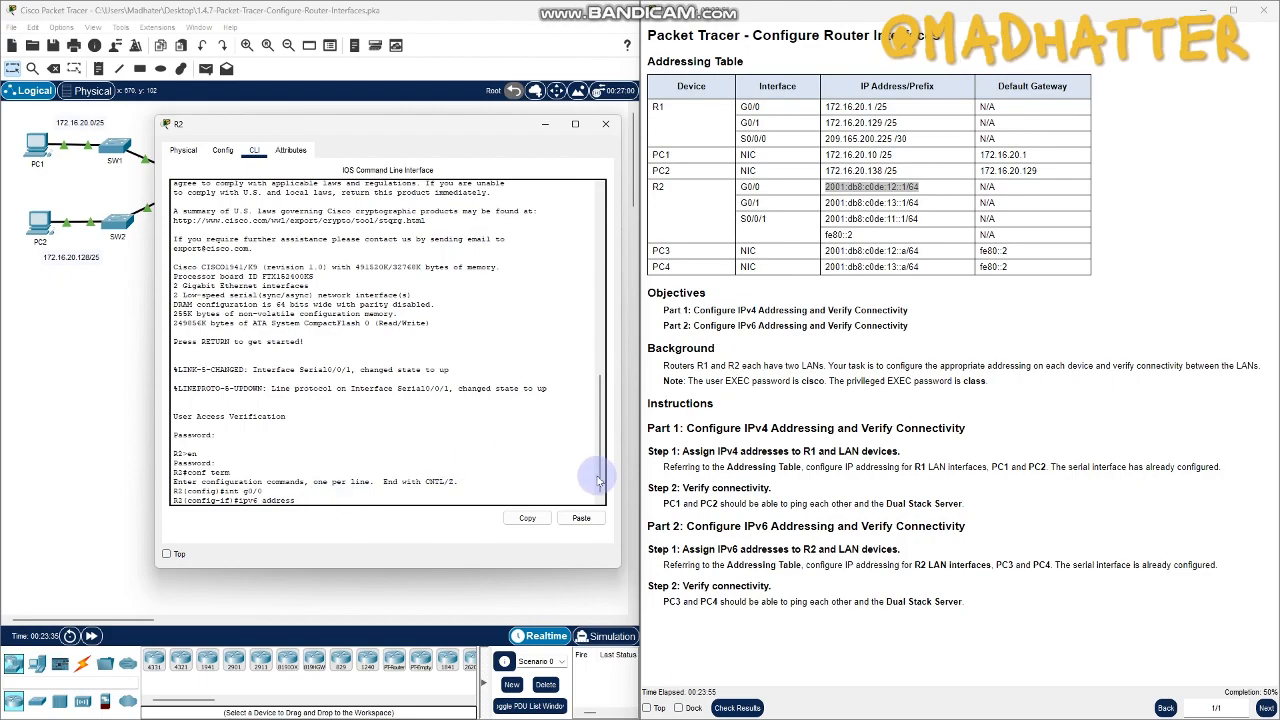
{"action": "left_click", "coordinate": [581, 518]}
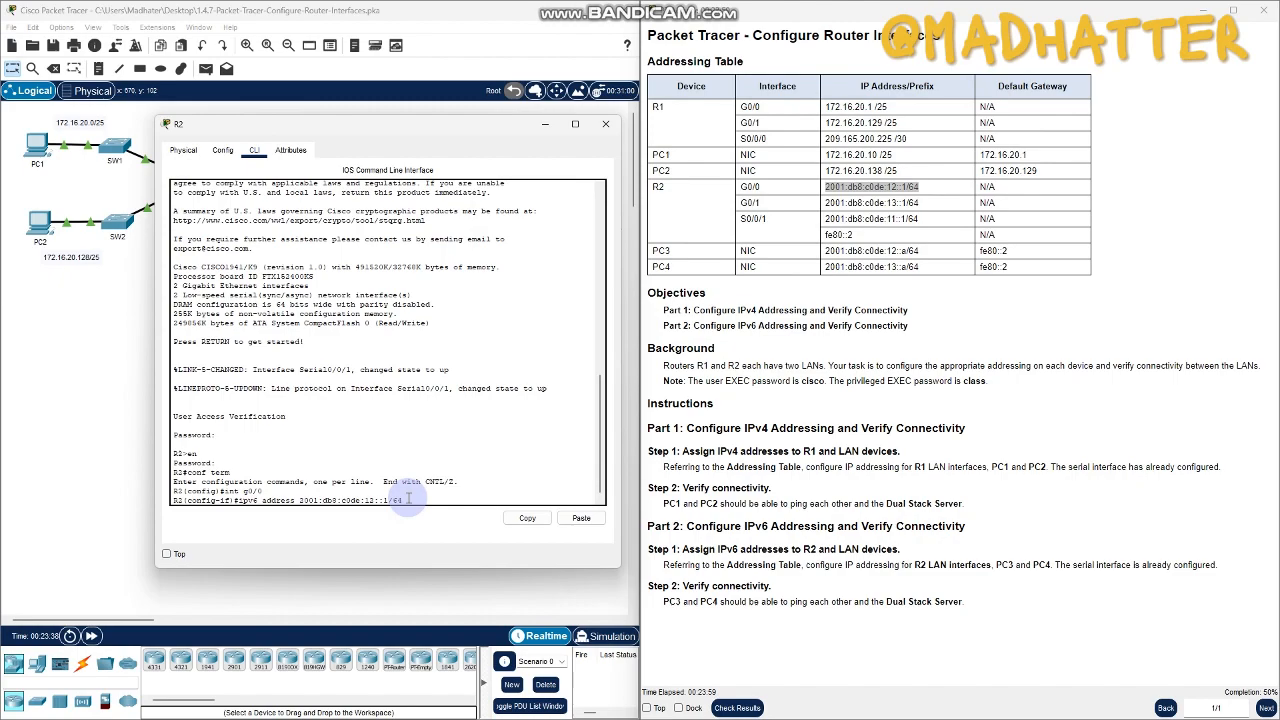
{"action": "key", "text": "Return"}
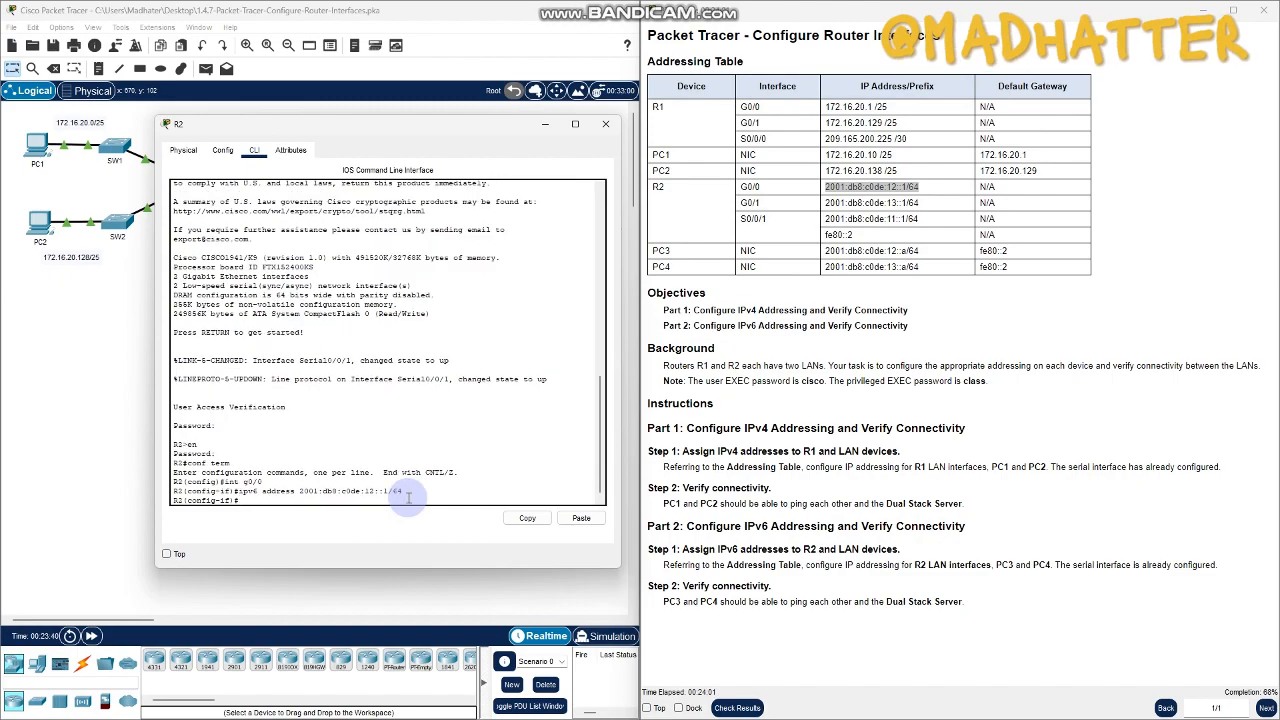
- Enable R2's G0/0 interface with no shutdown and return to global configuration mode
{"action": "type", "text": "no shutdown"}
{"action": "key", "text": "Return"}
{"action": "key", "text": "Return"}
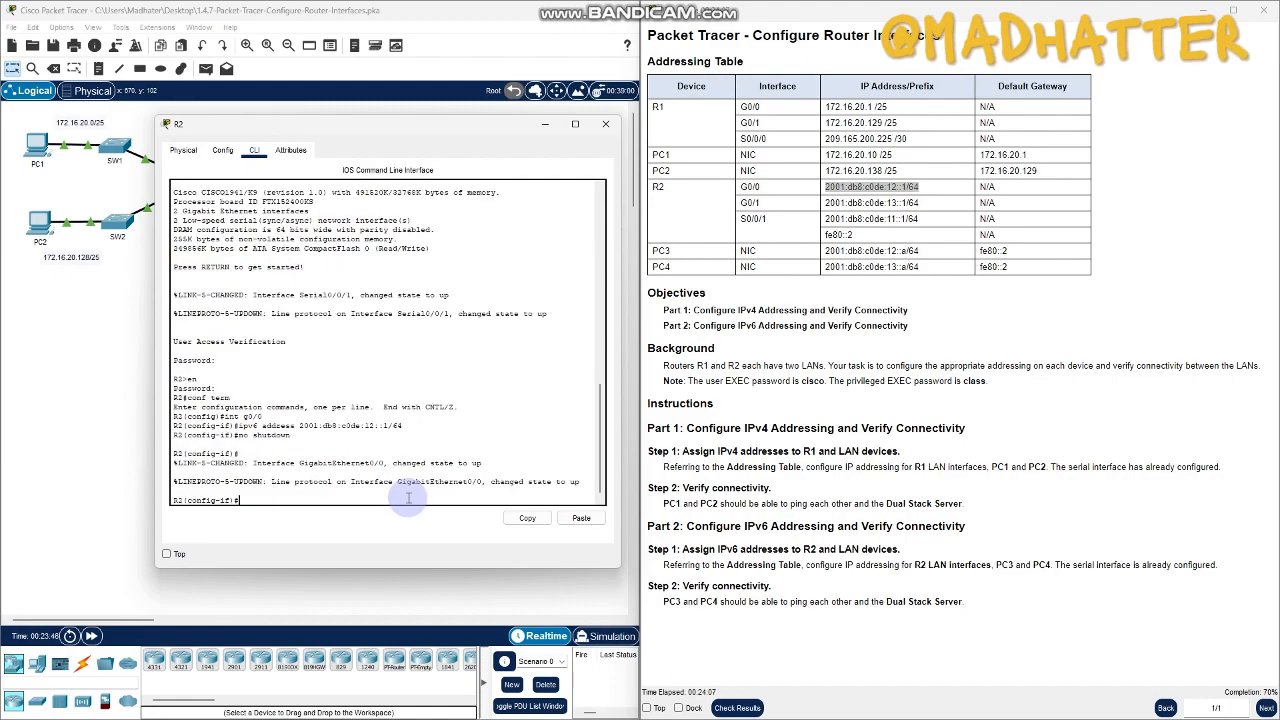
{"action": "type", "text": "exit"}
{"action": "key", "text": "Return"}
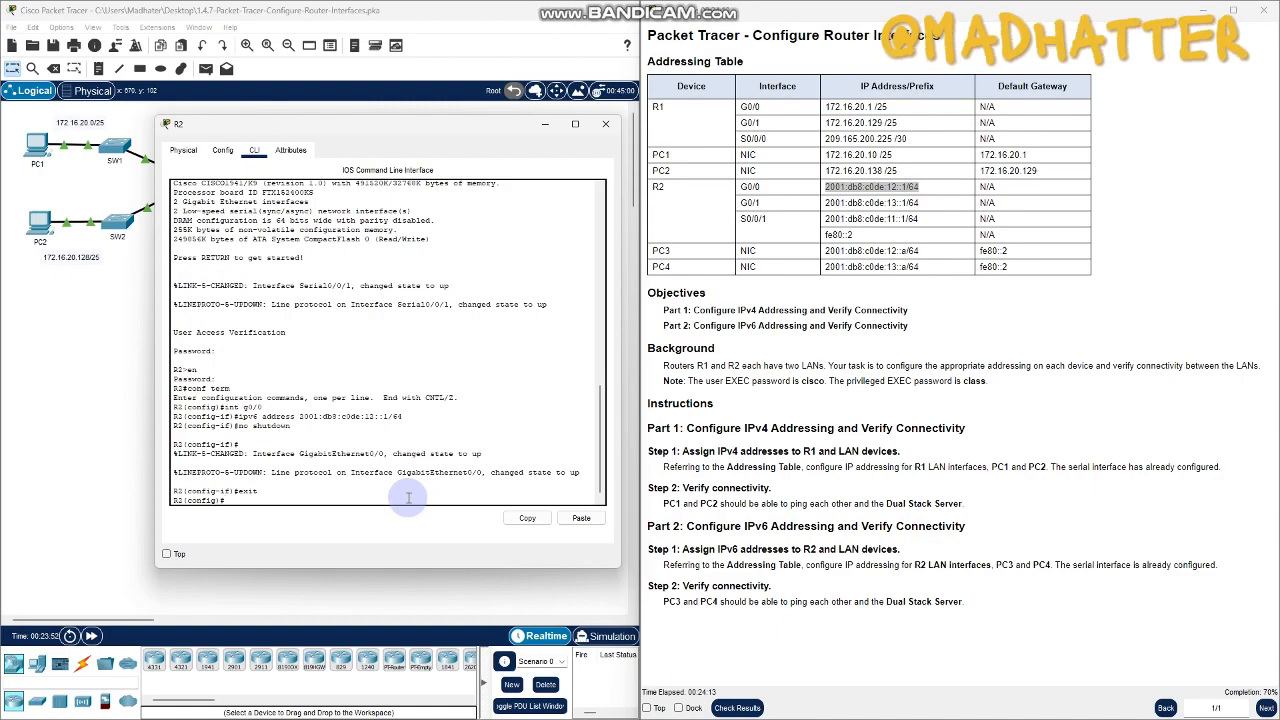
- Enter configuration mode for R2's G0/1 interface and assign it the IPv6 address 2001:db8:c0de:13::1/64
{"action": "type", "text": "int g0/1"}
{"action": "key", "text": "Return"}
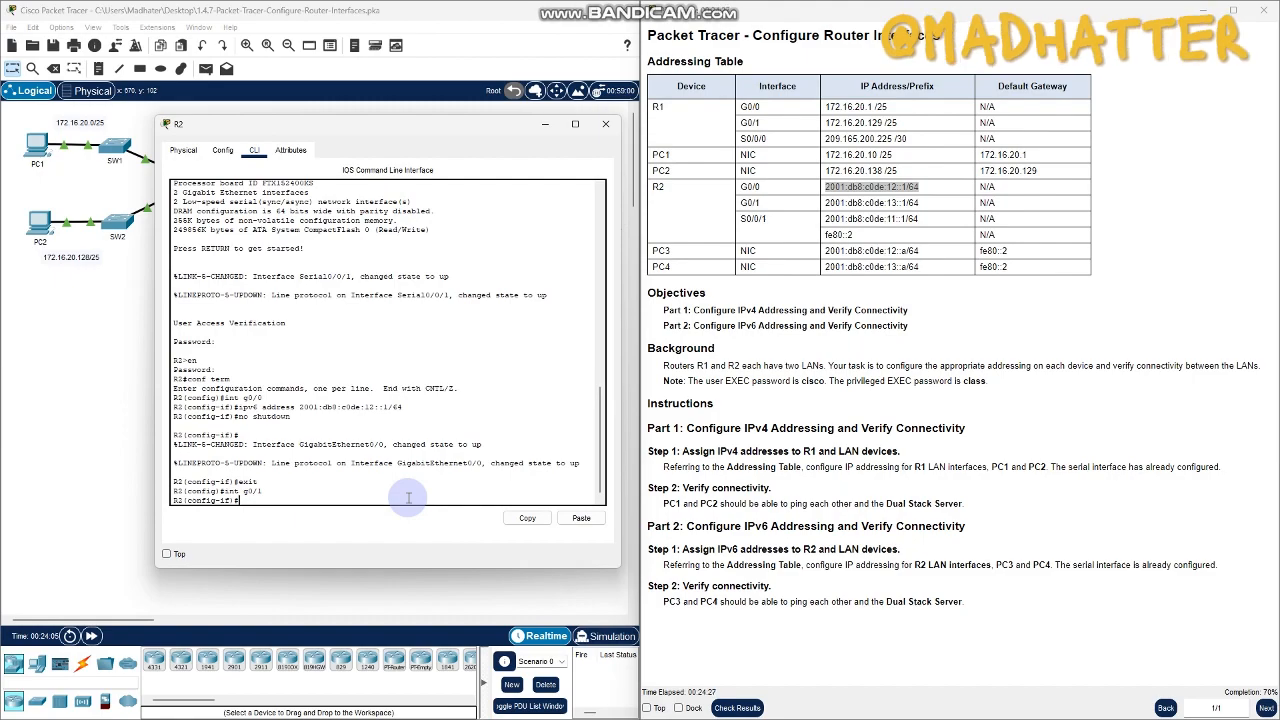
{"action": "type", "text": "v6 address"}
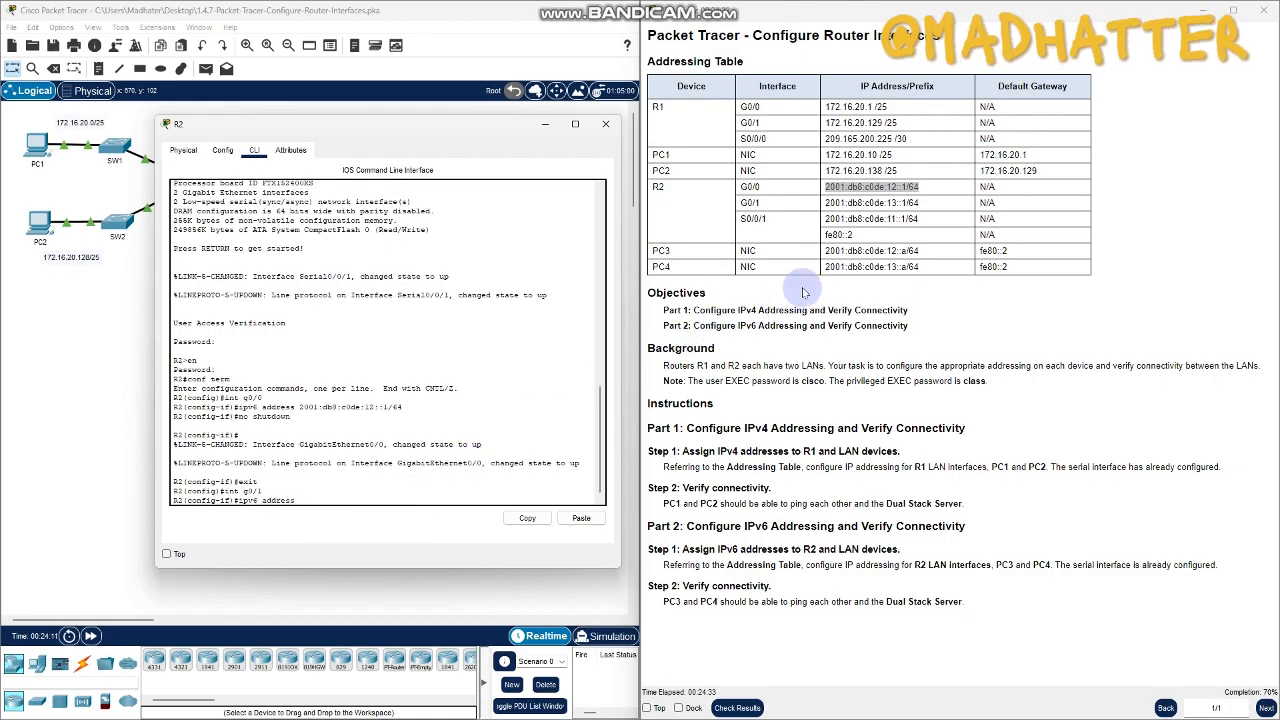
{"action": "left_click_drag", "start_coordinate": [918, 204], "coordinate": [822, 204]}
{"action": "key", "text": "super+c"}
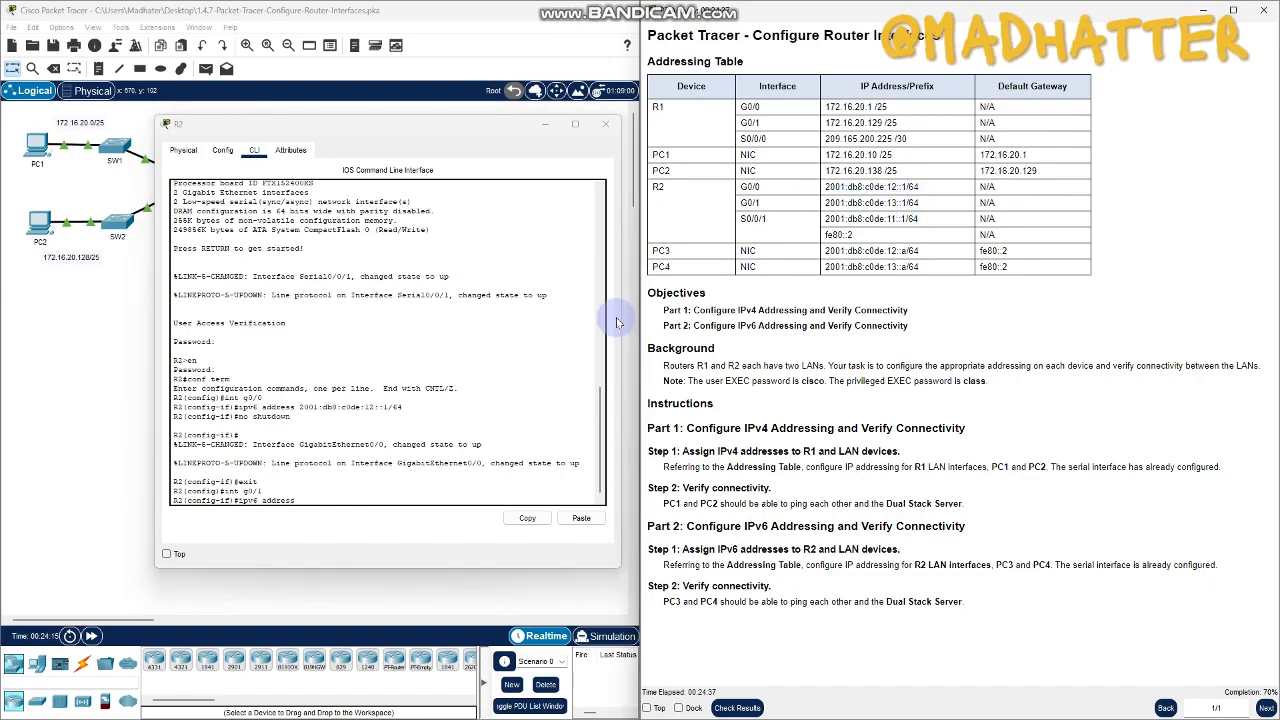
{"action": "left_click", "coordinate": [333, 492]}
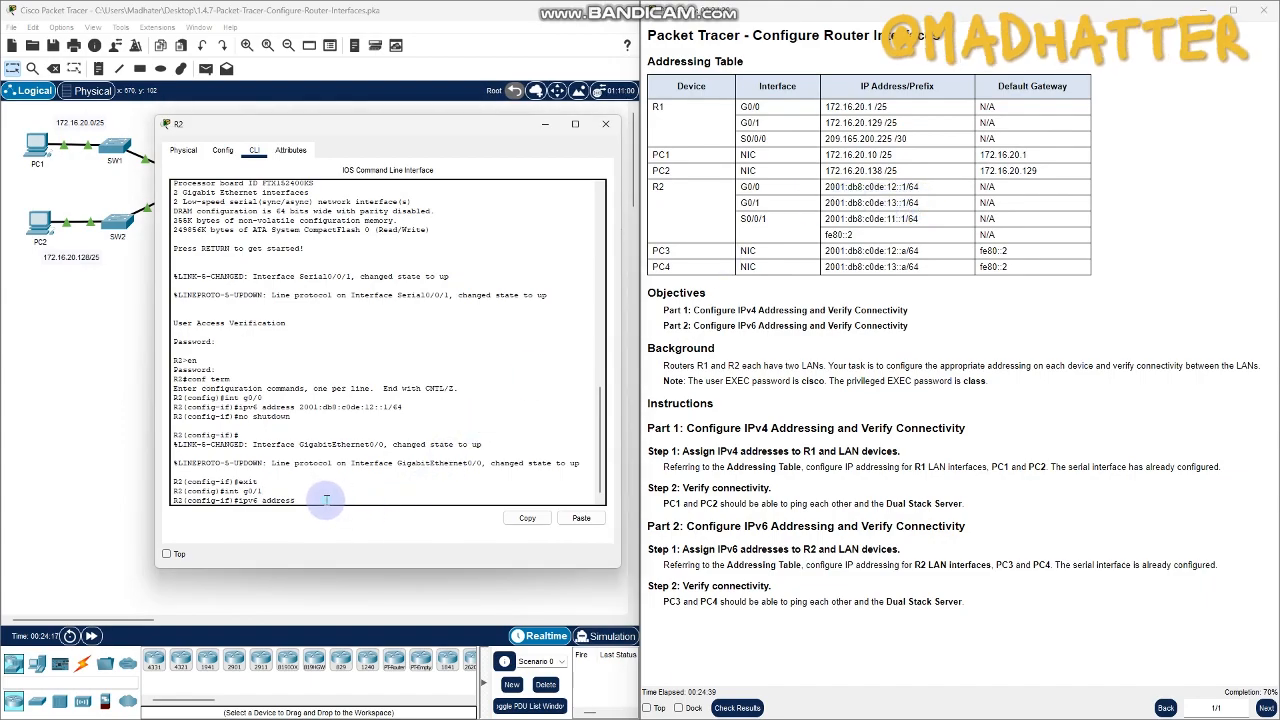
{"action": "left_click", "coordinate": [581, 518]}
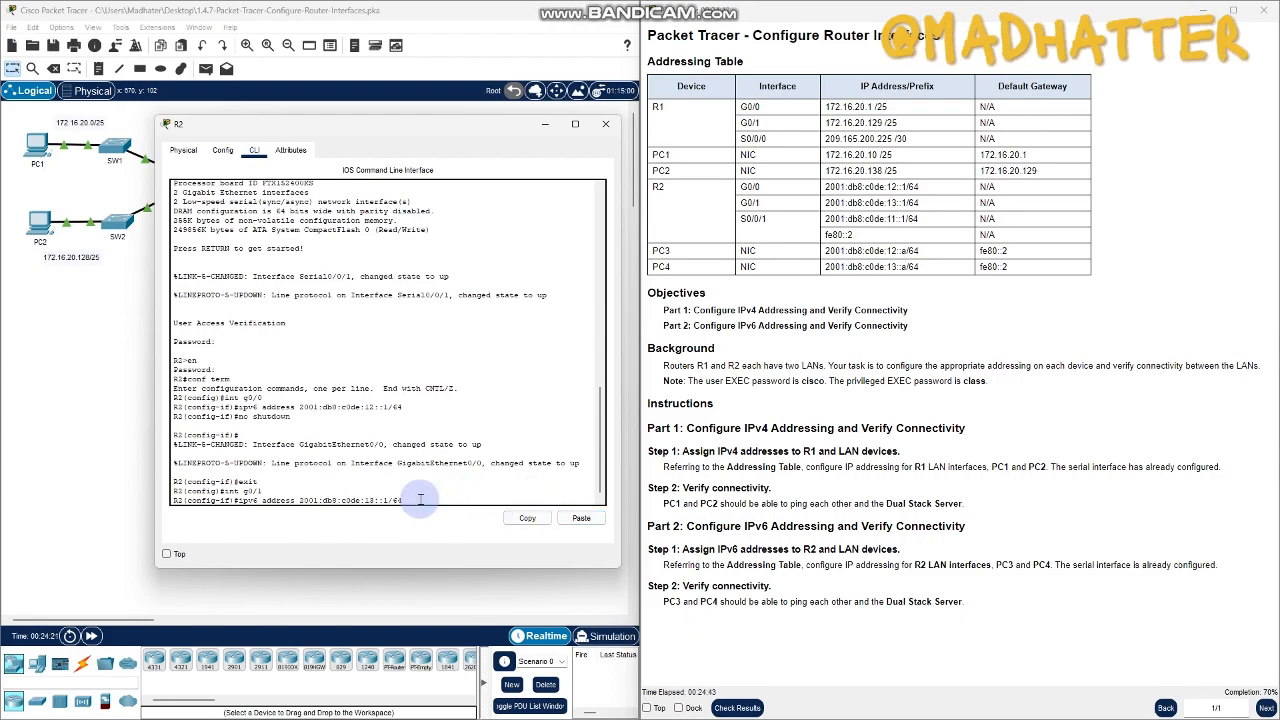
{"action": "key", "text": "Return"}
- Enable R2's G0/1 interface with no shutdown, exit interface configuration mode and close the R2 window
{"action": "type", "text": "no shutdown"}
{"action": "key", "text": "Return"}
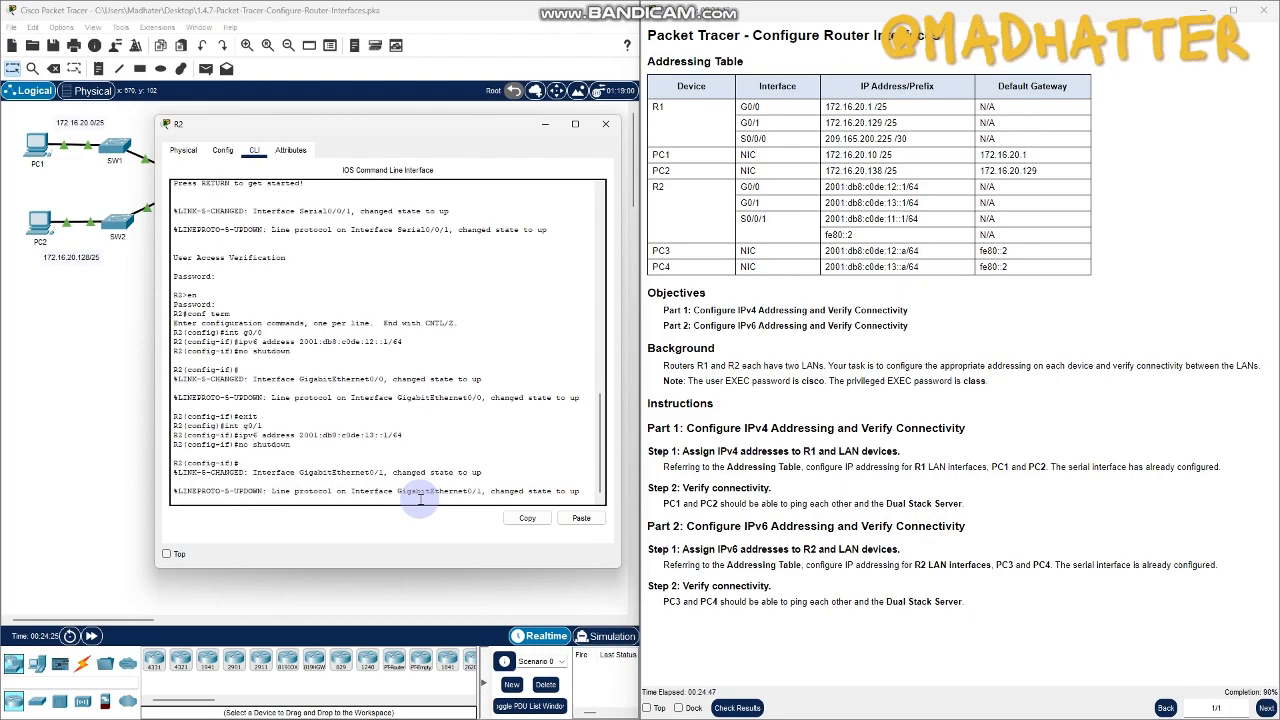
{"action": "key", "text": "Return"}
{"action": "type", "text": "exit"}
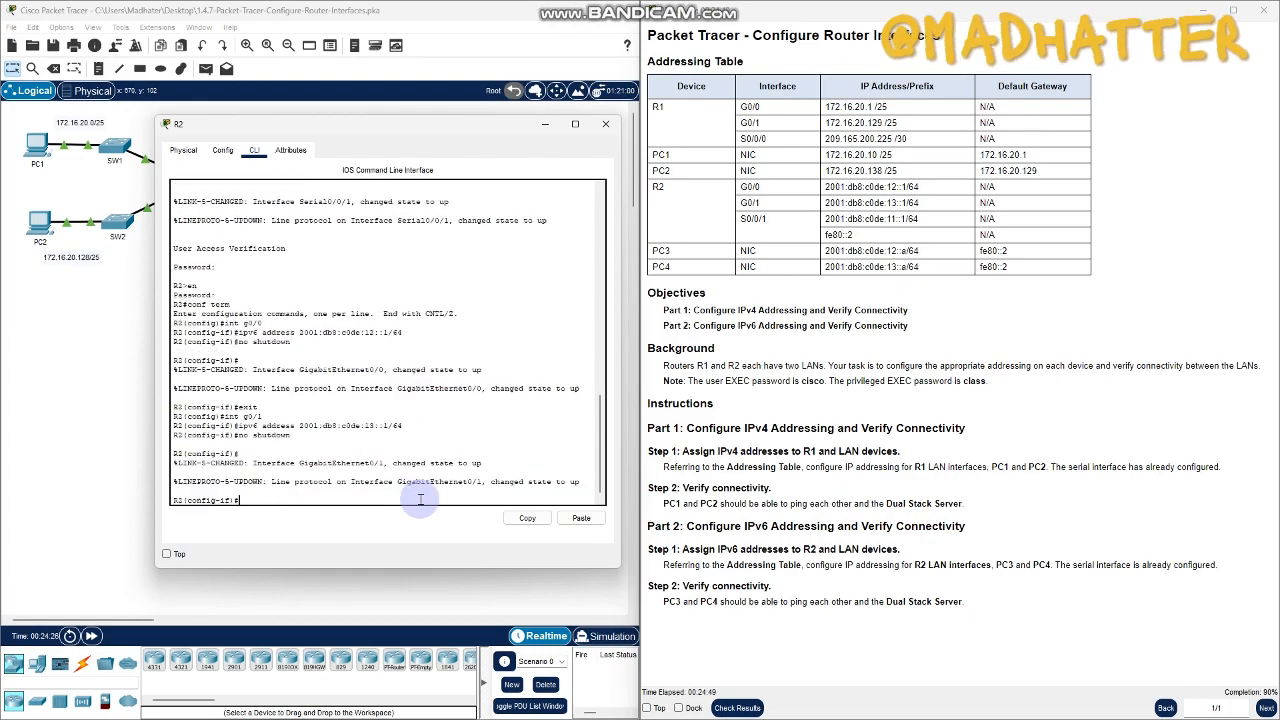
{"action": "key", "text": "Return"}
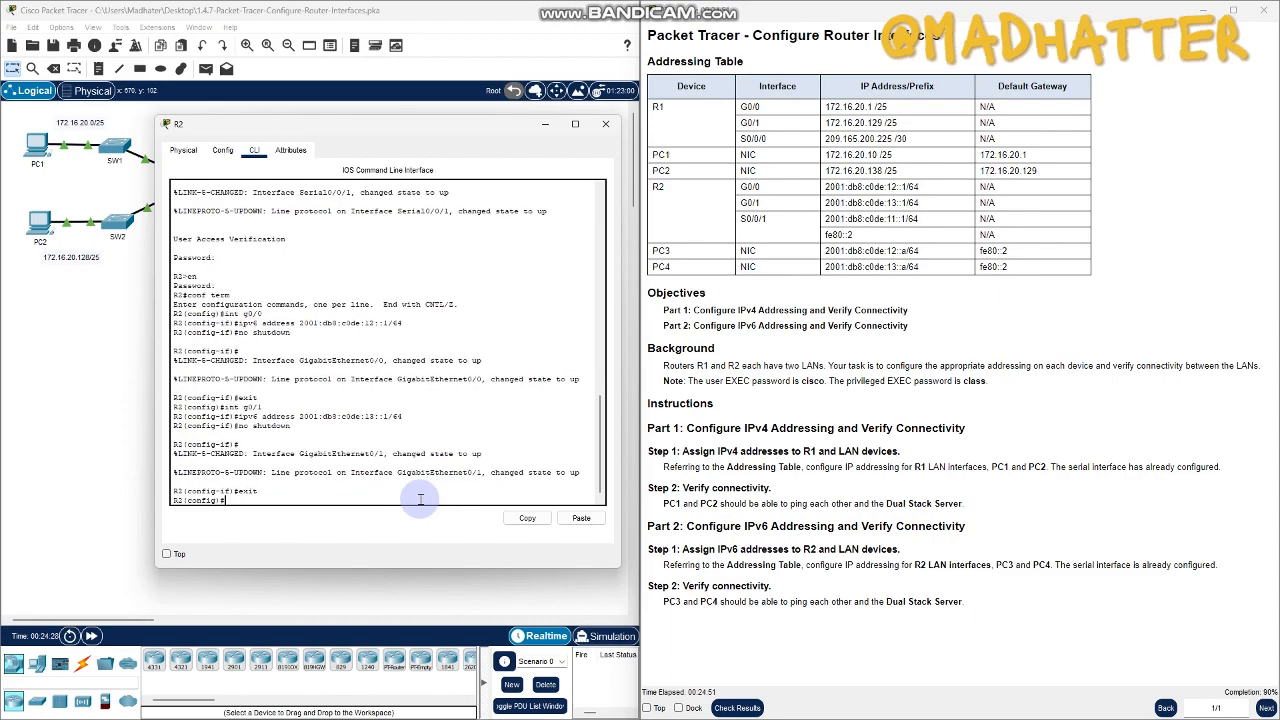
{"action": "left_click", "coordinate": [614, 132]}
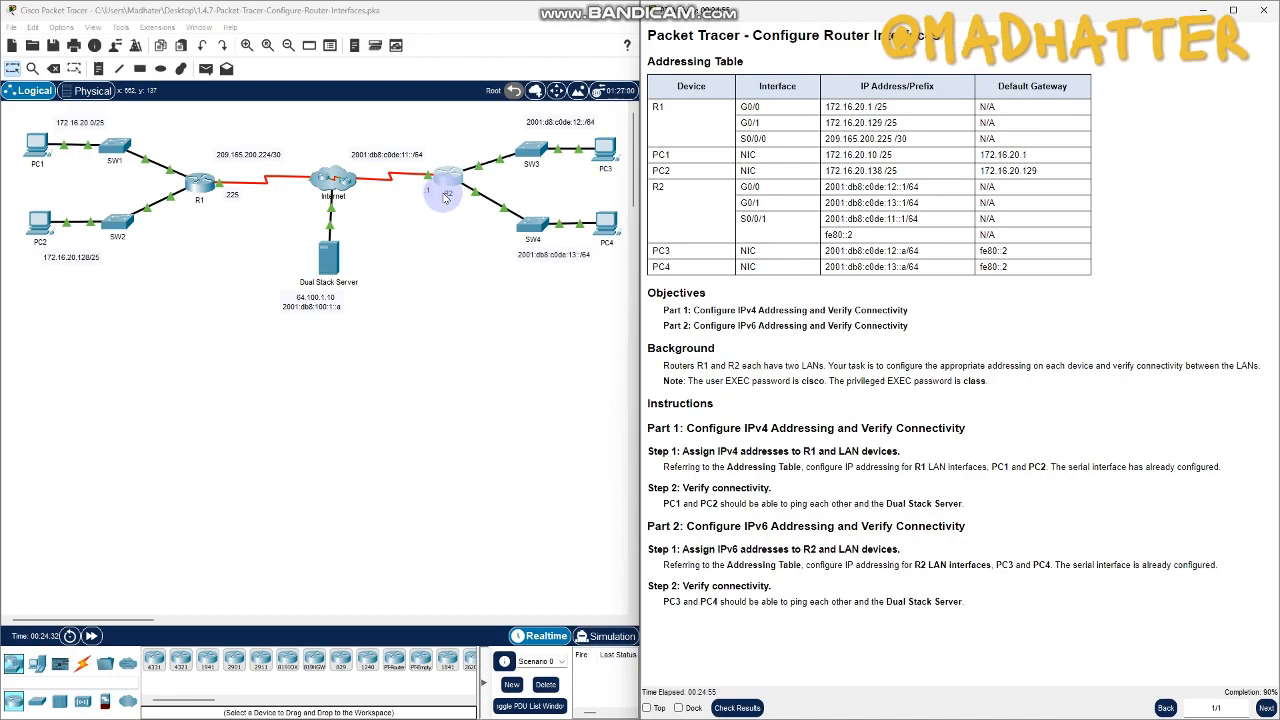
- Open PC3's IP configuration, clear of the addressing table, and set its IPv6 address to 2001:db8:c0de:12::a with prefix length 64
{"action": "left_click", "coordinate": [603, 155]}
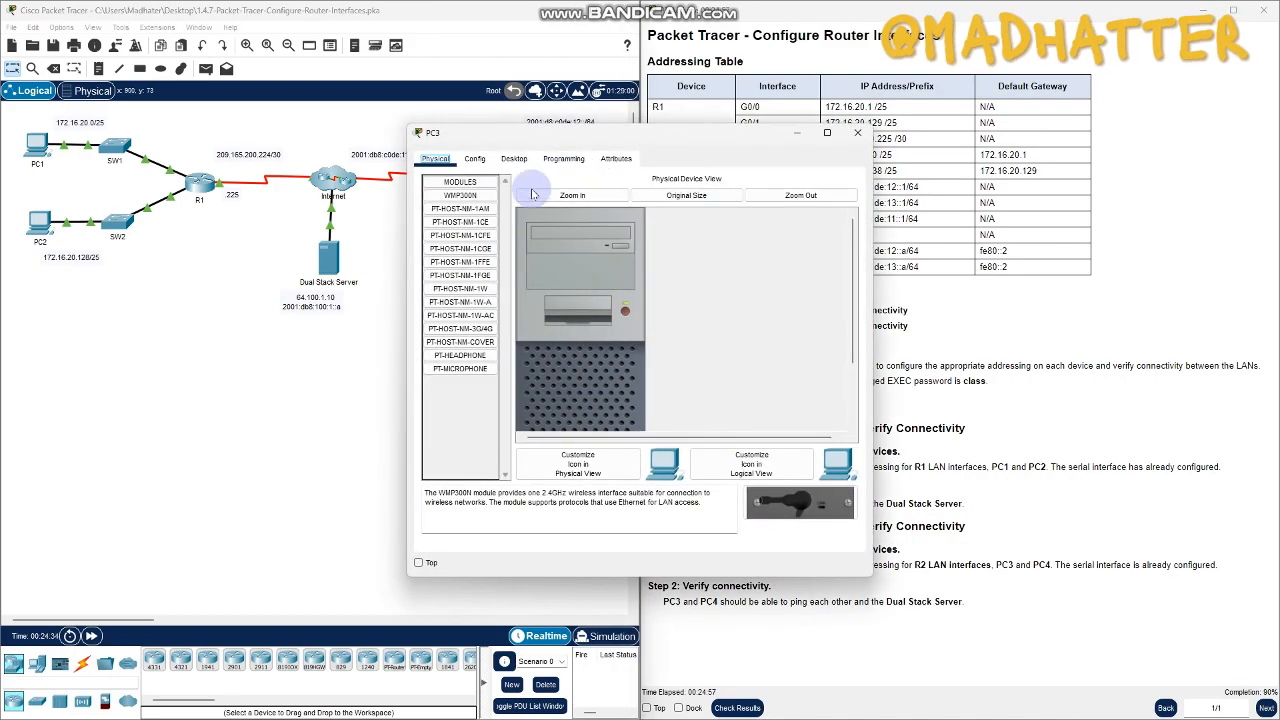
{"action": "left_click_drag", "start_coordinate": [643, 134], "coordinate": [325, 82]}
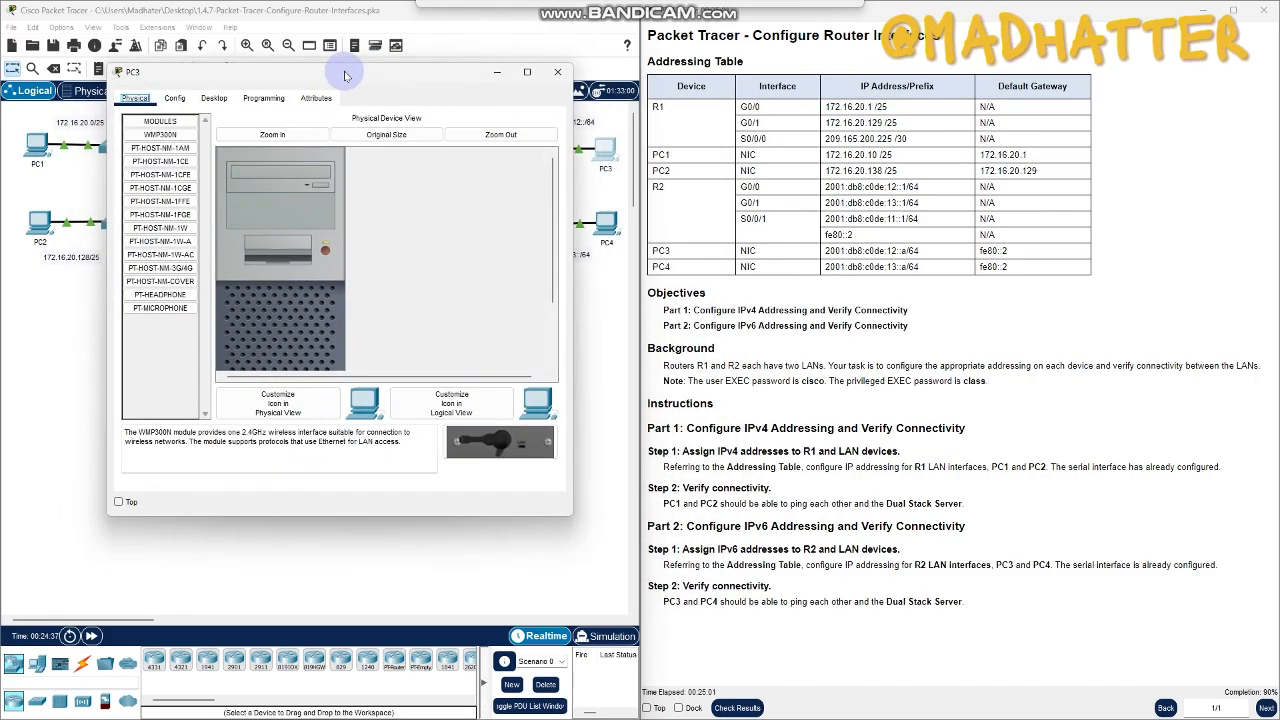
{"action": "left_click", "coordinate": [200, 104]}
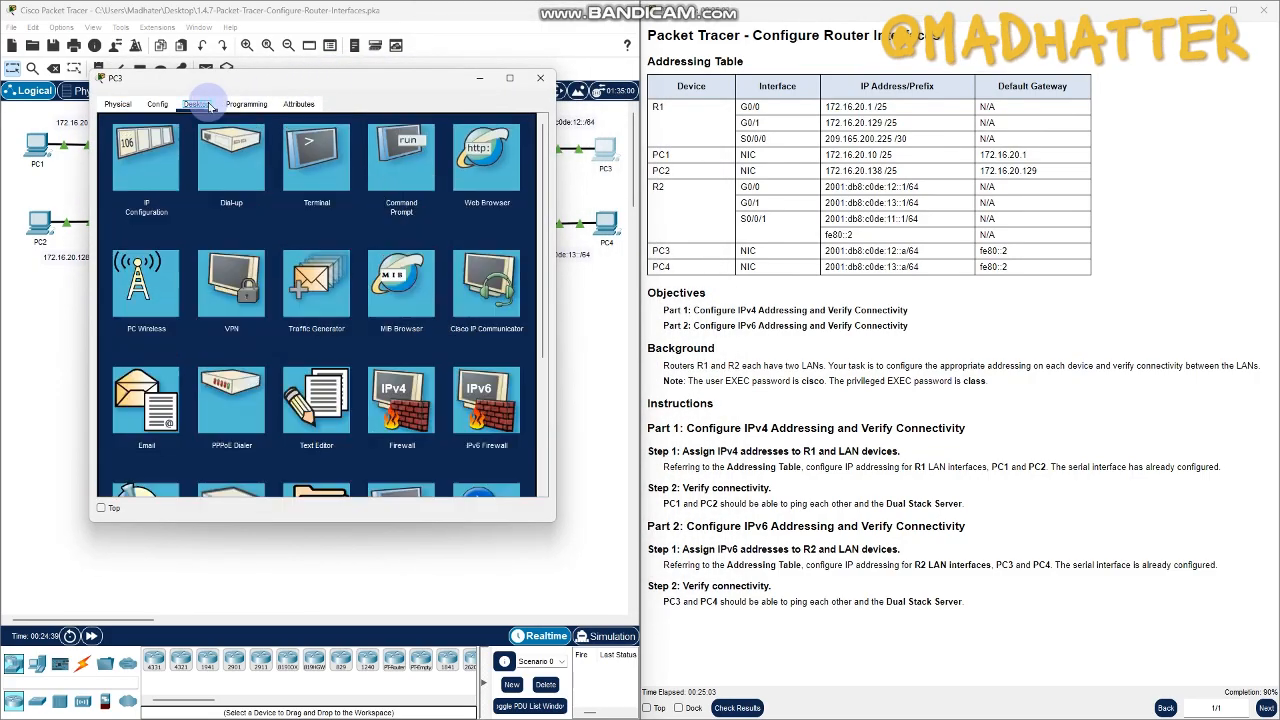
{"action": "left_click", "coordinate": [149, 166]}
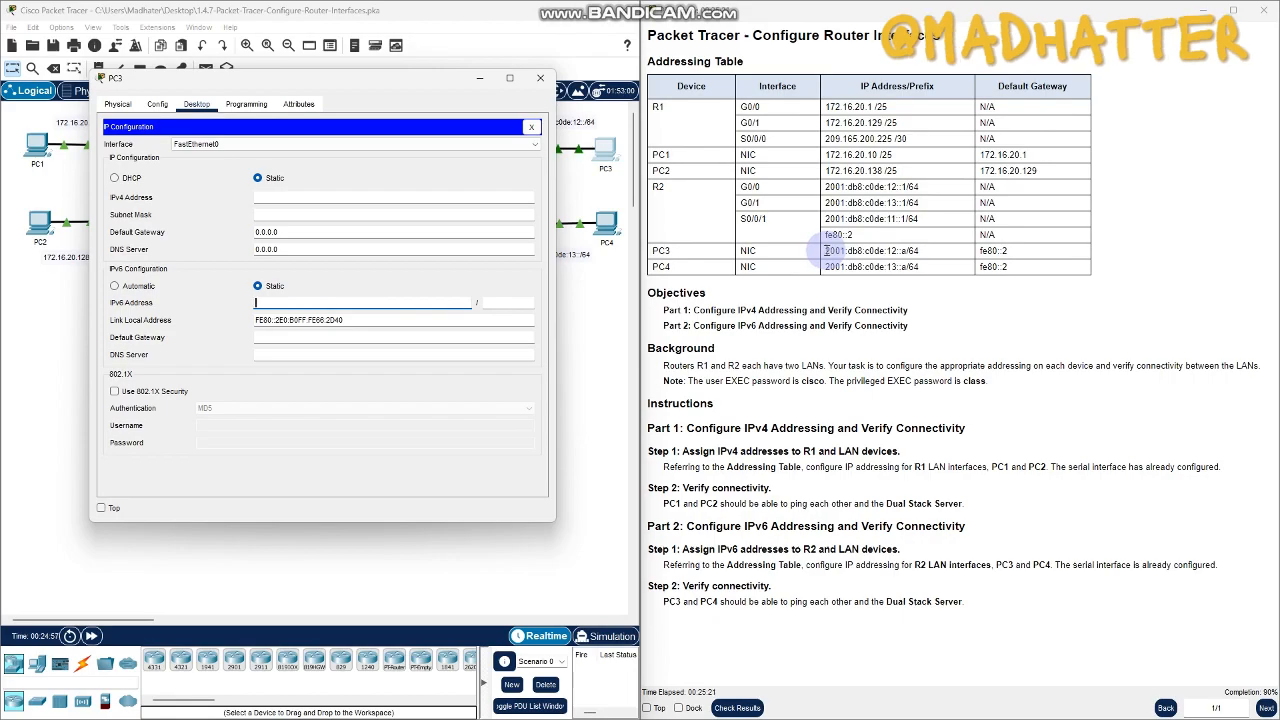
{"action": "left_click_drag", "start_coordinate": [826, 257], "coordinate": [907, 262]}
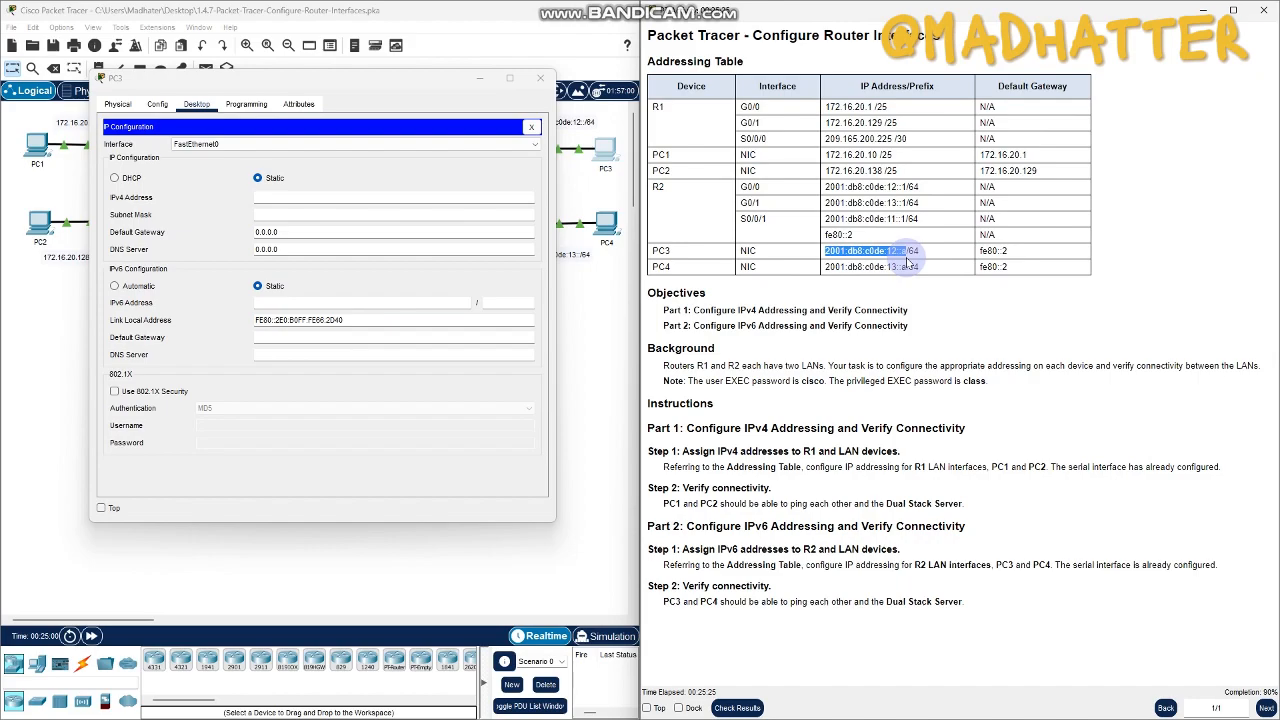
{"action": "left_click", "coordinate": [401, 307]}
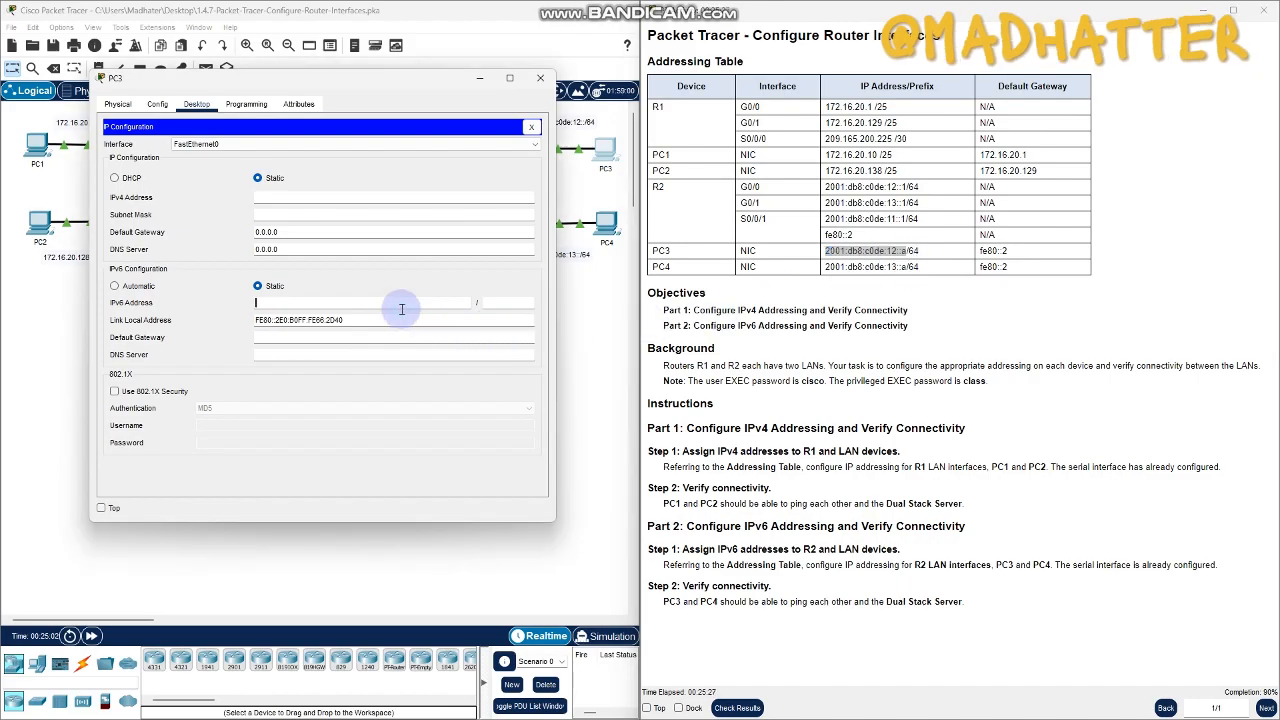
{"action": "left_click", "coordinate": [498, 302]}
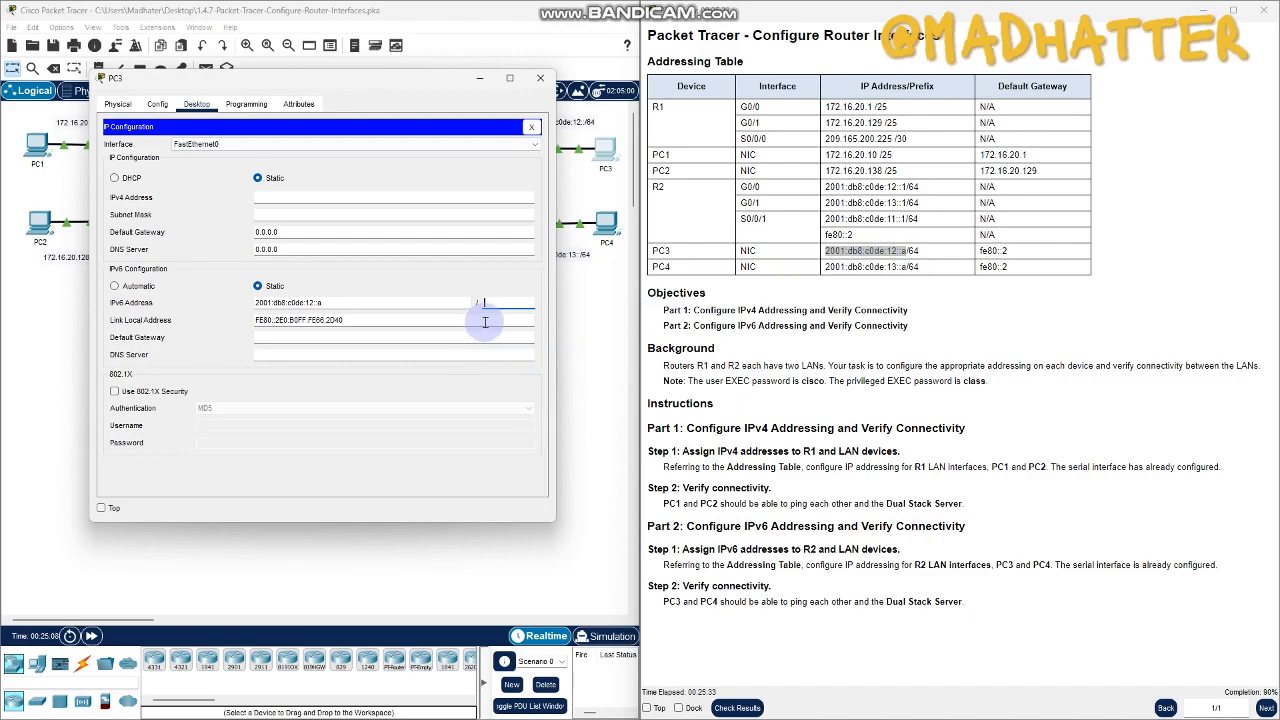
{"action": "left_click", "coordinate": [505, 304]}
{"action": "type", "text": "64"}
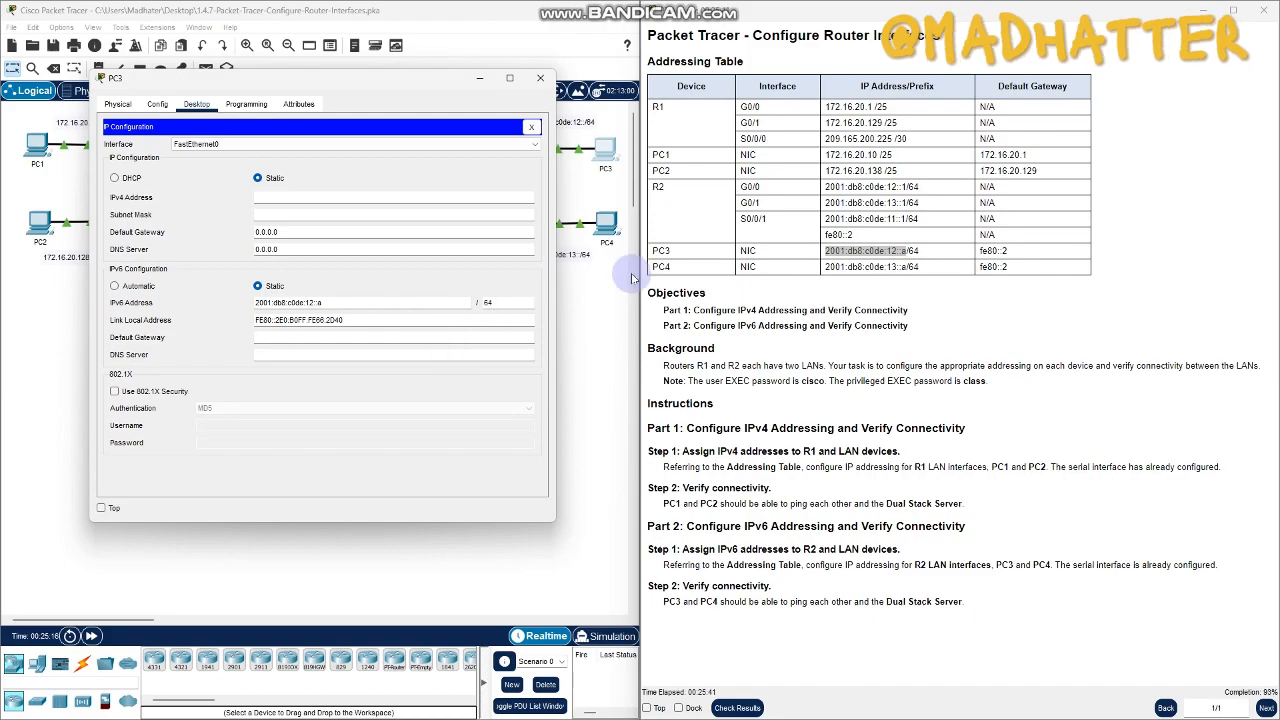
- Set PC3's IPv6 default gateway to fe80::2 from the addressing table and close the PC3 window
{"action": "left_click", "coordinate": [1009, 253]}
{"action": "left_click_drag", "start_coordinate": [1009, 256], "coordinate": [980, 257]}
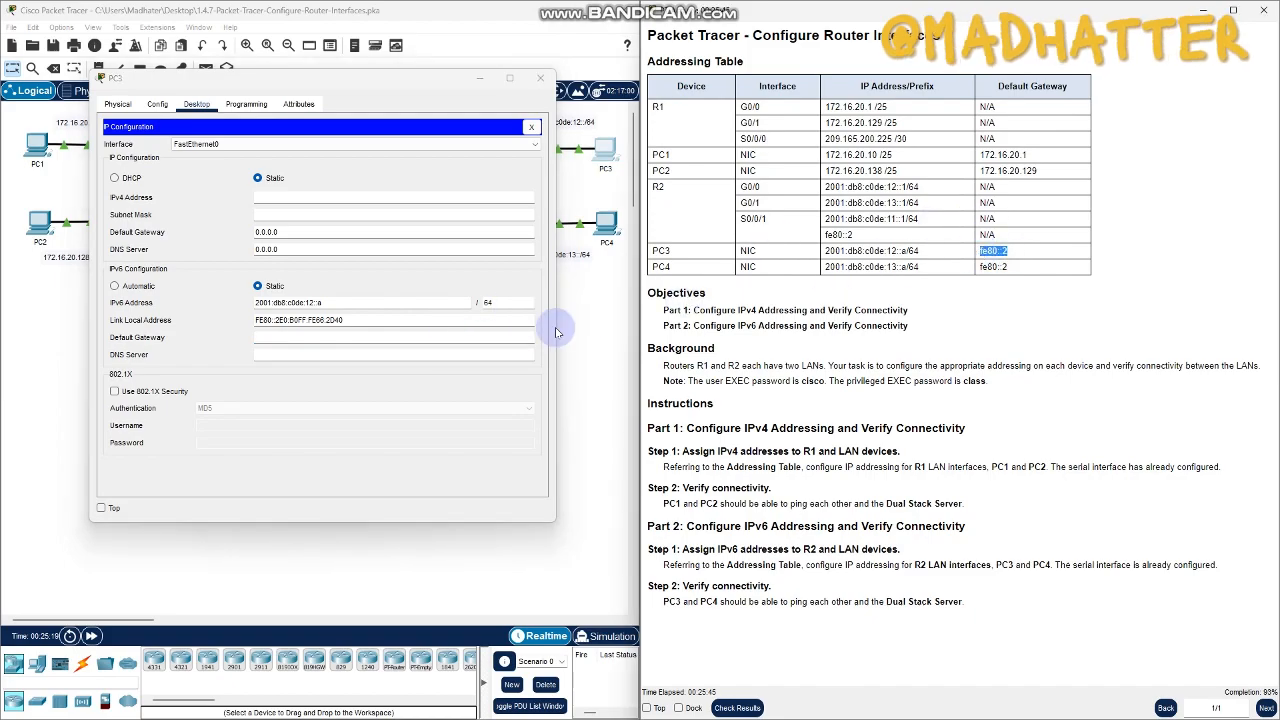
{"action": "left_click", "coordinate": [300, 339]}
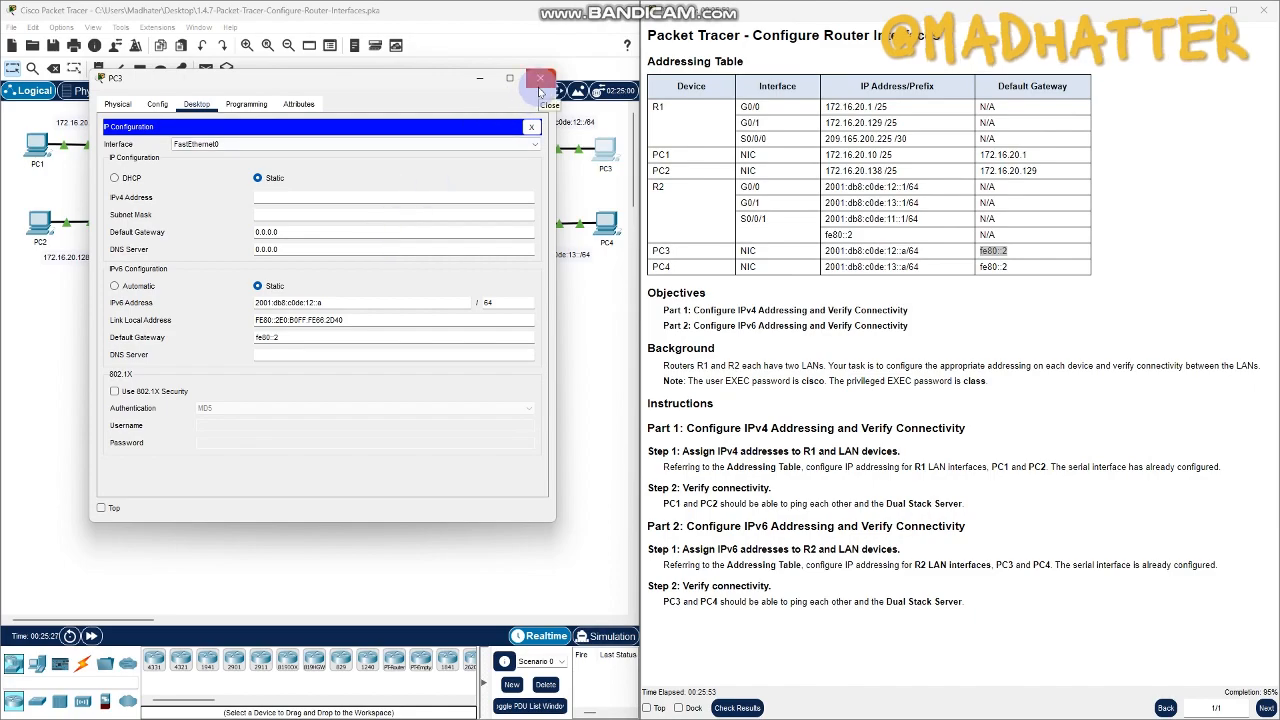
{"action": "left_click", "coordinate": [540, 80]}
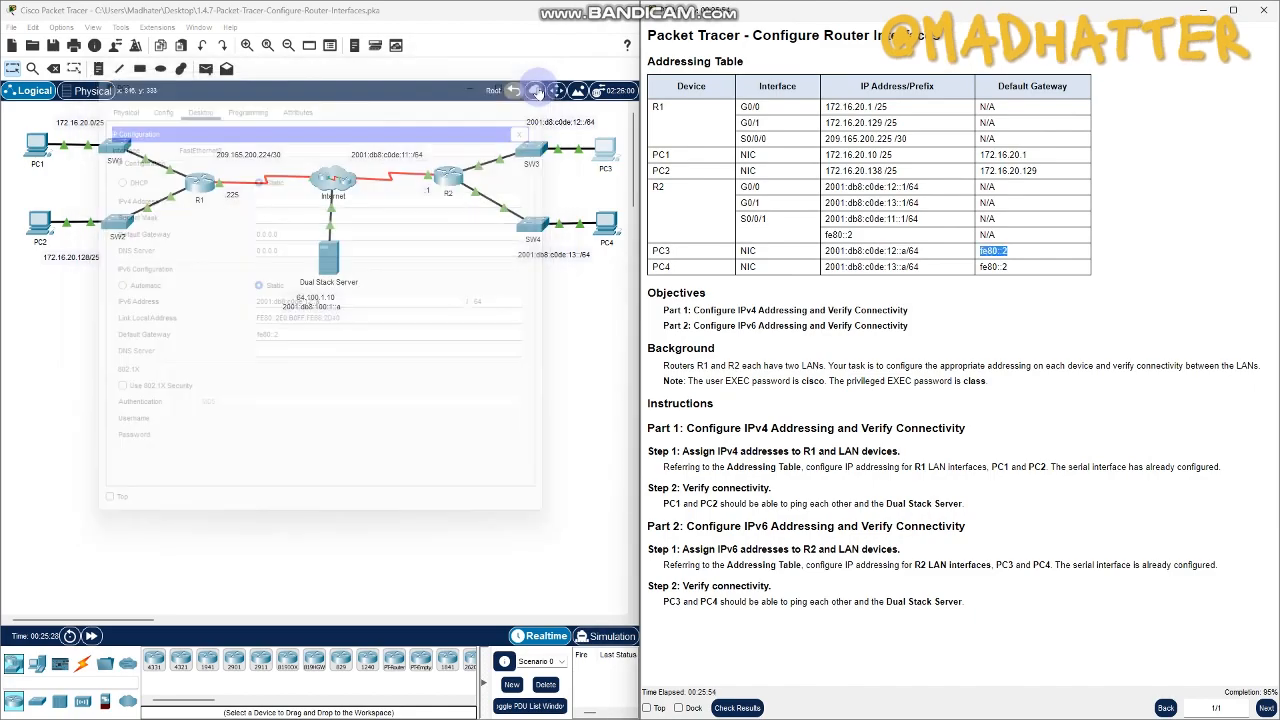
- Open PC4's IP configuration, clear of the addressing table, and set its IPv6 address to 2001:db8:c0de:13::a with prefix length 64
{"action": "left_click", "coordinate": [603, 230]}
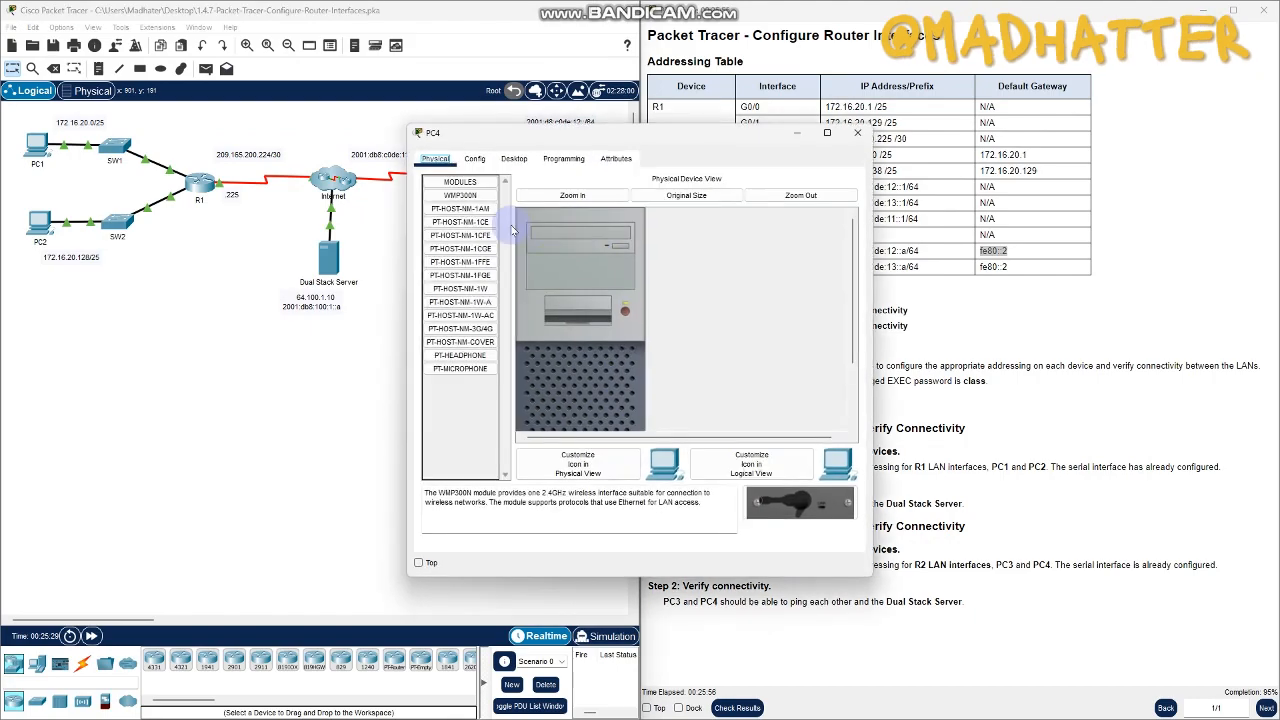
{"action": "left_click", "coordinate": [514, 160]}
{"action": "left_click", "coordinate": [458, 210]}
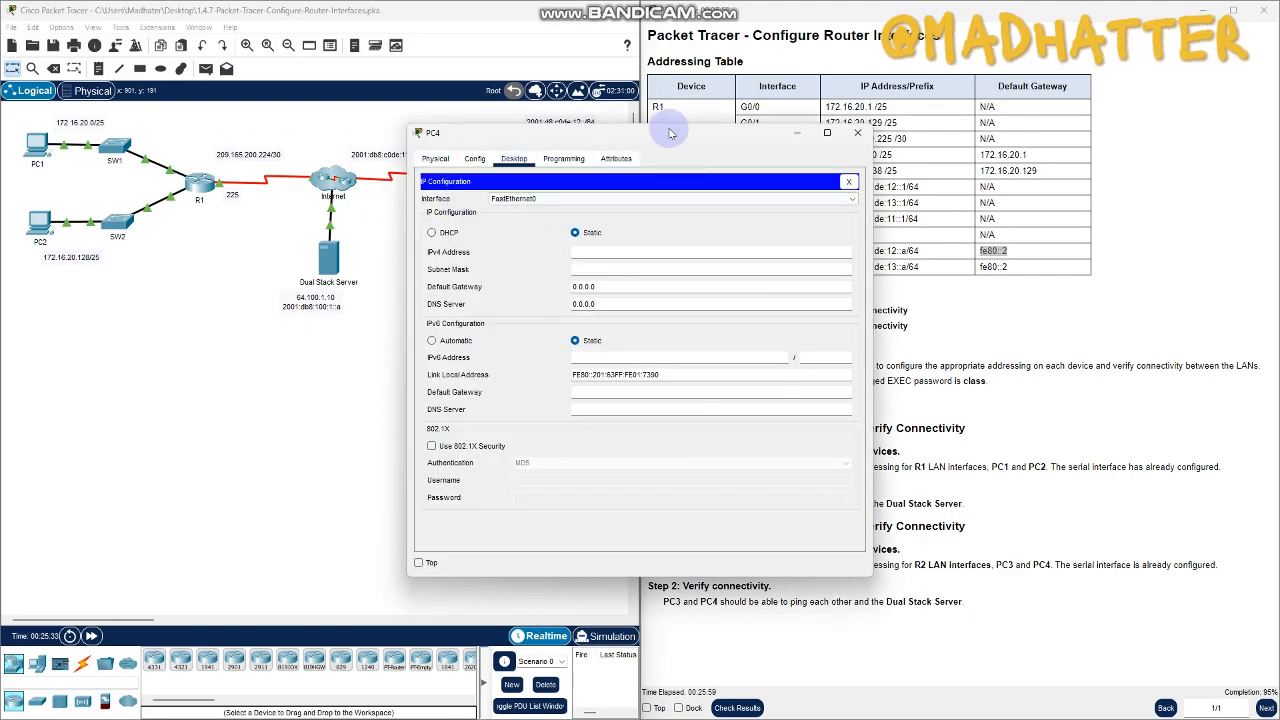
{"action": "left_click_drag", "start_coordinate": [667, 138], "coordinate": [457, 116]}
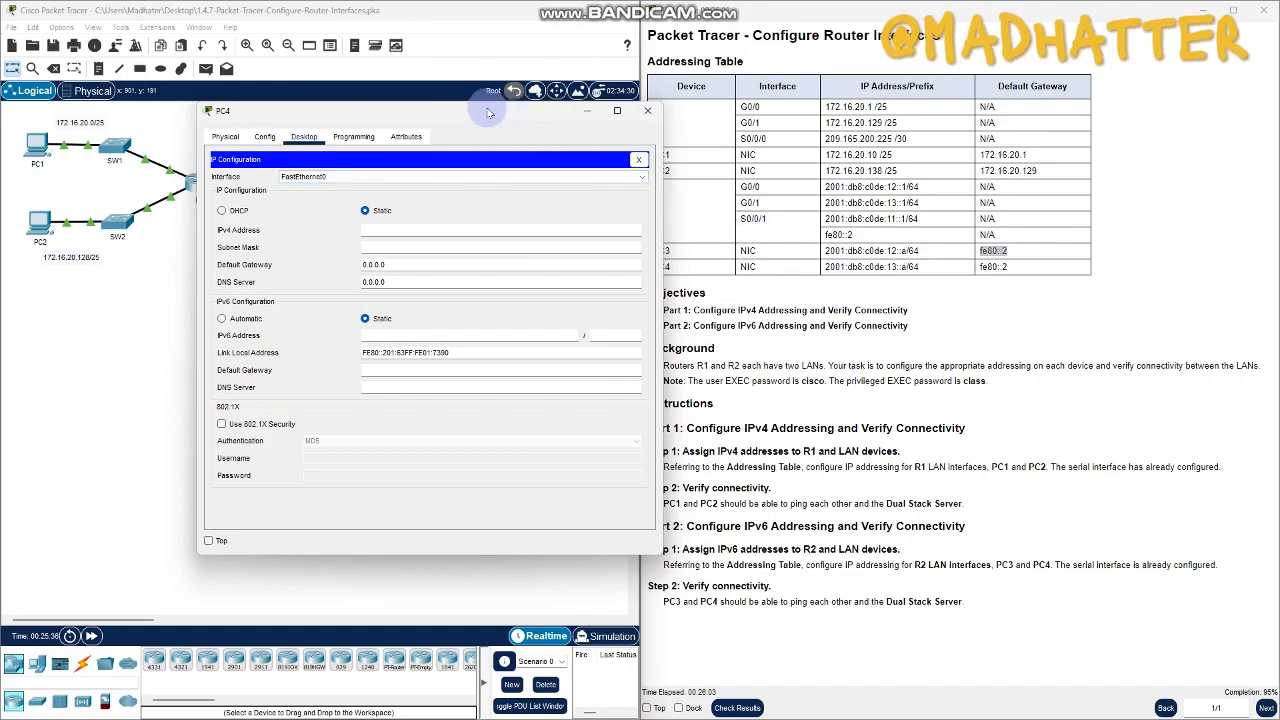
{"action": "left_click_drag", "start_coordinate": [514, 114], "coordinate": [440, 102]}
{"action": "left_click_drag", "start_coordinate": [825, 267], "coordinate": [904, 279]}
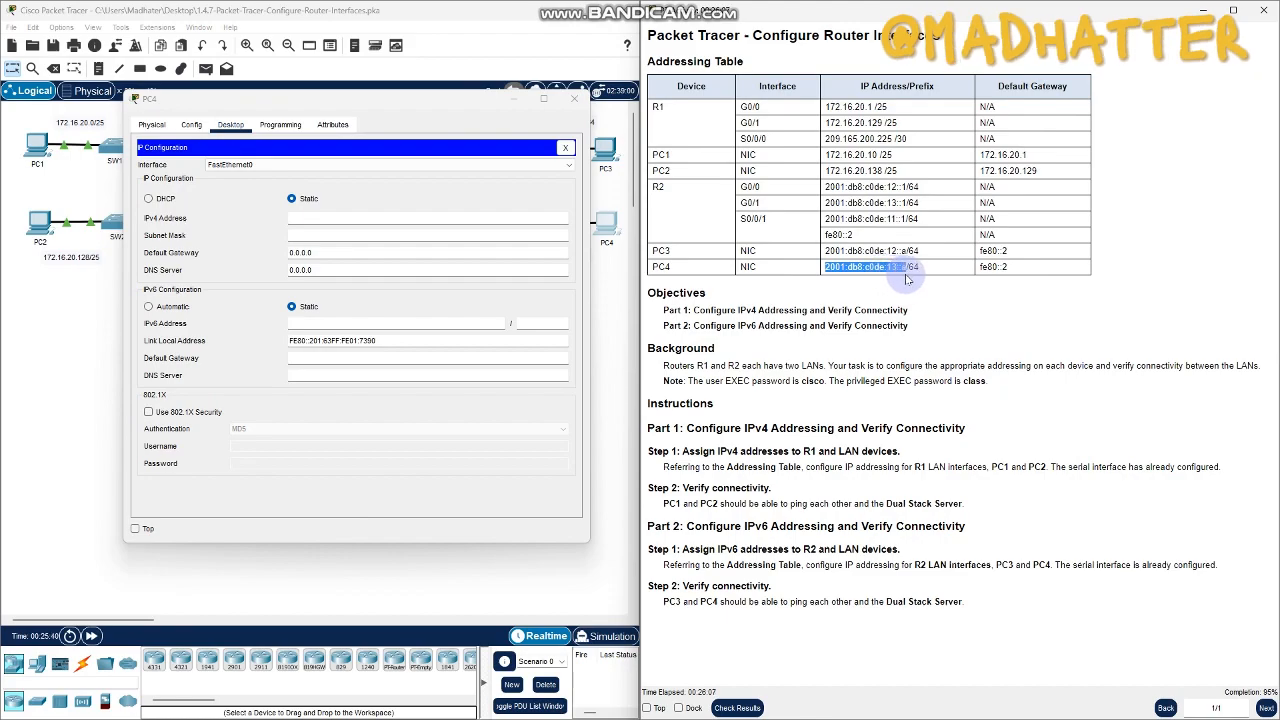
{"action": "left_click", "coordinate": [390, 323]}
{"action": "type", "text": "2001:db8:c0de:13::a"}
{"action": "left_click", "coordinate": [543, 322]}
{"action": "type", "text": "64"}
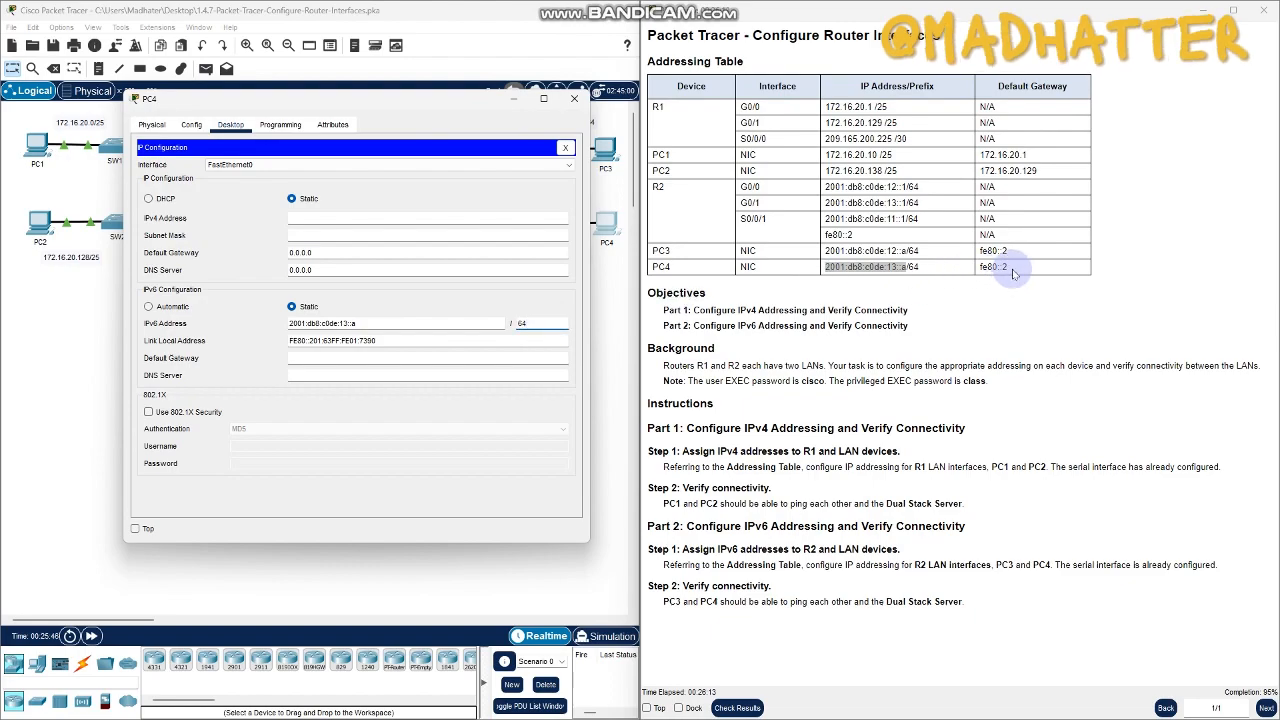
- Set PC4's IPv6 default gateway to fe80::2 from the addressing table and close the PC4 window
{"action": "left_click", "coordinate": [1010, 272]}
{"action": "left_click_drag", "start_coordinate": [1012, 272], "coordinate": [980, 277]}
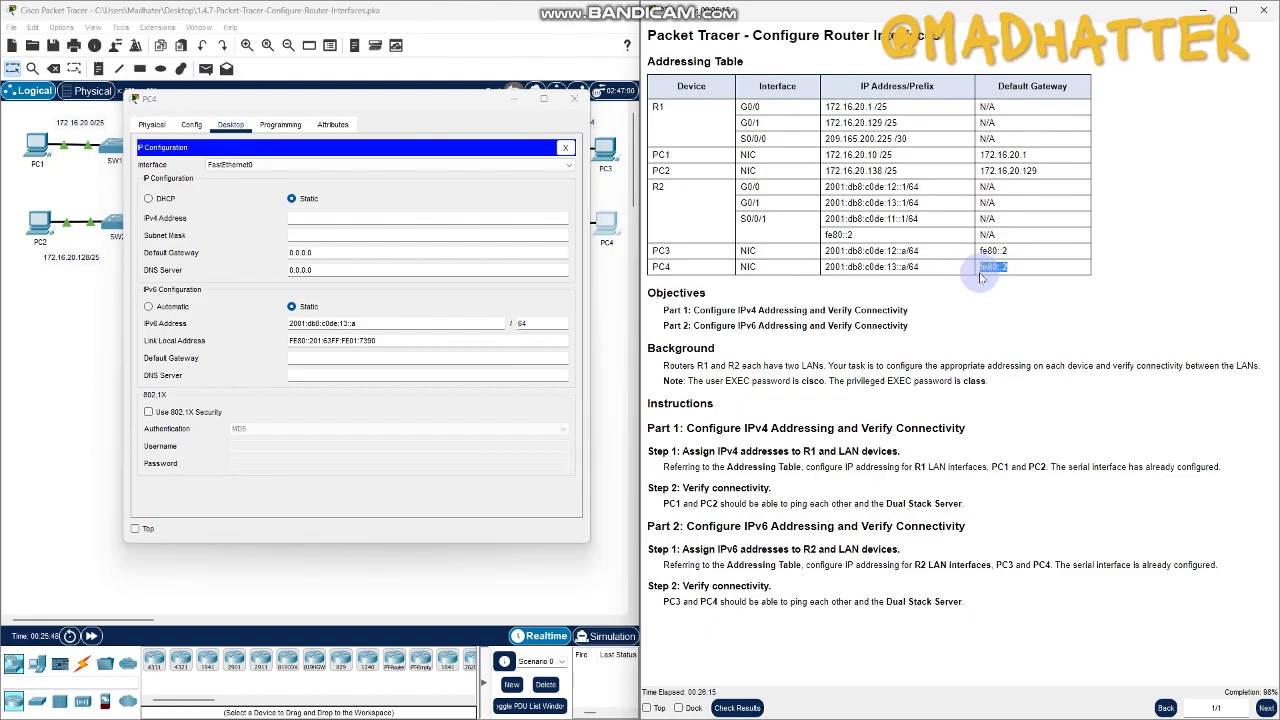
{"action": "left_click", "coordinate": [302, 358]}
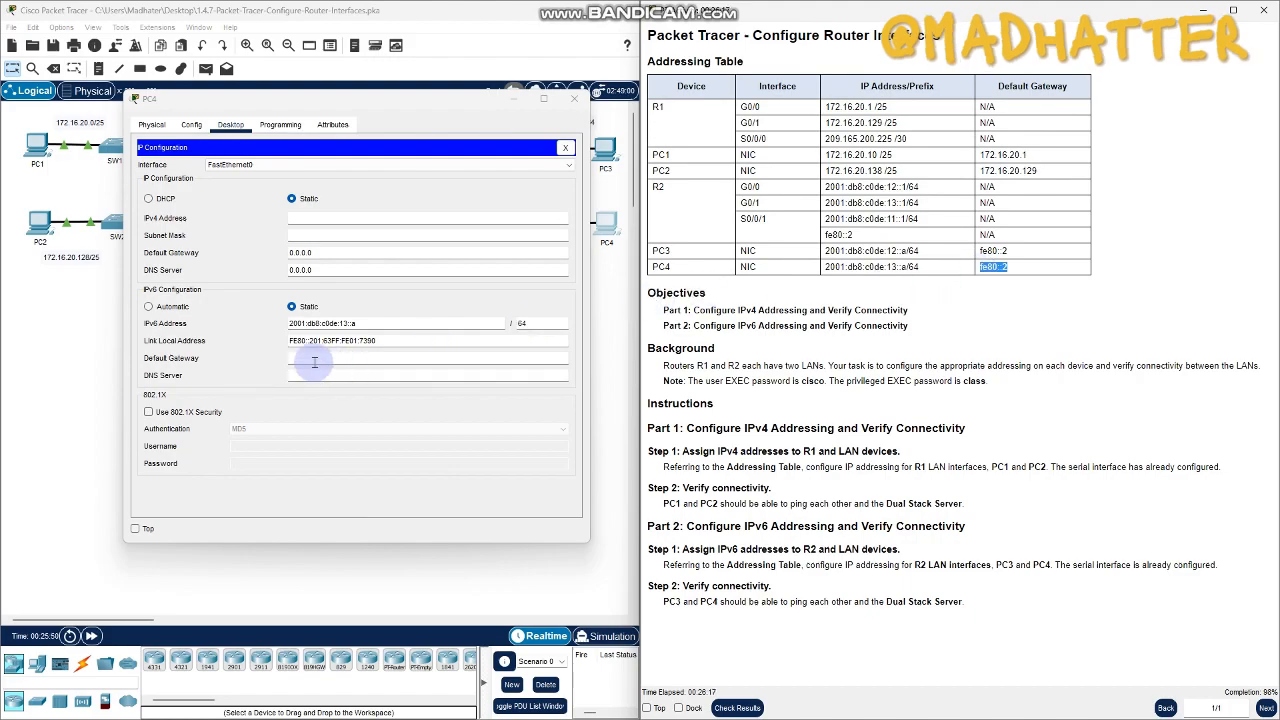
{"action": "left_click", "coordinate": [381, 296]}
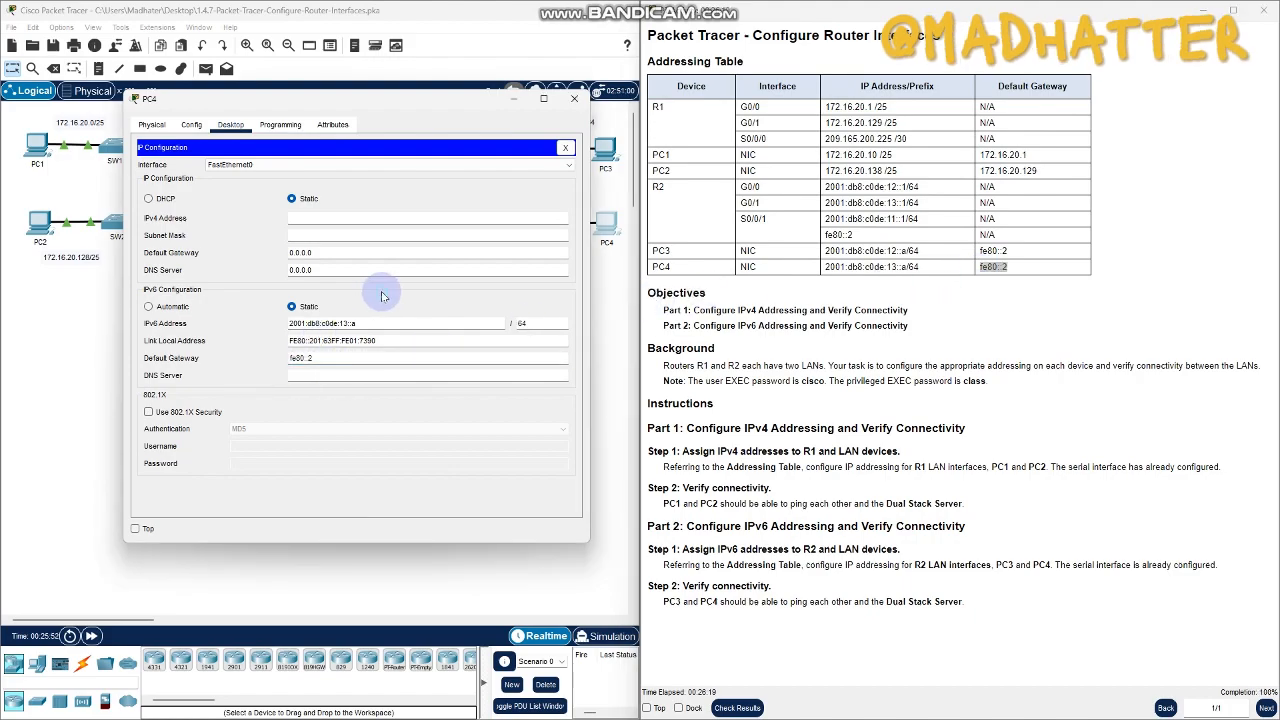
{"action": "left_click", "coordinate": [574, 98]}
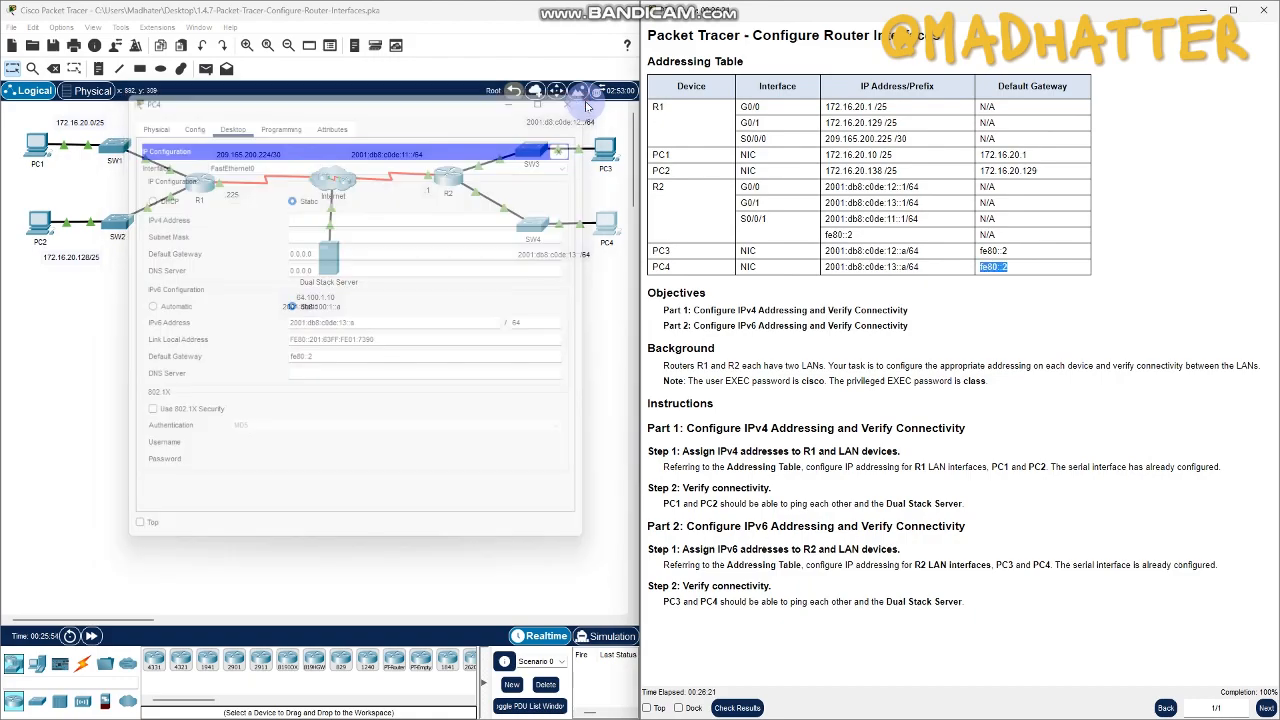
{"action": "left_click", "coordinate": [489, 259]}
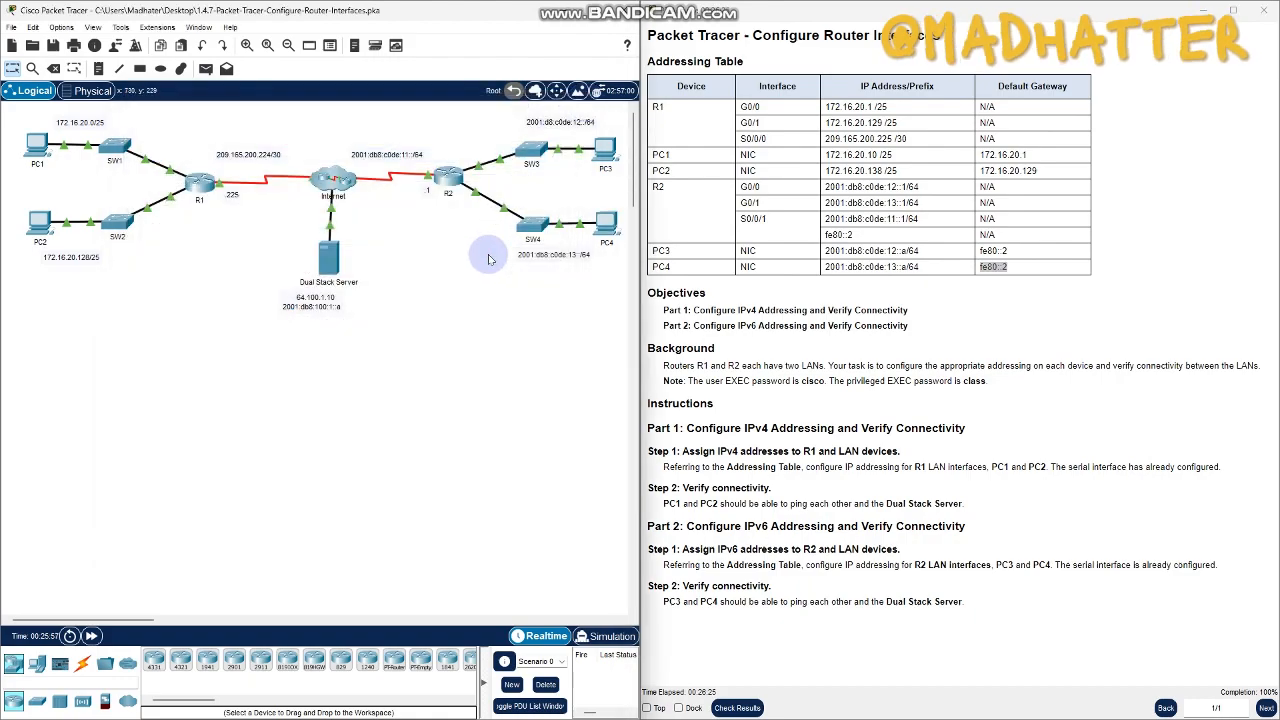
- Open PC3's Command Prompt, clear of the addressing table, and ping PC4 at 2001:db8:c0de:13::a
{"action": "left_click", "coordinate": [603, 155]}
{"action": "left_click_drag", "start_coordinate": [640, 137], "coordinate": [344, 117]}
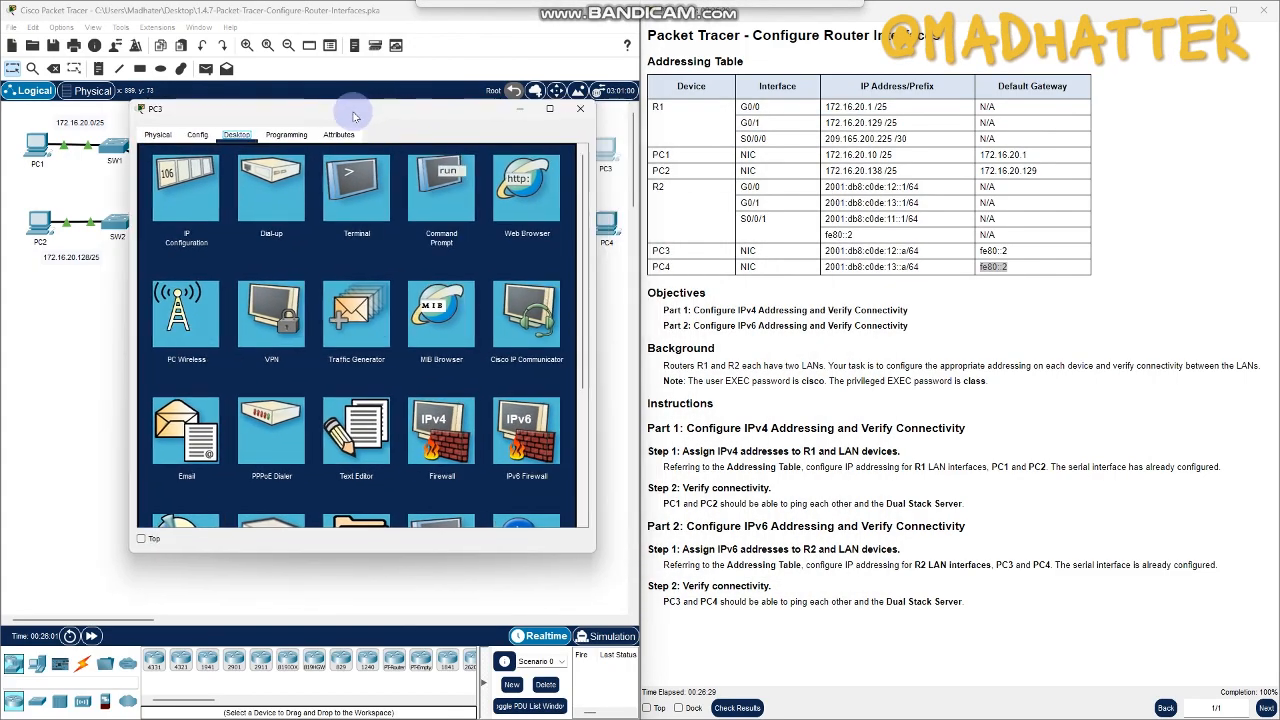
{"action": "left_click", "coordinate": [418, 201]}
{"action": "type", "text": "ping"}
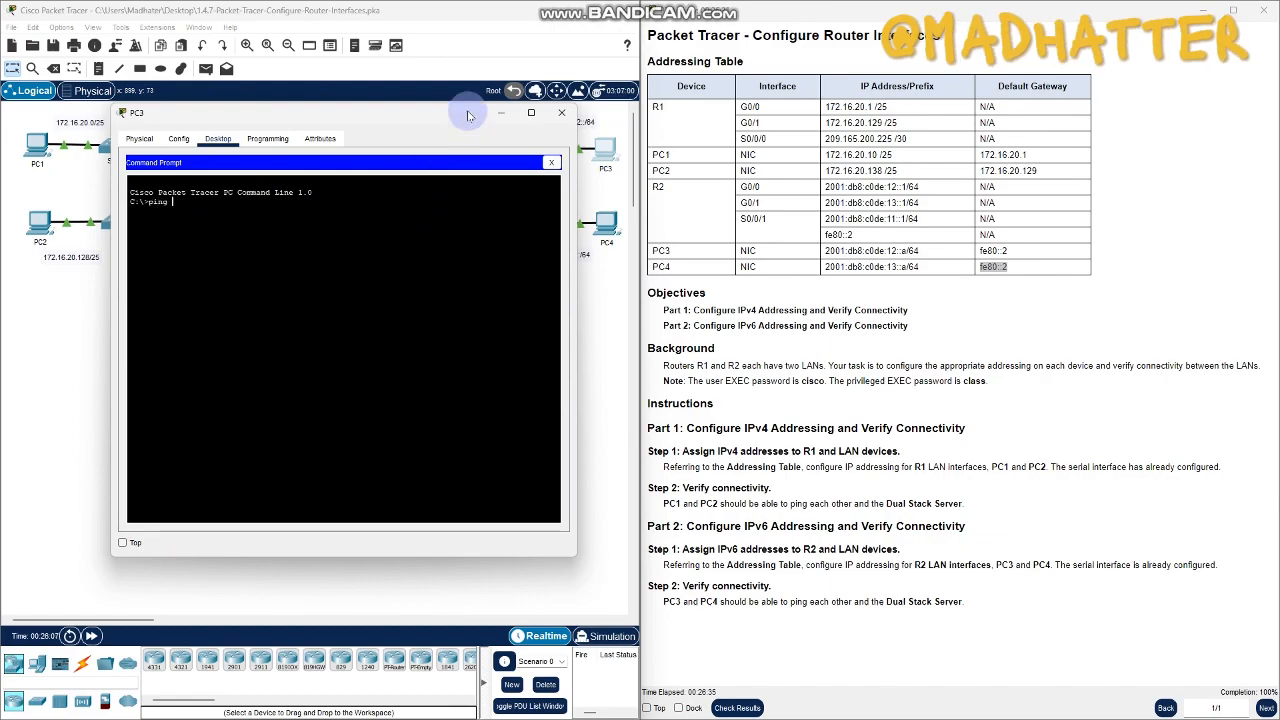
{"action": "left_click_drag", "start_coordinate": [421, 113], "coordinate": [373, 120]}
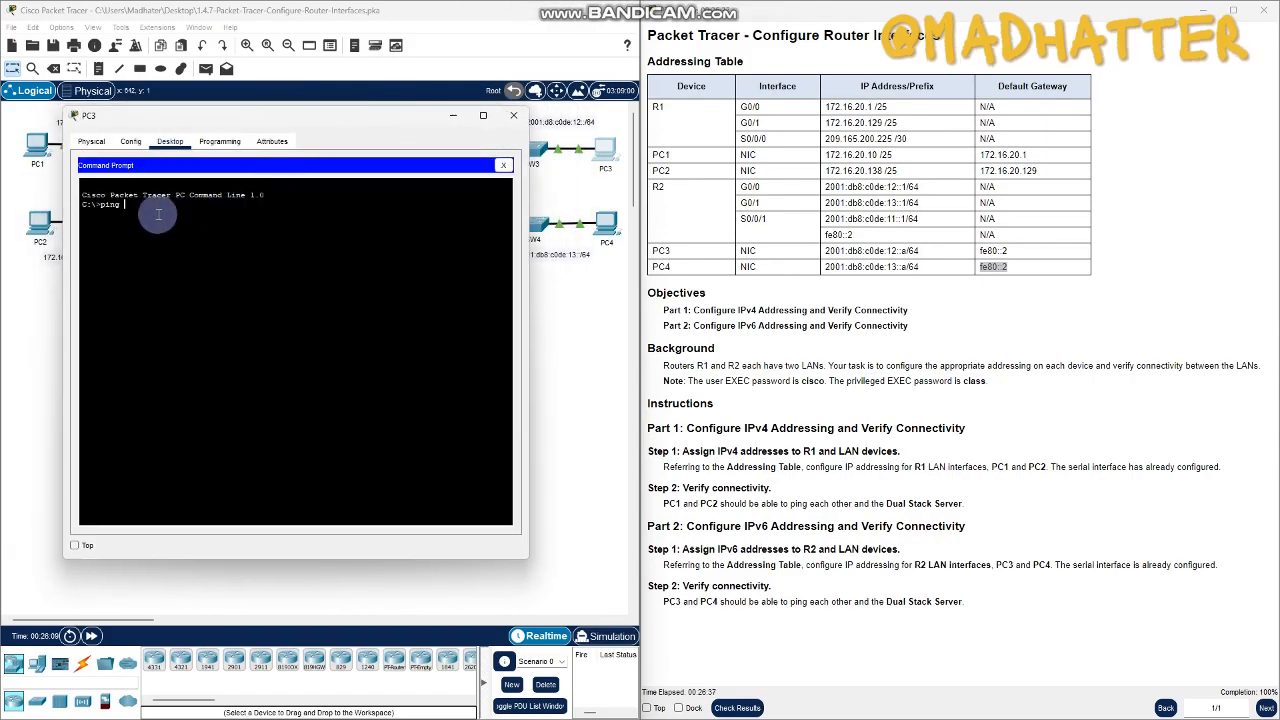
{"action": "type", "text": "01"}
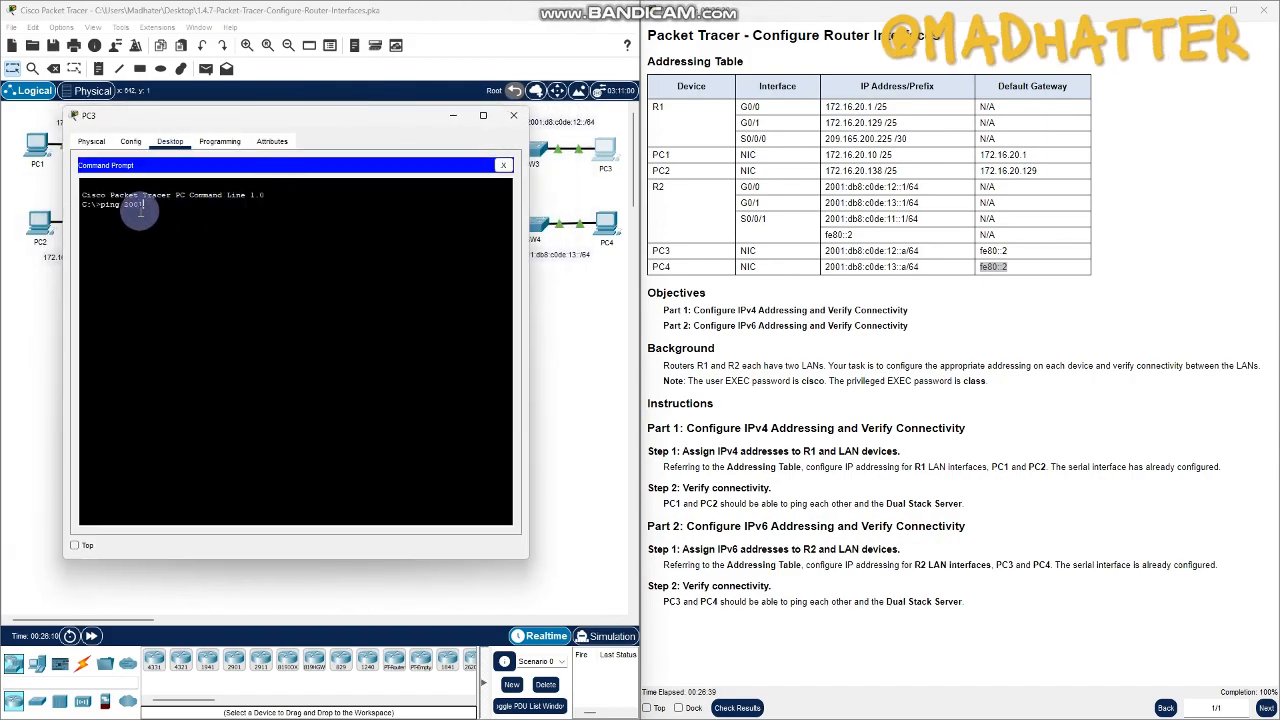
{"action": "type", "text": ":db8"}
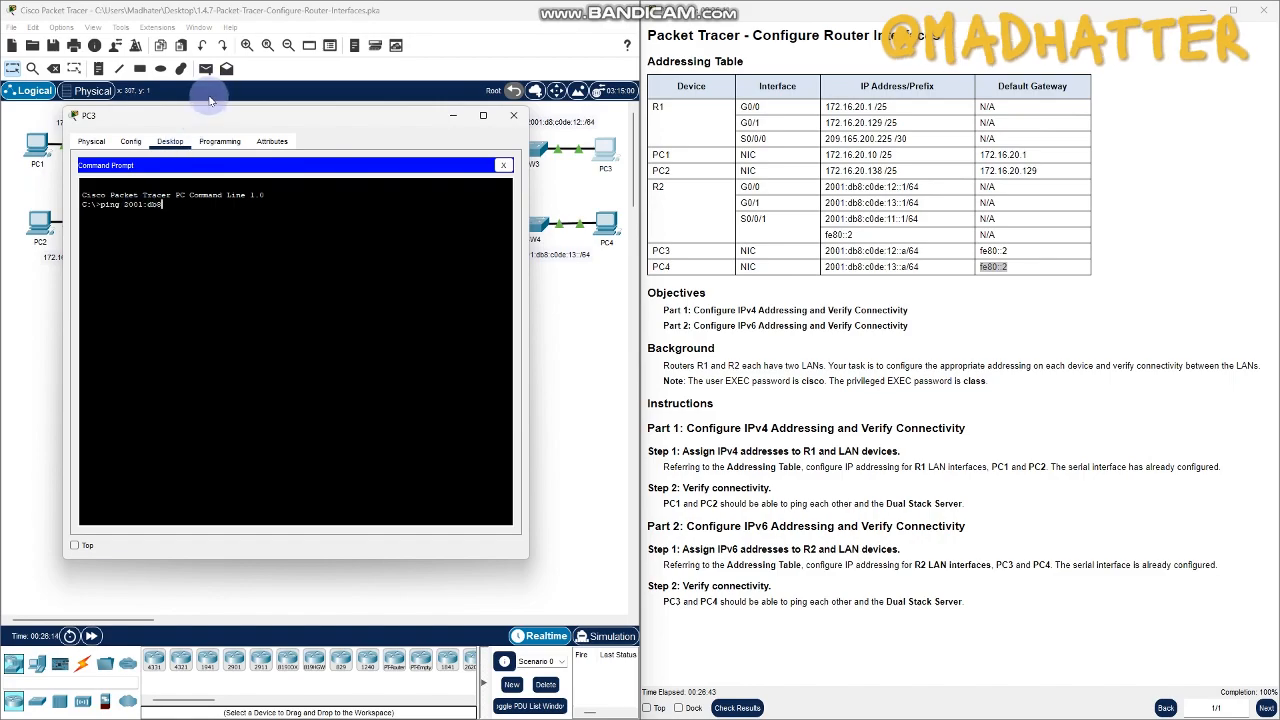
{"action": "type", "text": ":c0de:13::a"}
{"action": "key", "text": "Return"}
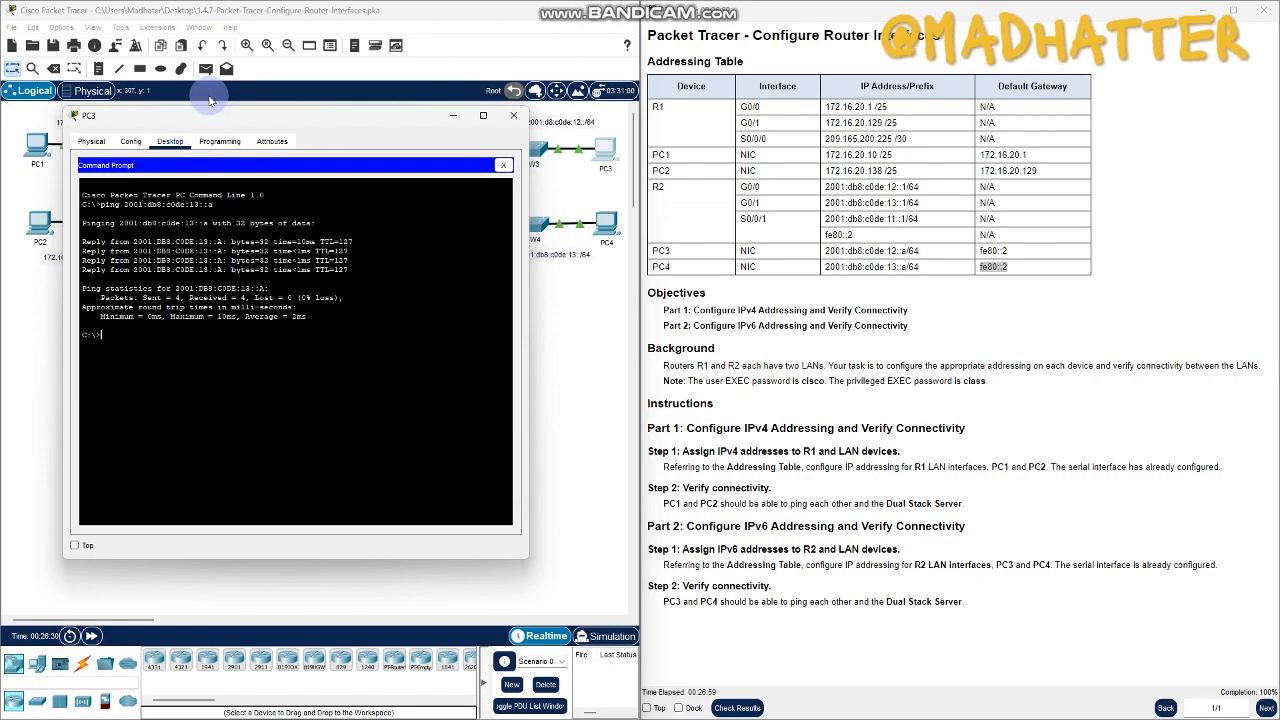
- Move the PC3 window clear of the topology and try to ping 2001:db8:c0de:1::a from its Command Prompt
{"action": "left_click_drag", "start_coordinate": [262, 118], "coordinate": [349, 392]}
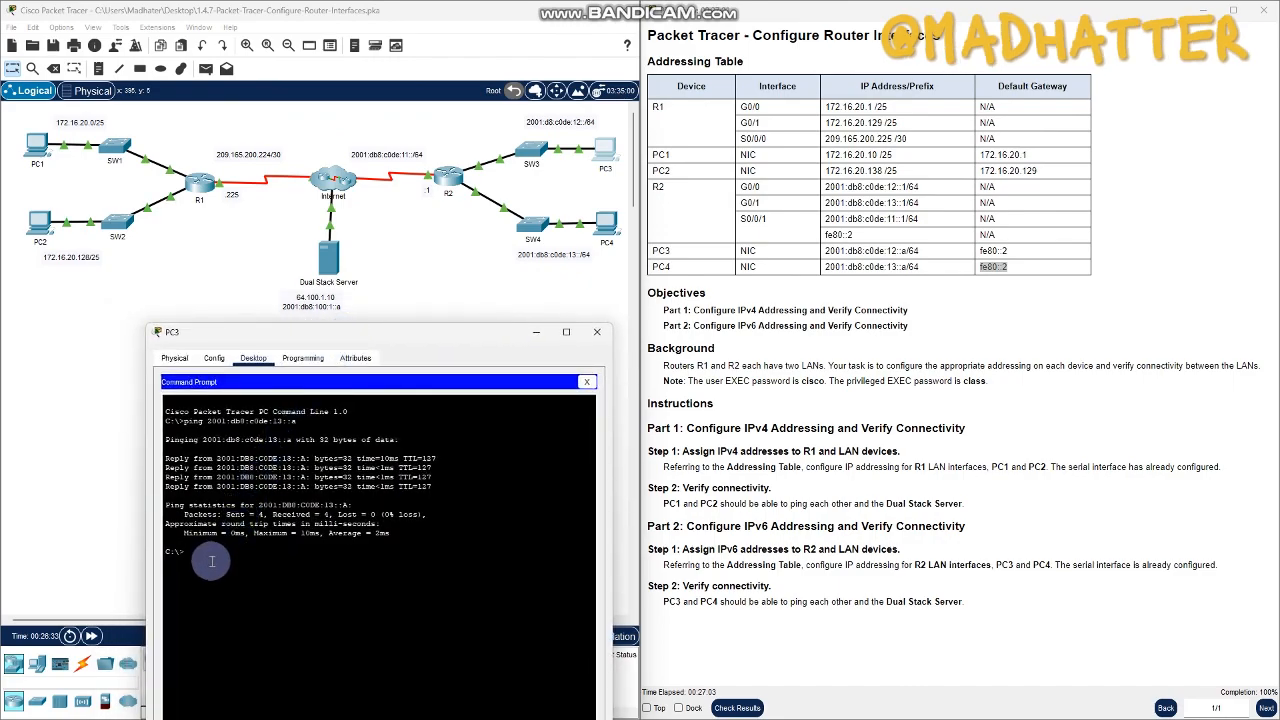
{"action": "type", "text": "ing"}
{"action": "type", "text": " 2001"}
{"action": "type", "text": ":"}
{"action": "key", "text": "Caps_Lock"}
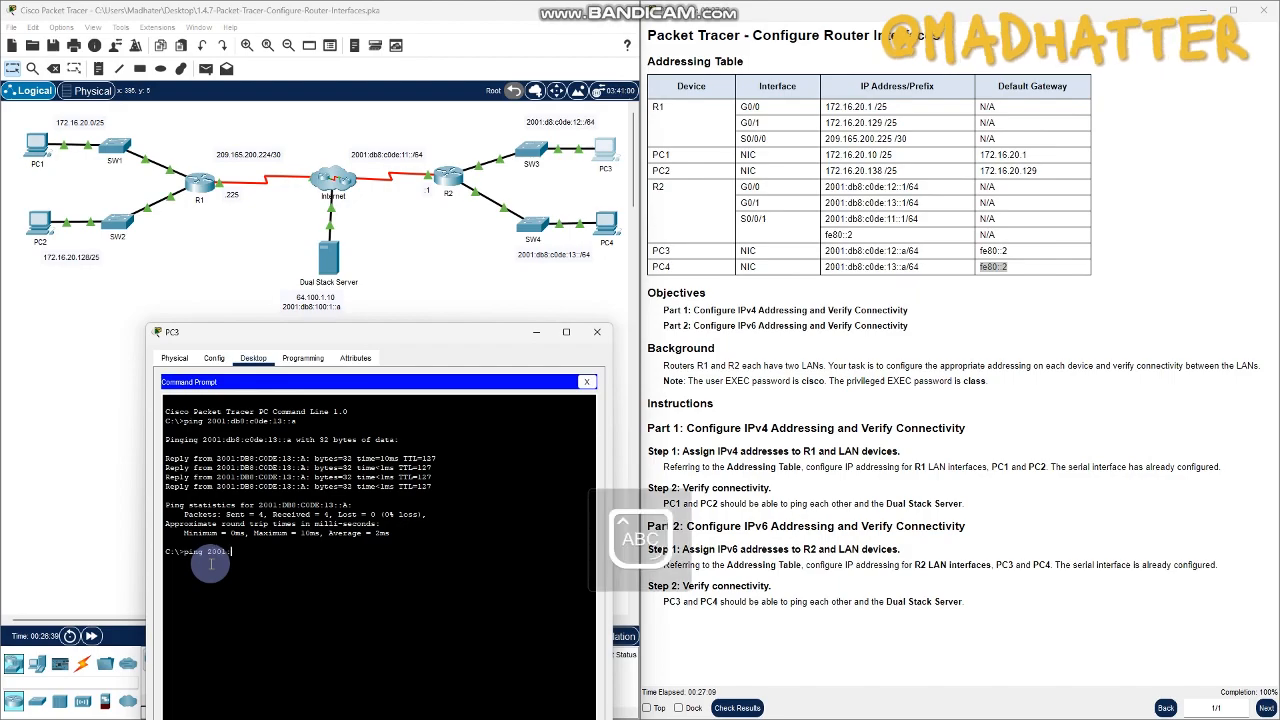
{"action": "key", "text": "Caps_Lock"}
{"action": "type", "text": "db8:"}
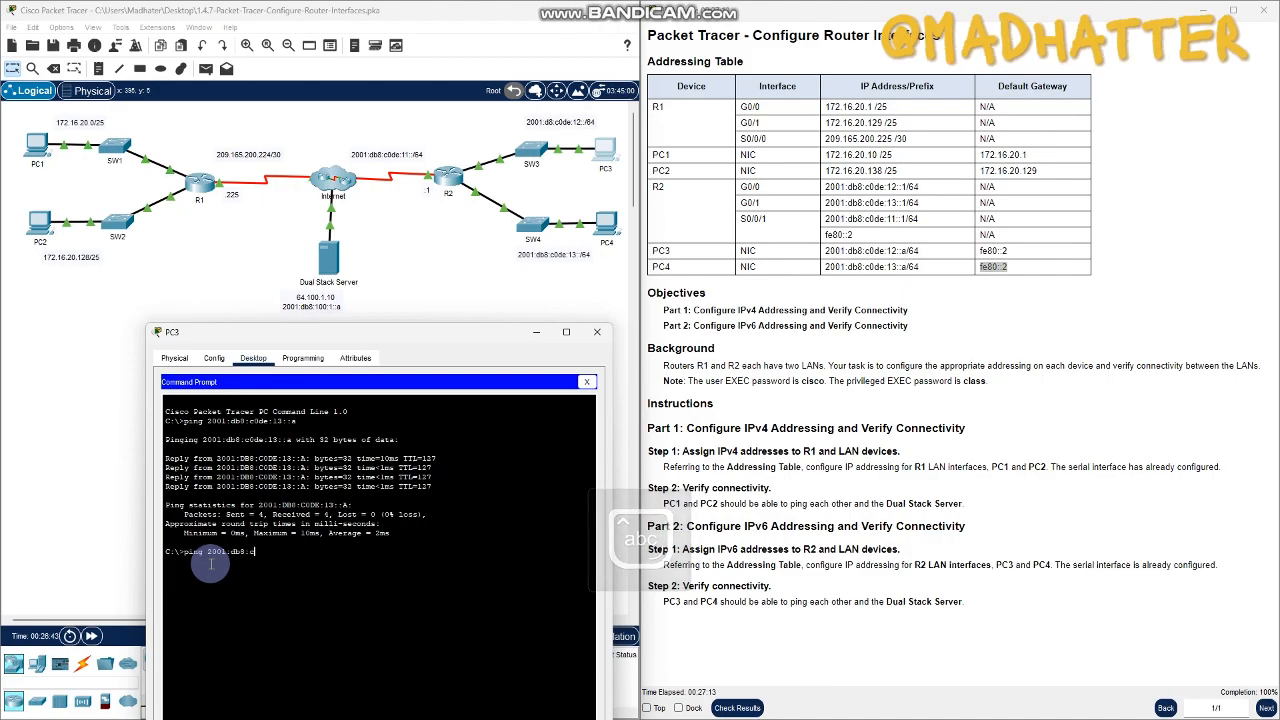
{"action": "type", "text": "c0d"}
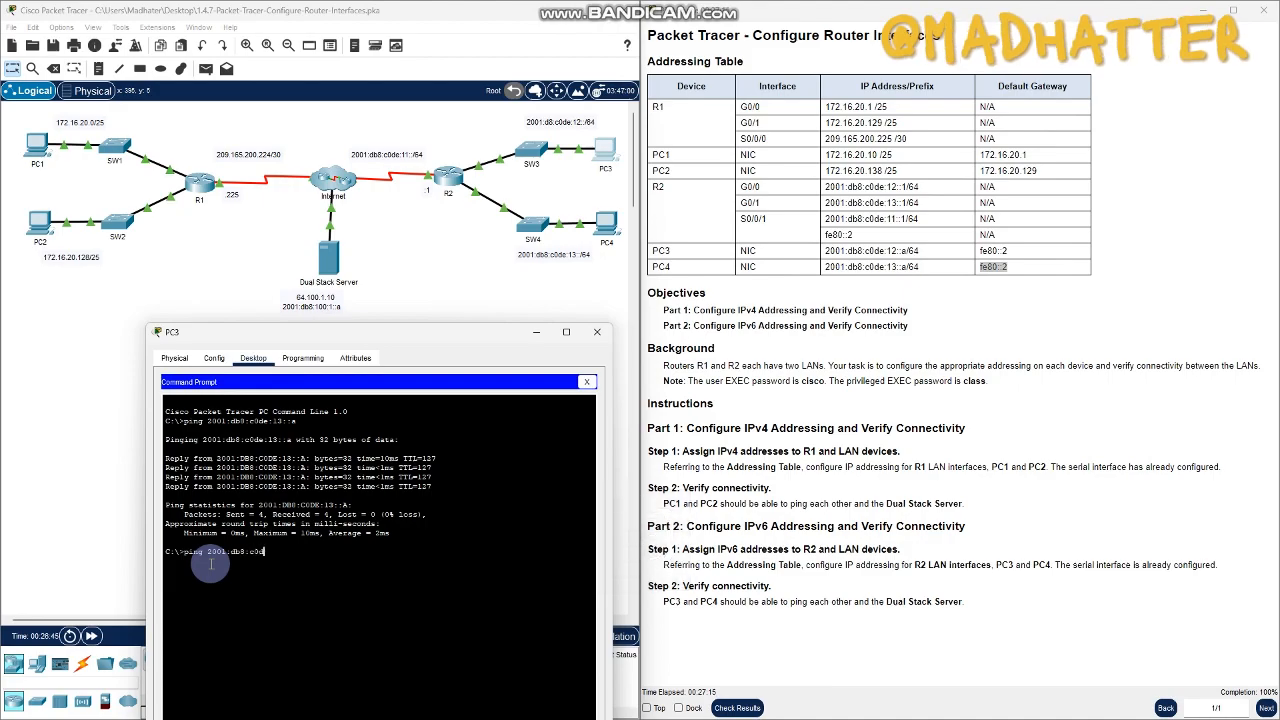
{"action": "type", "text": "e:1::a"}
{"action": "key", "text": "Return"}
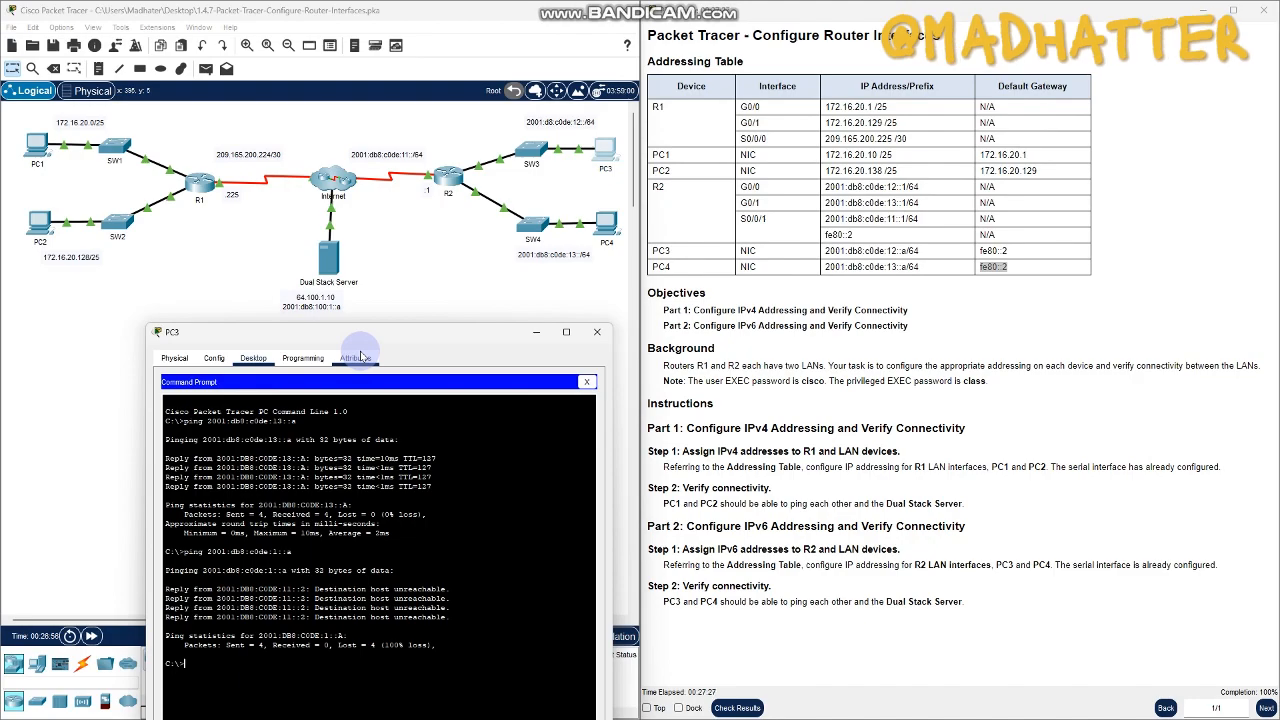
- Ping the Dual Stack Server at 2001:db8:100:1::a from PC3, keeping its address label uncovered, and close the PC3 window
{"action": "left_click_drag", "start_coordinate": [375, 331], "coordinate": [675, 163]}
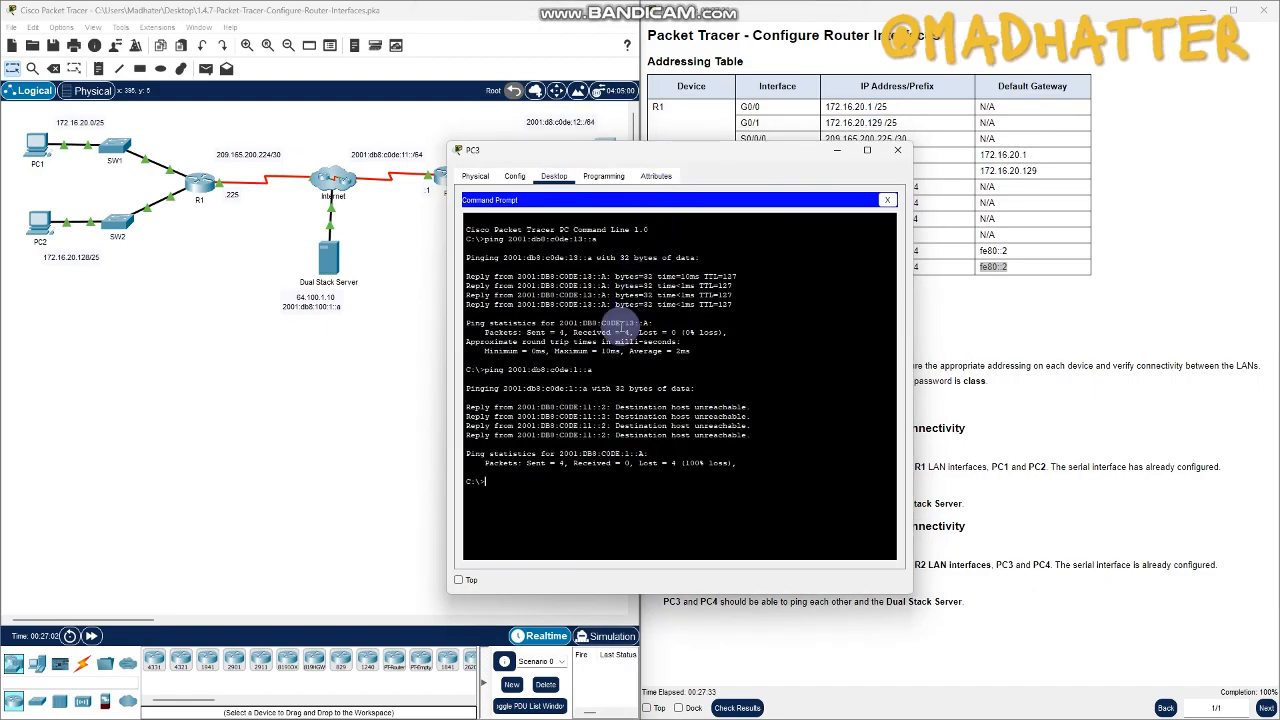
{"action": "left_click", "coordinate": [532, 483]}
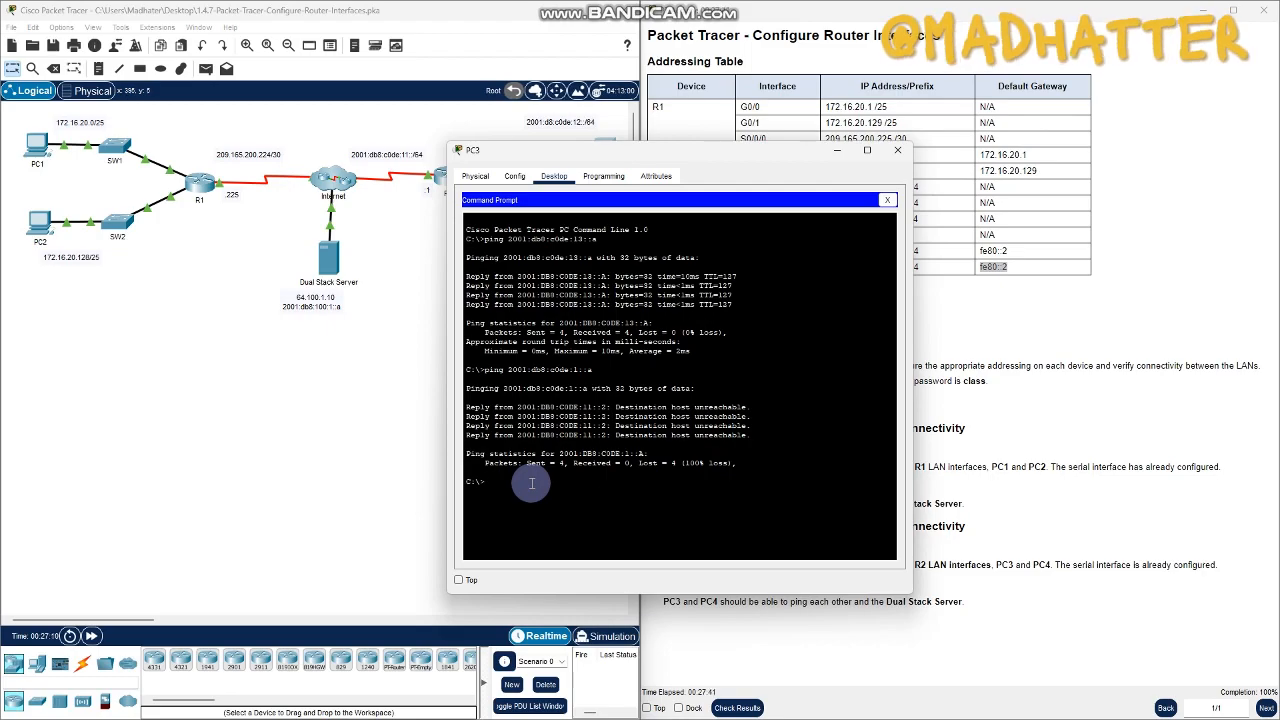
{"action": "type", "text": "ping 2001:db8:"}
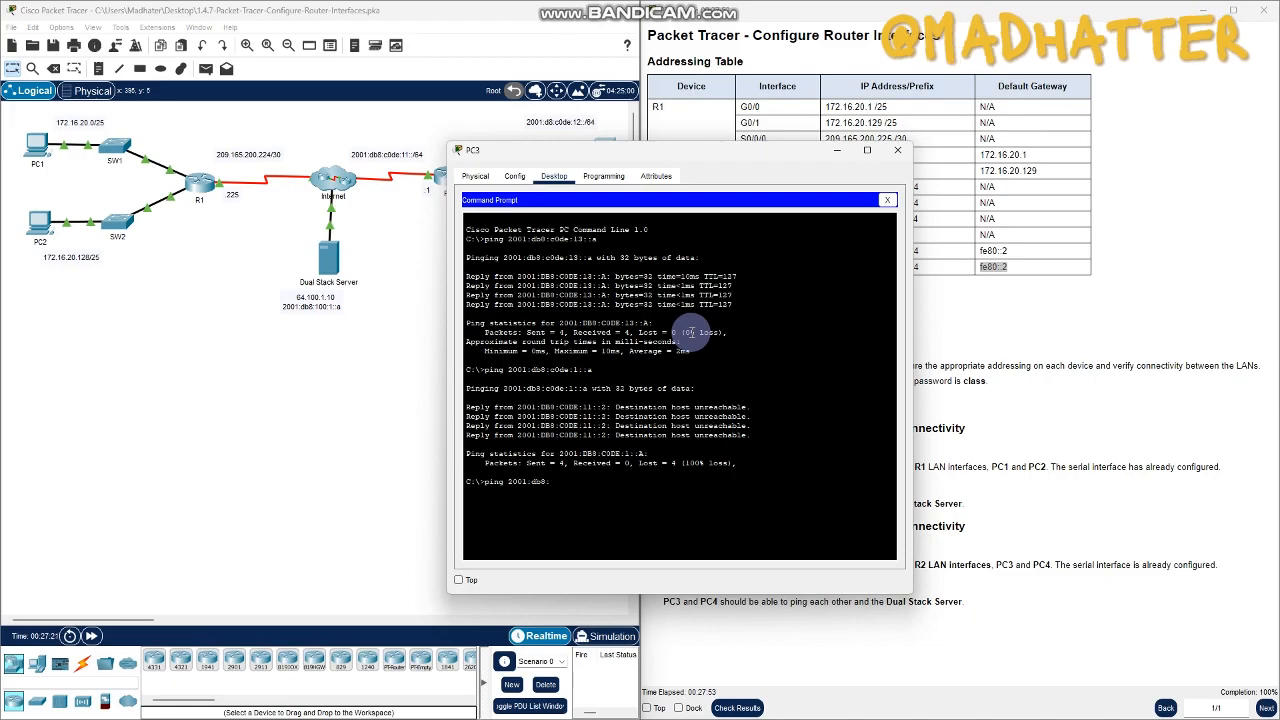
{"action": "type", "text": "100:1::a"}
{"action": "key", "text": "Return"}
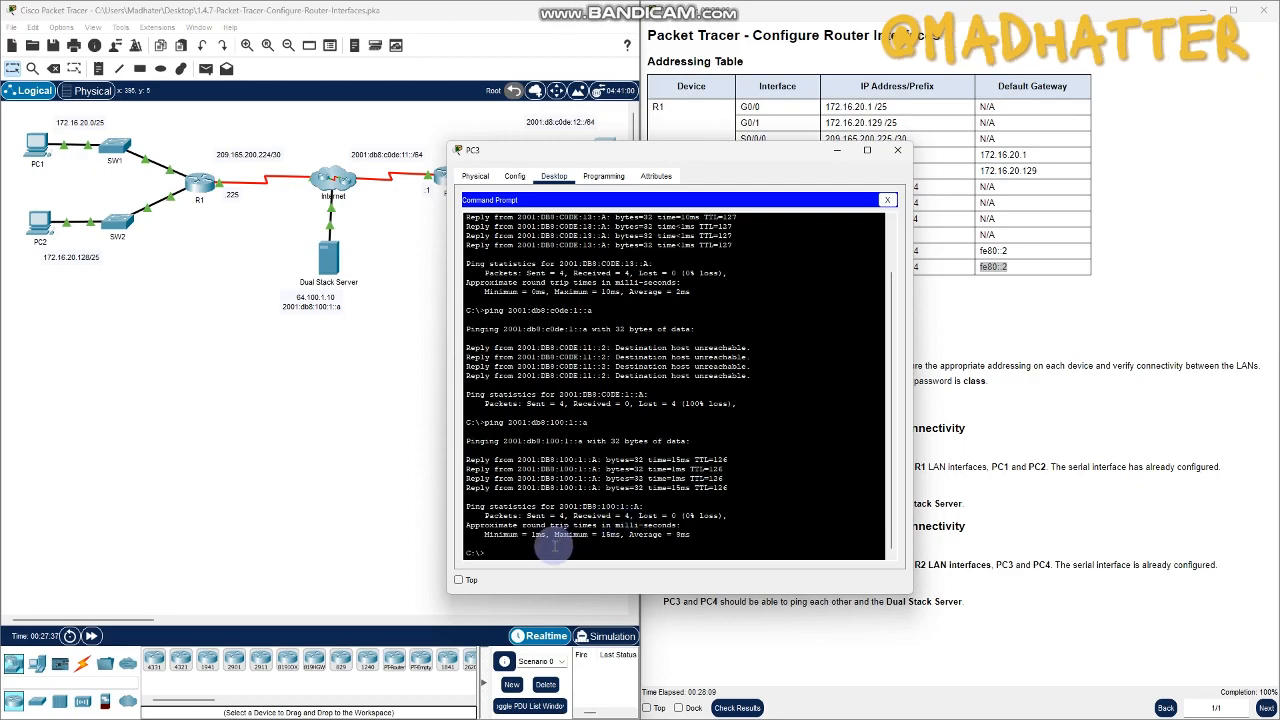
{"action": "left_click_drag", "start_coordinate": [628, 152], "coordinate": [416, 301]}
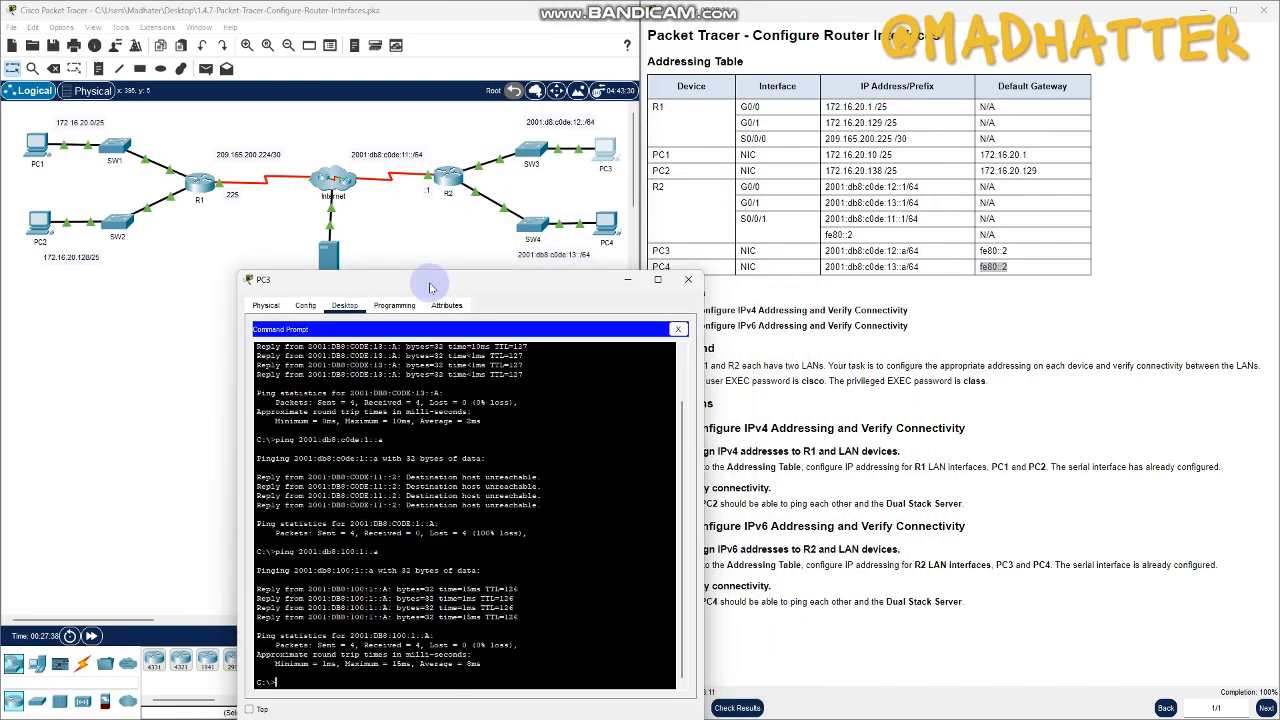
{"action": "left_click", "coordinate": [690, 279]}
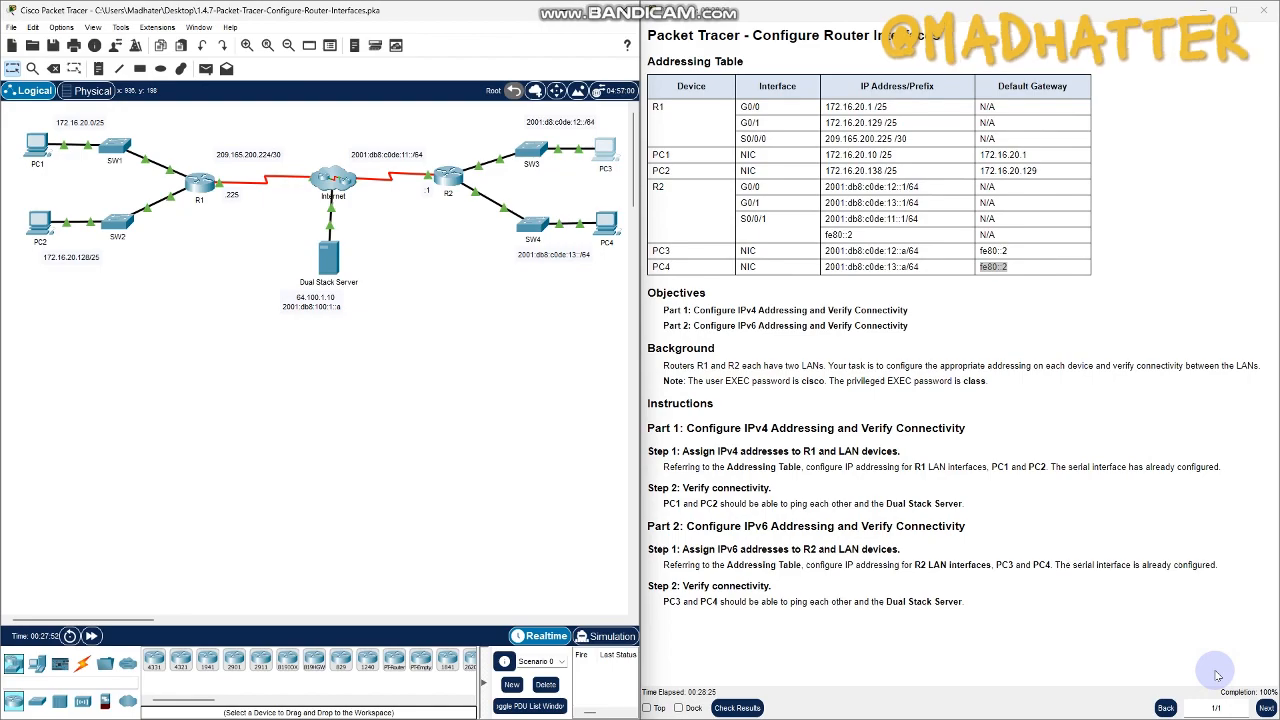
{"action": "key", "text": "alt+Tab"}
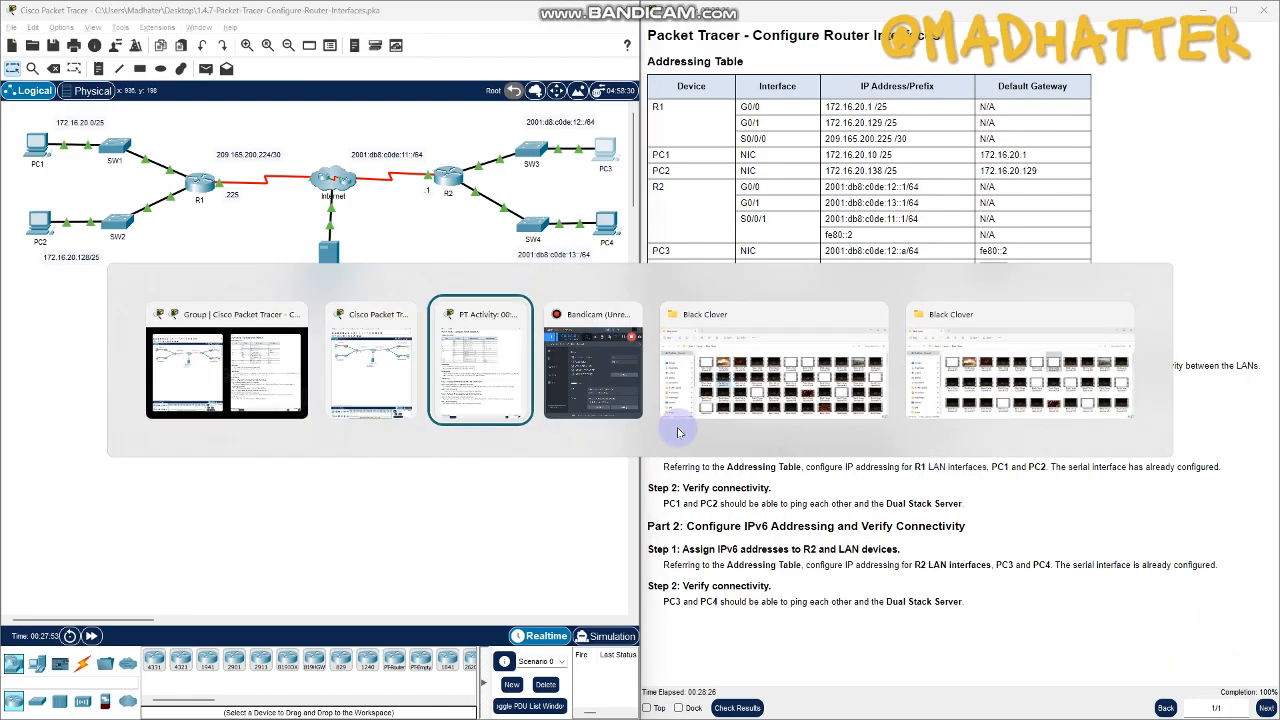
{"action": "left_click", "coordinate": [595, 372]}
{"action": "left_click", "coordinate": [813, 207]}
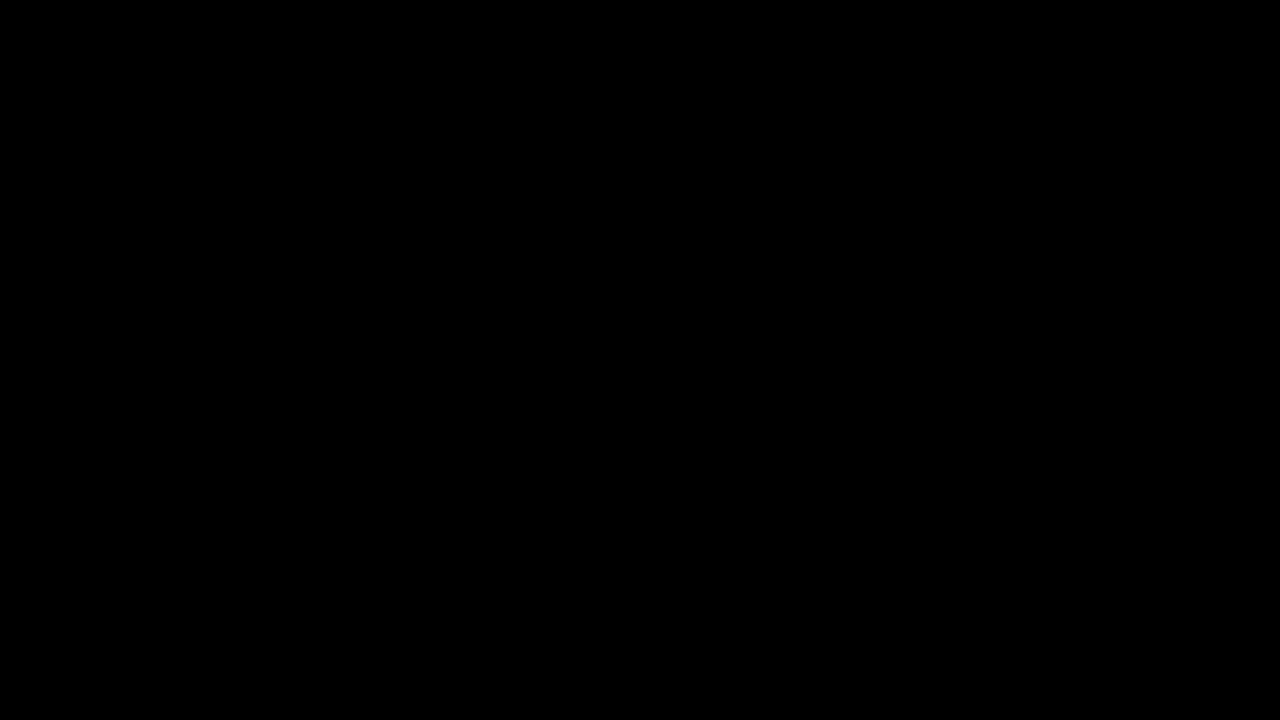